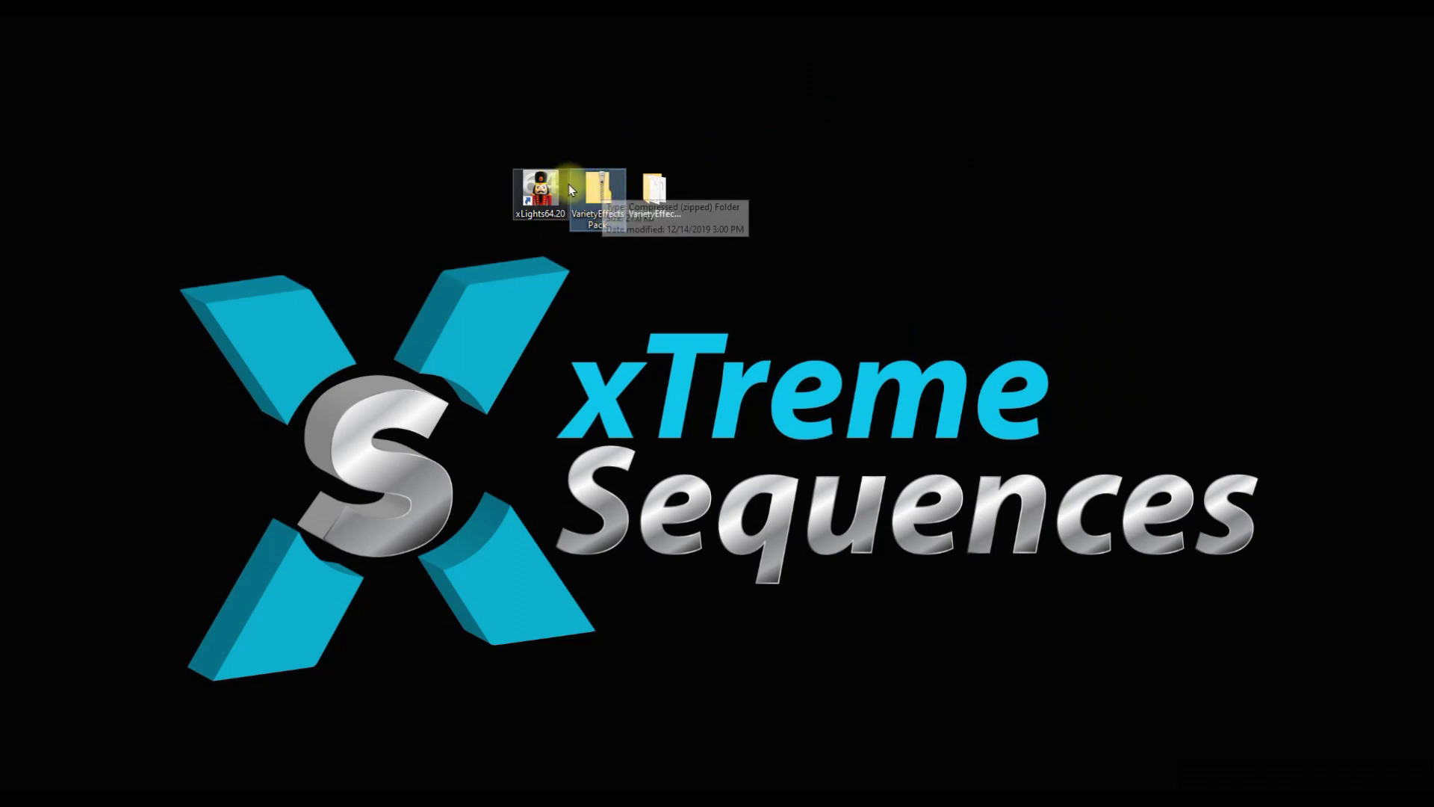
# Look through the VarietyEffectsPack folder, then check the available import options
pyautogui.doubleClick(655, 192)
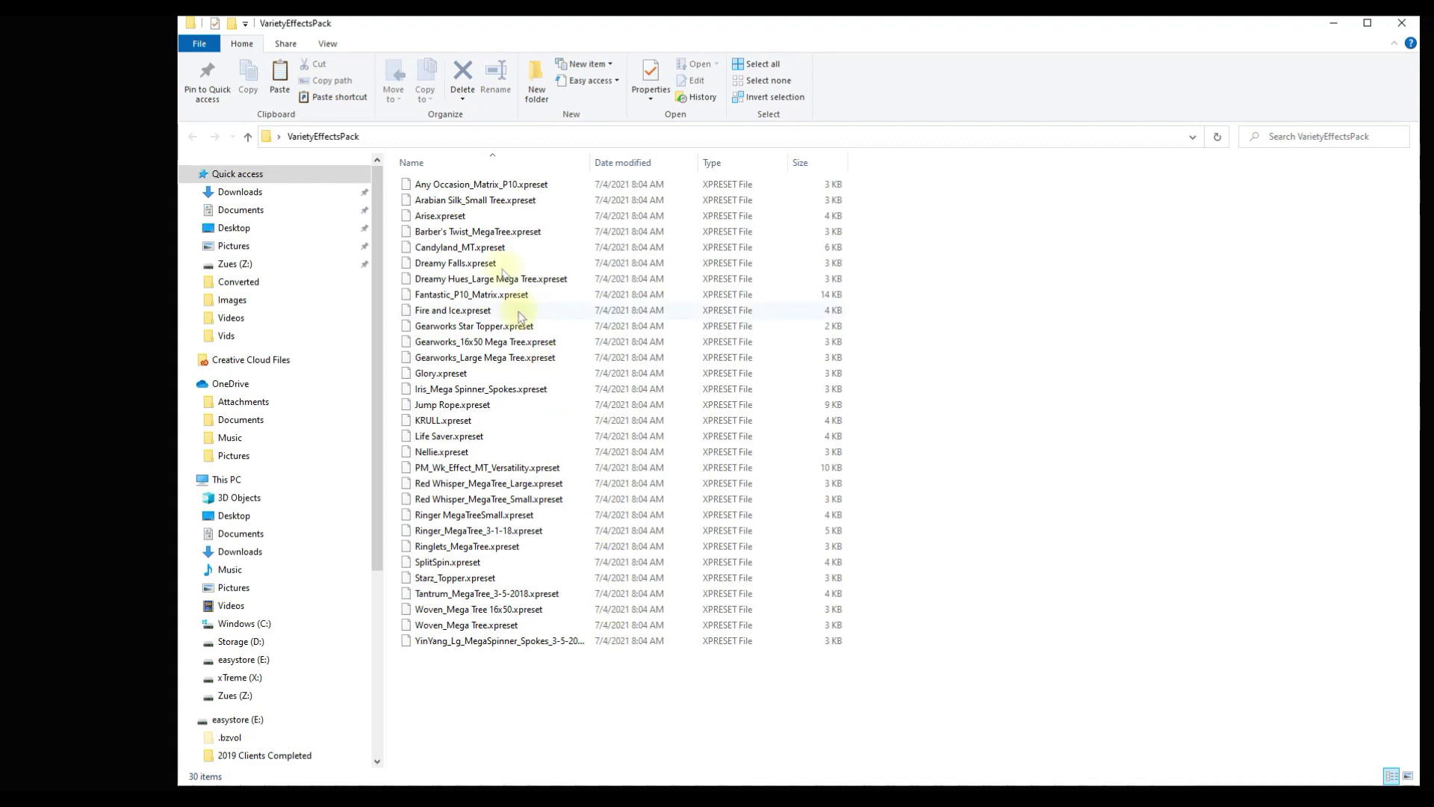
pyautogui.click(1401, 23)
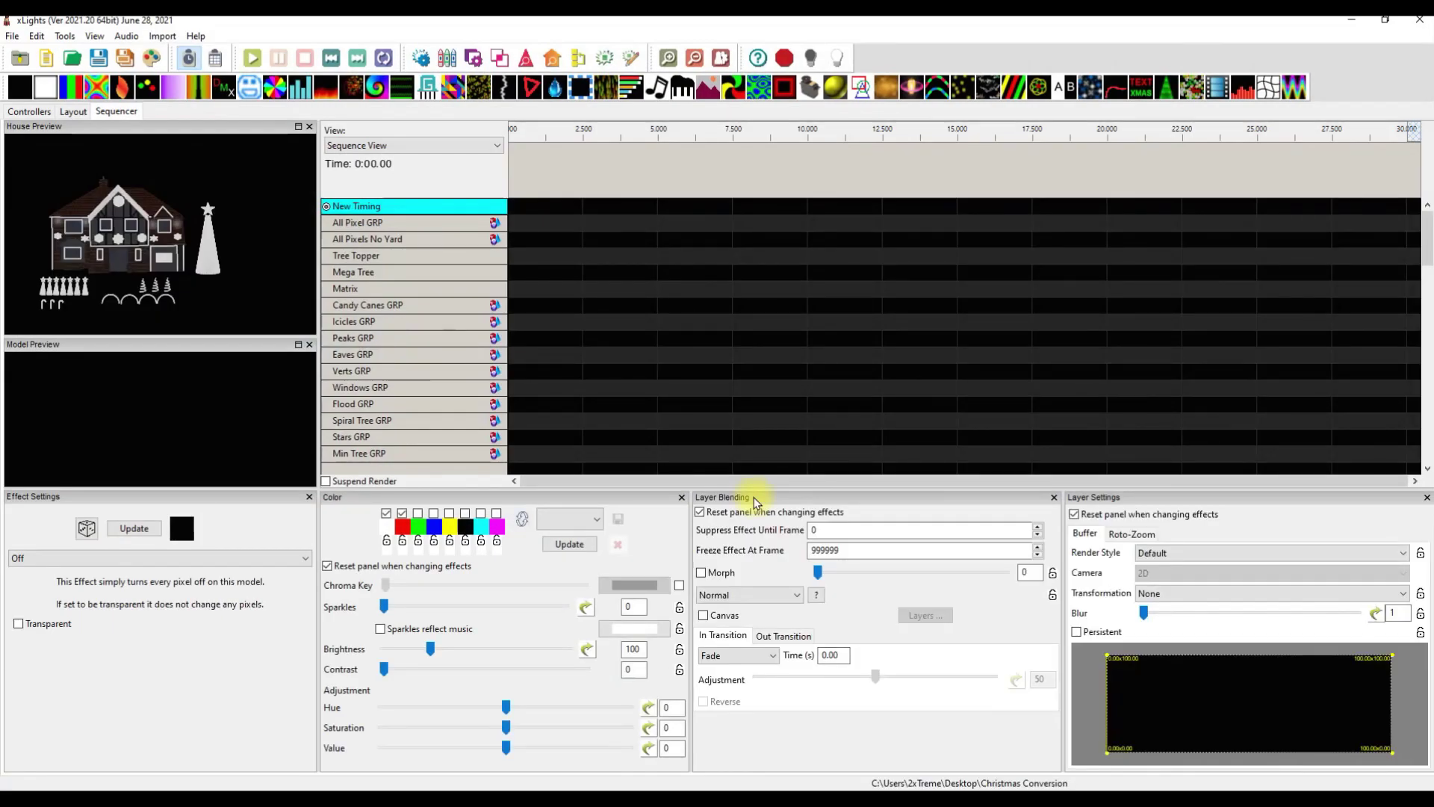
pyautogui.click(160, 37)
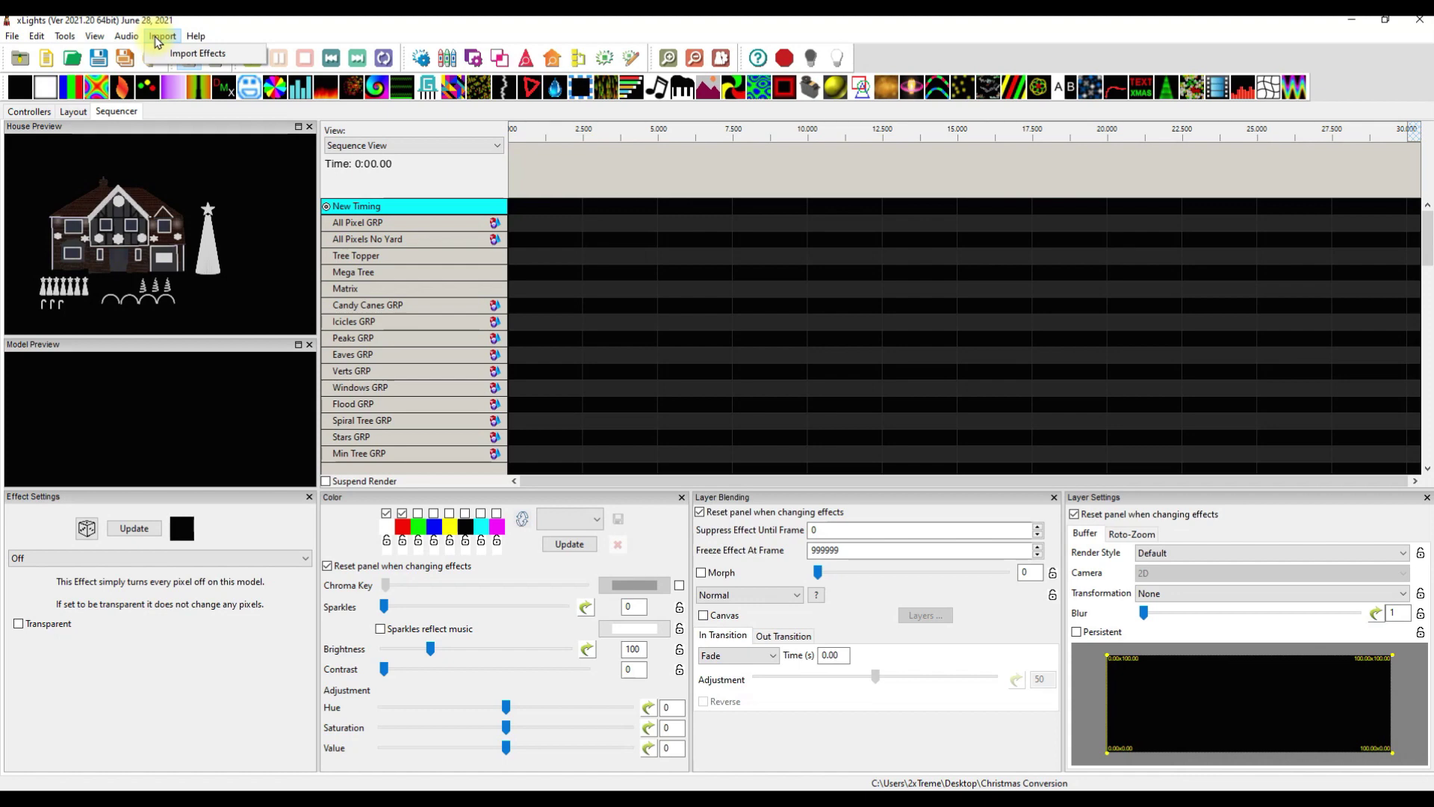
# Open the Effect Presets window from a Matrix row cell's context menu
pyautogui.click(623, 292)
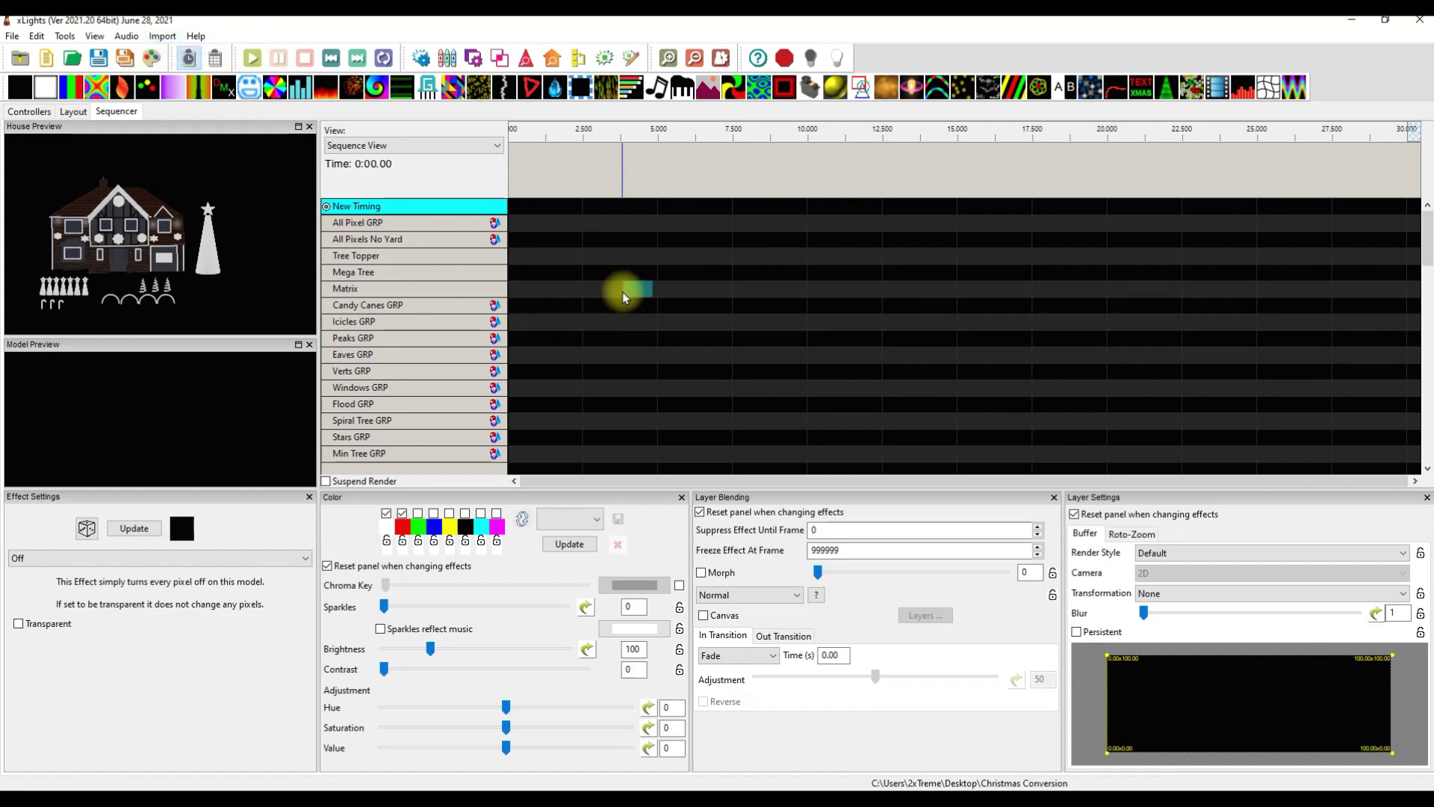
pyautogui.click(609, 287)
pyautogui.rightClick(583, 270)
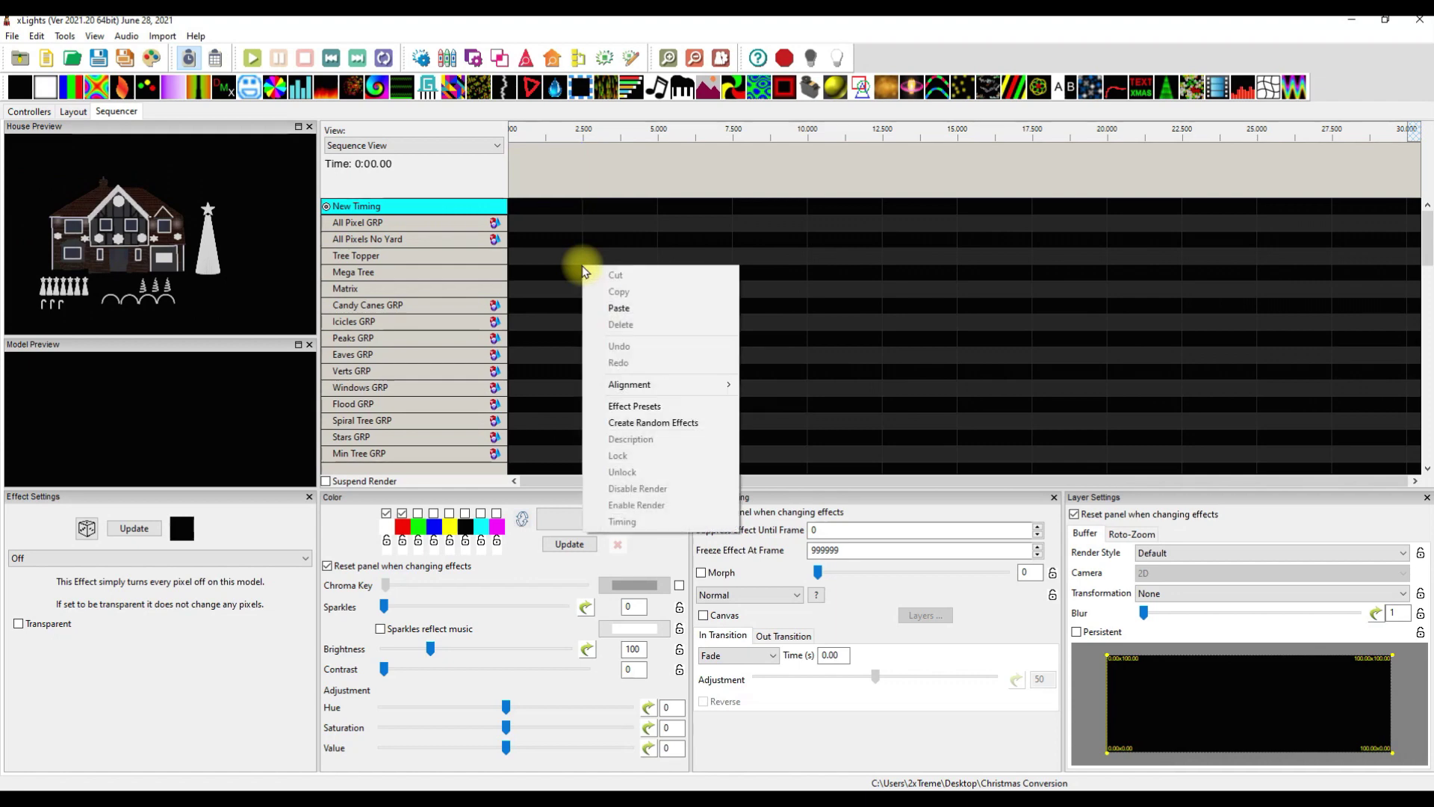
pyautogui.click(681, 410)
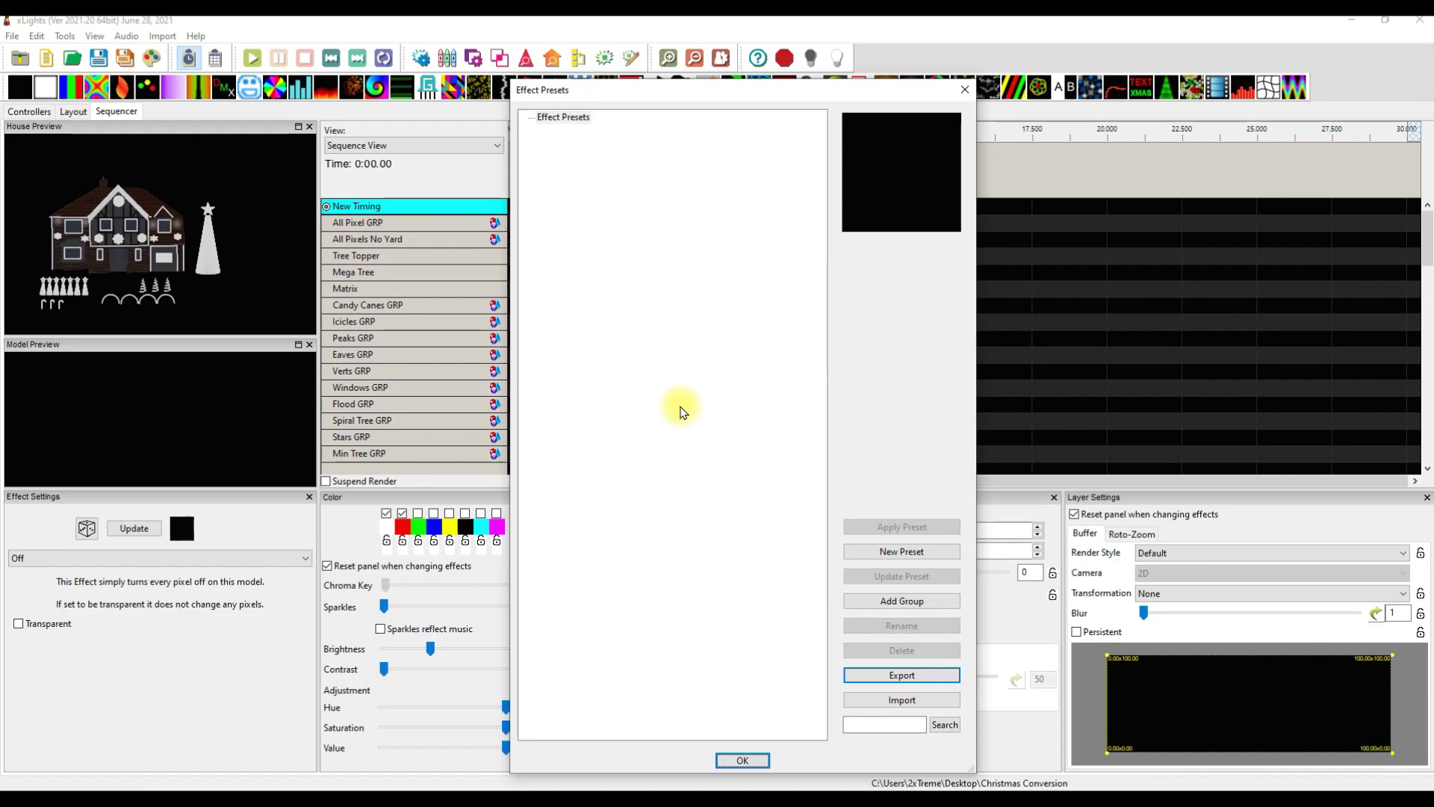
# Import all 30 preset files from Desktop > VarietyEffectsPack into Effect Presets
pyautogui.click(902, 700)
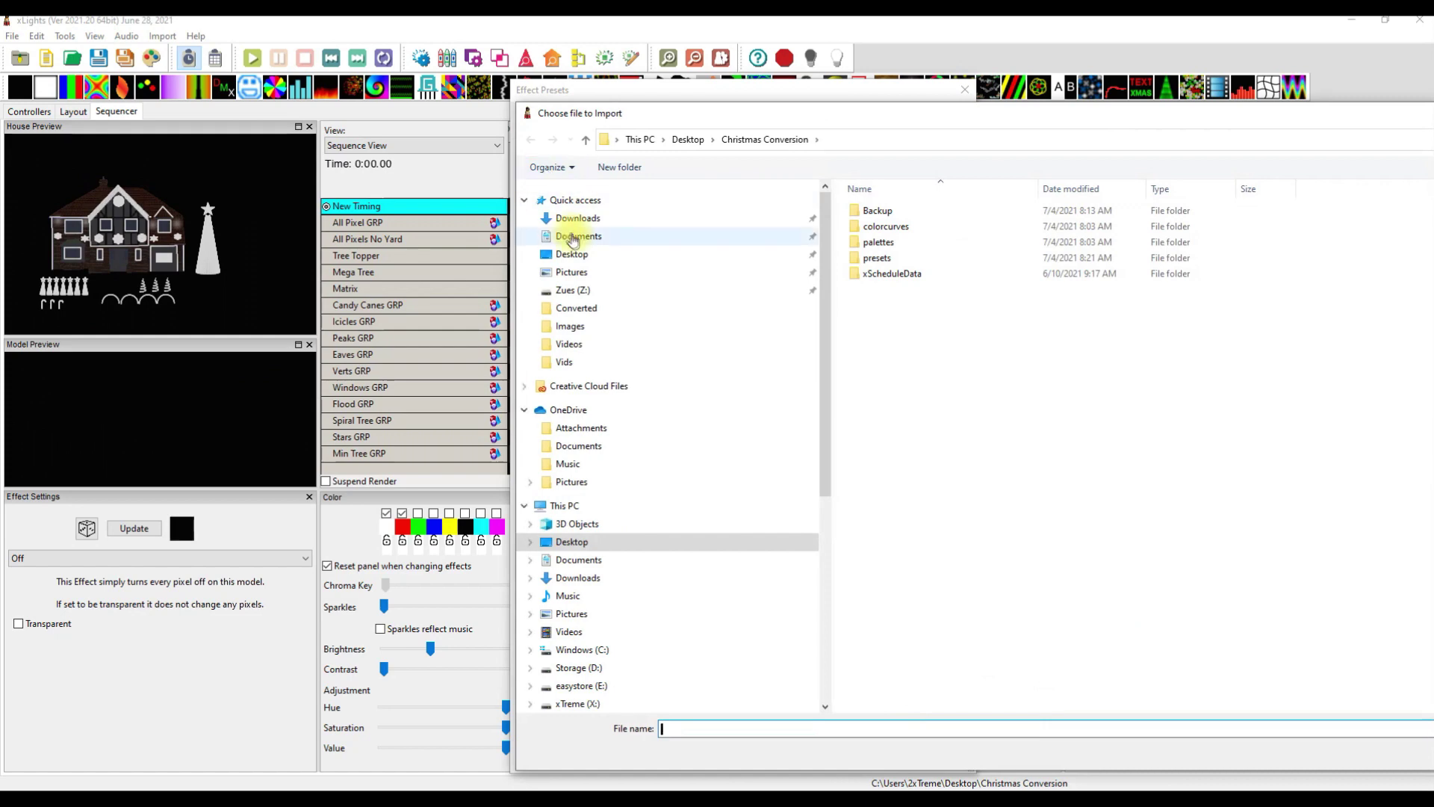
pyautogui.click(576, 253)
pyautogui.doubleClick(1215, 351)
pyautogui.click(924, 212)
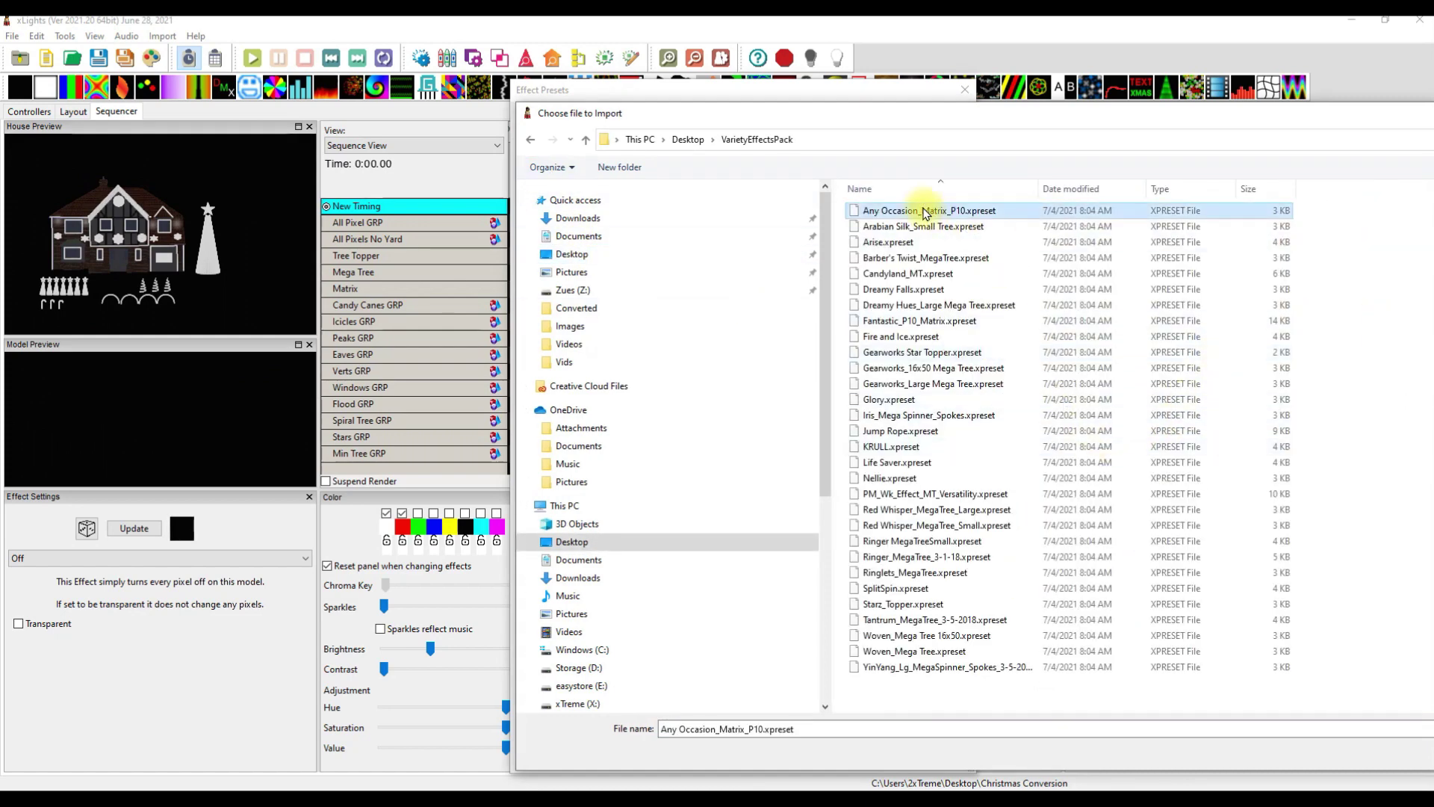
pyautogui.keyDown('shift'); pyautogui.click(938, 668); pyautogui.keyUp('shift')
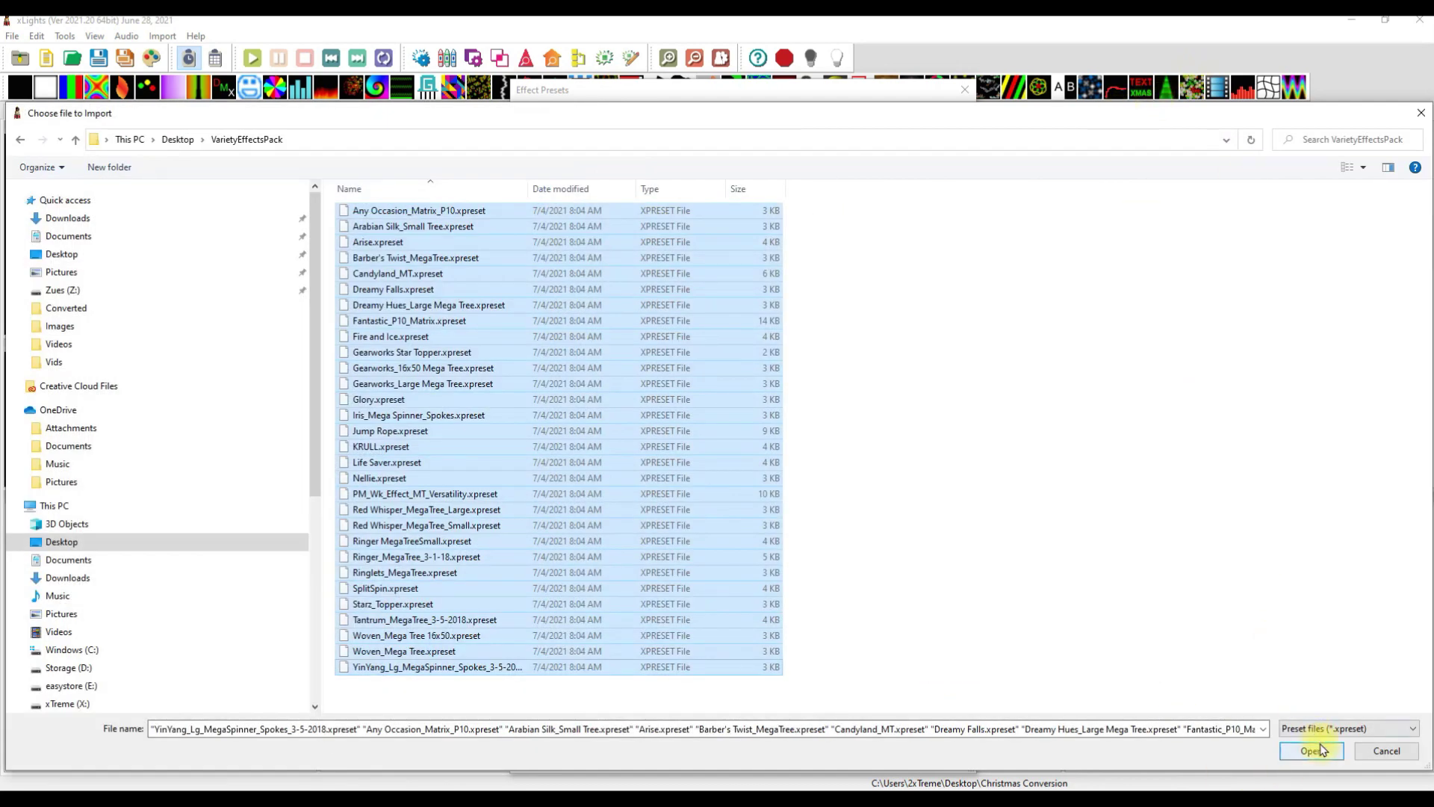
pyautogui.click(1313, 750)
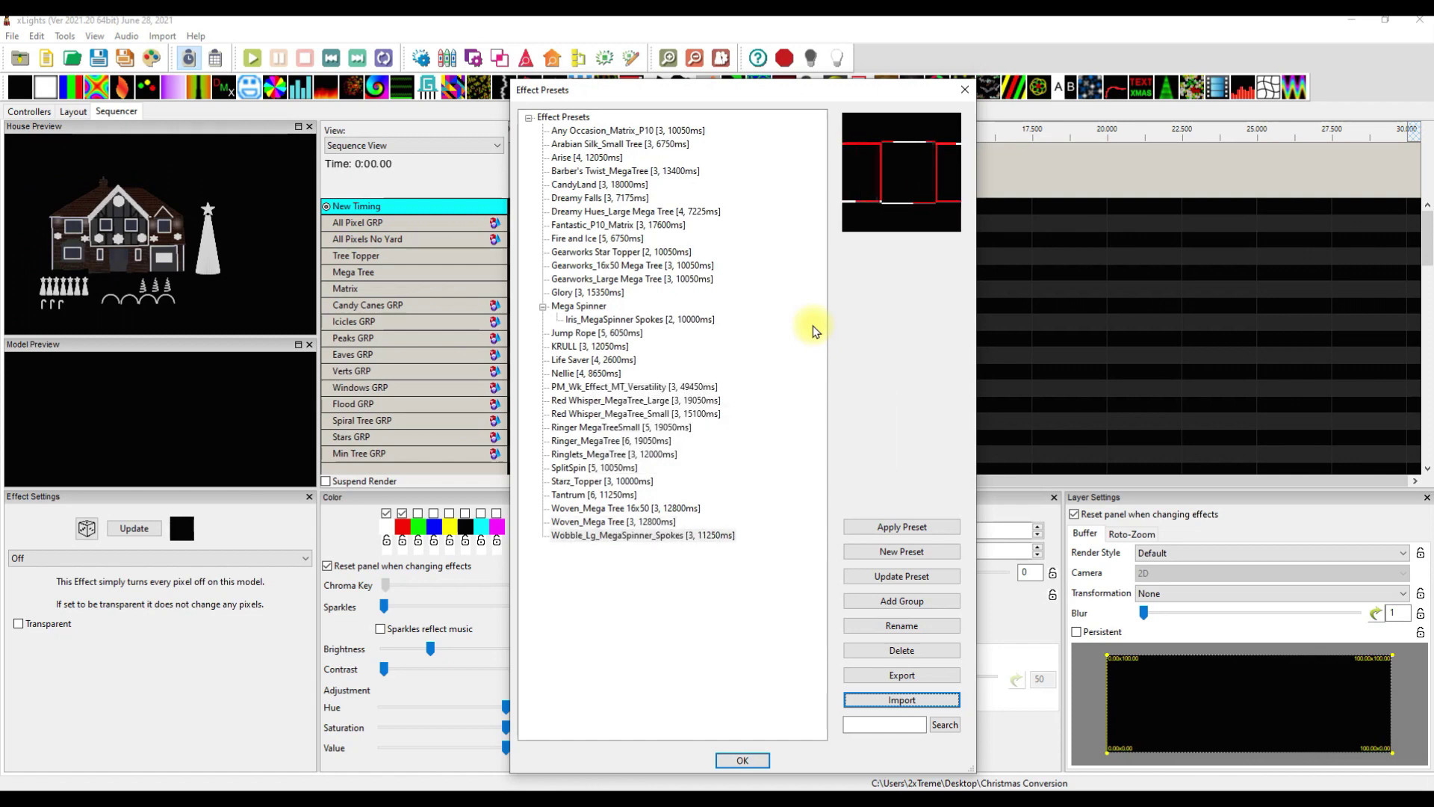
pyautogui.click(609, 132)
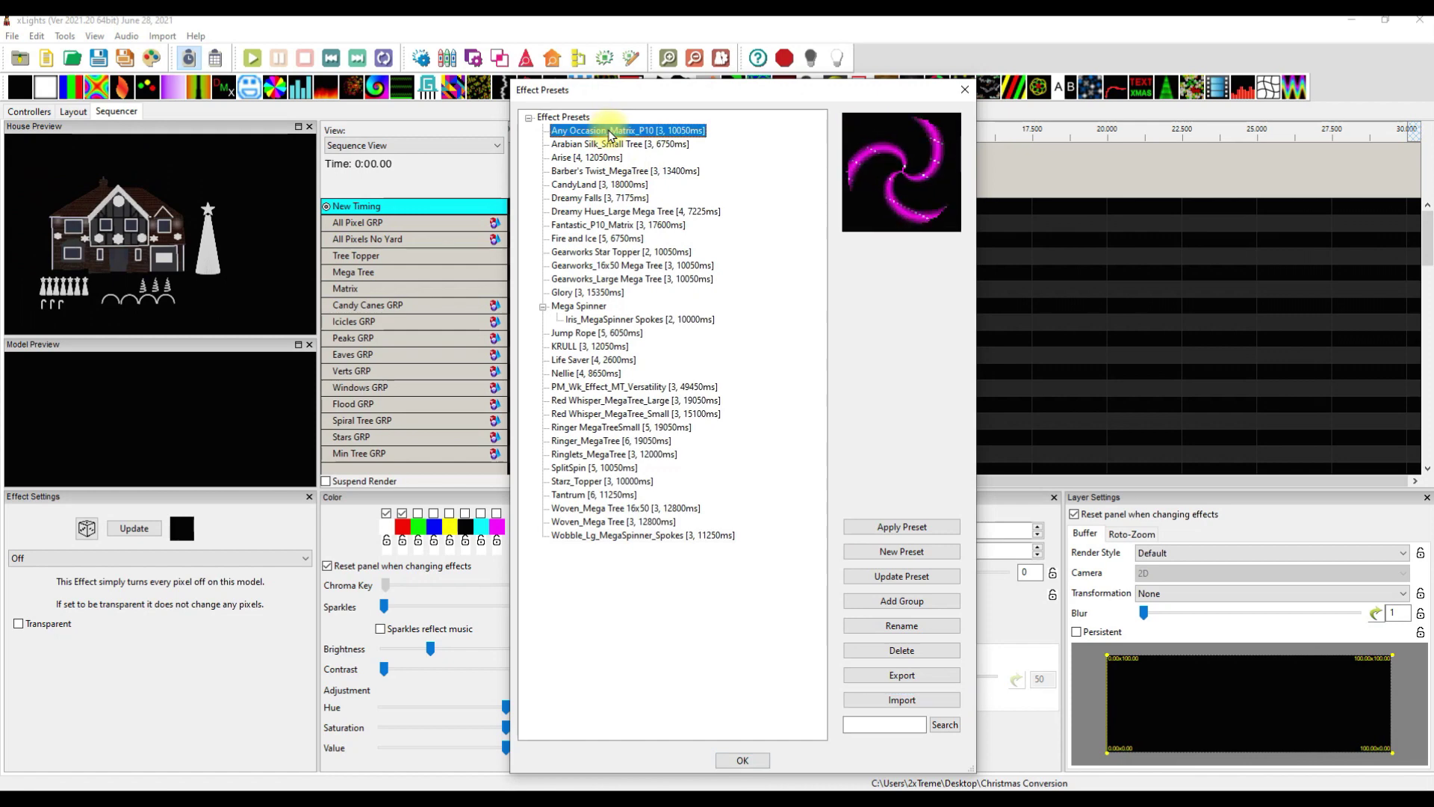
pyautogui.click(608, 144)
pyautogui.click(606, 159)
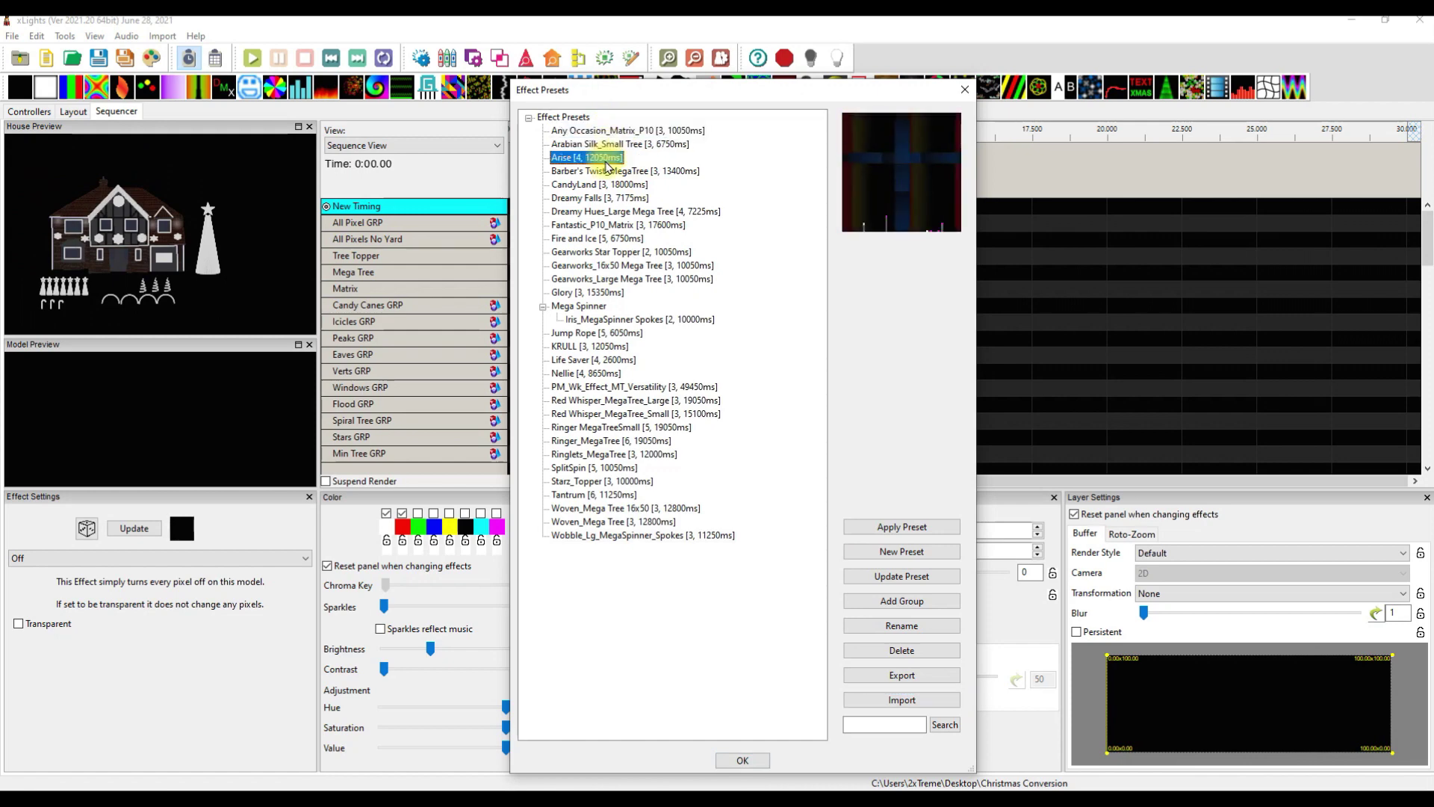
pyautogui.click(639, 132)
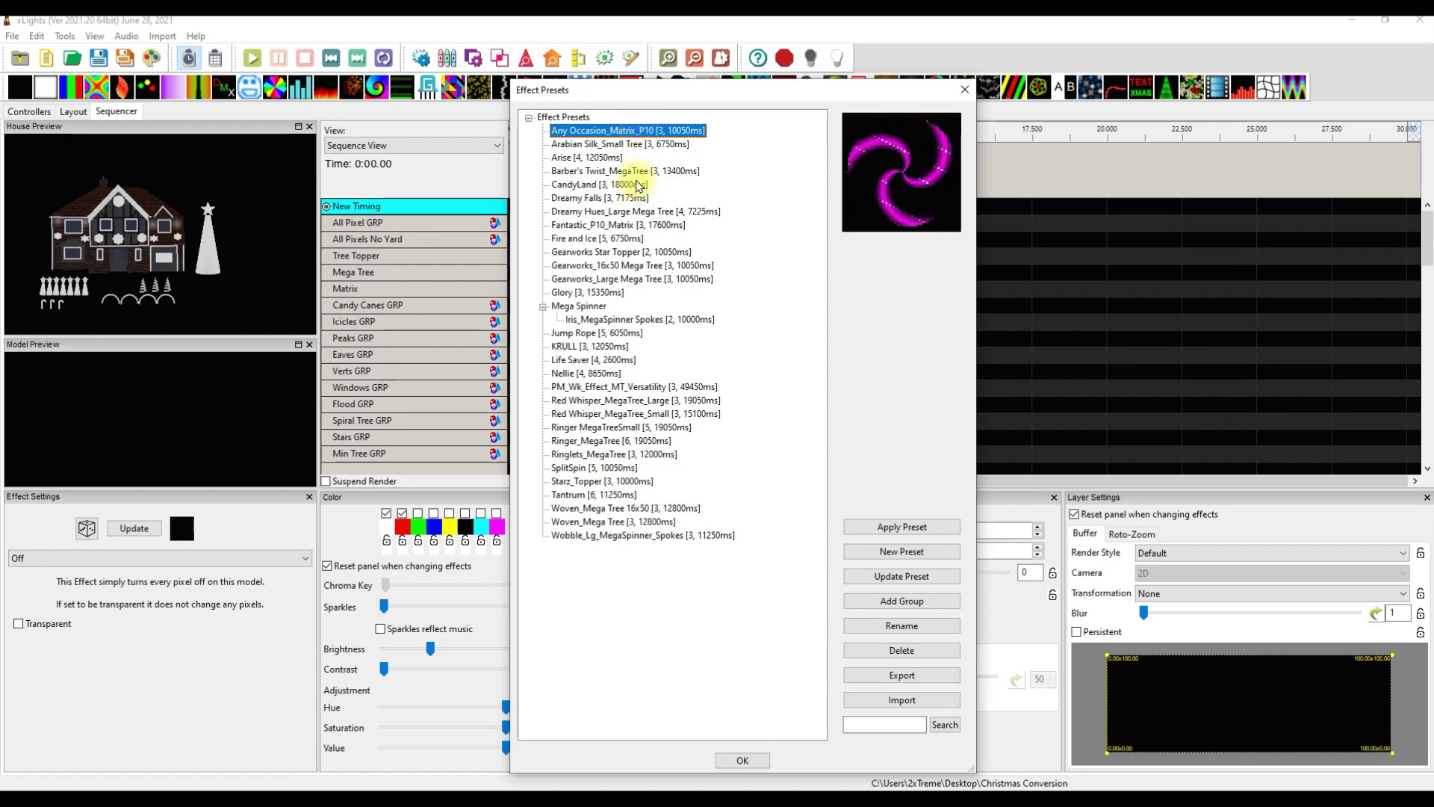
pyautogui.click(641, 212)
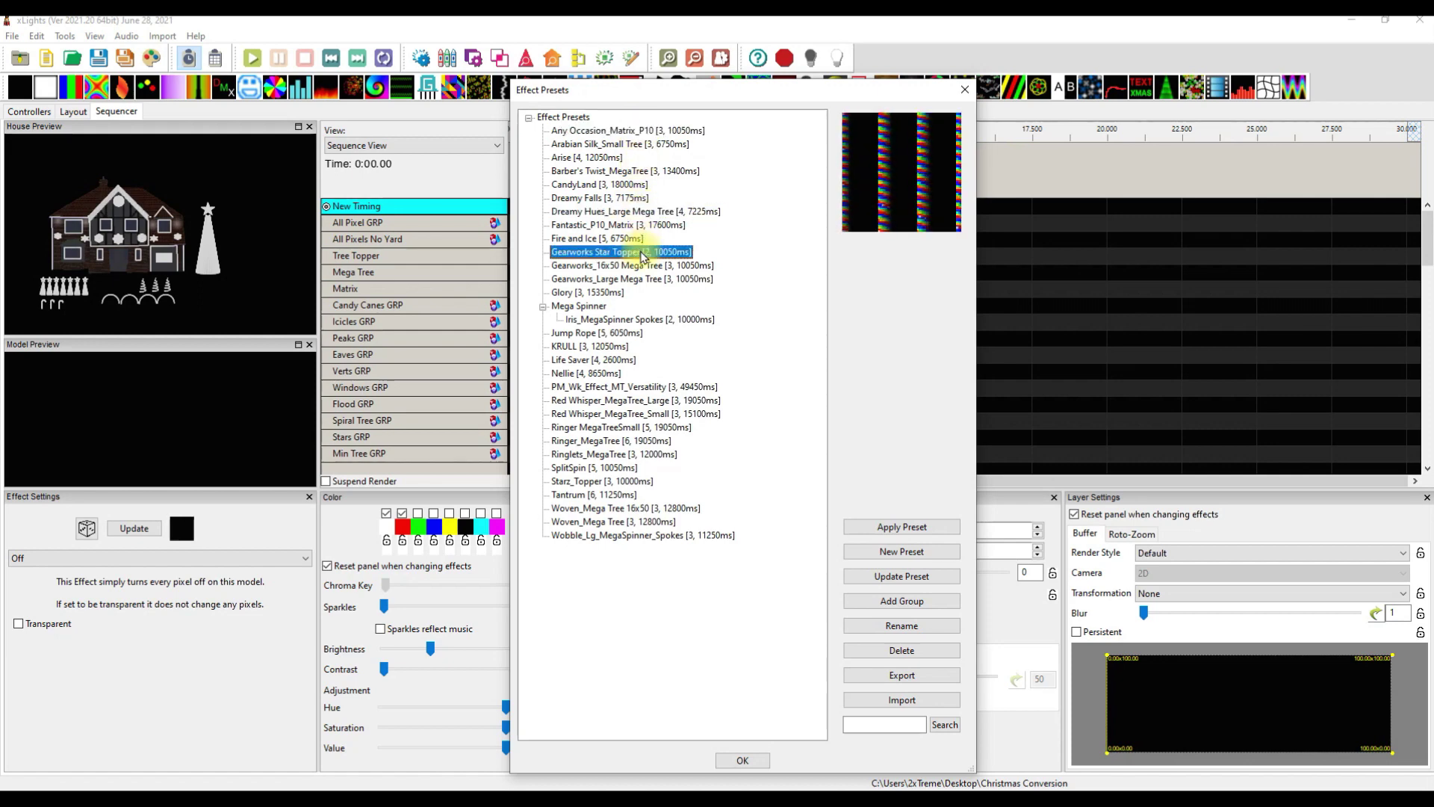
pyautogui.click(609, 361)
pyautogui.click(635, 388)
pyautogui.click(641, 401)
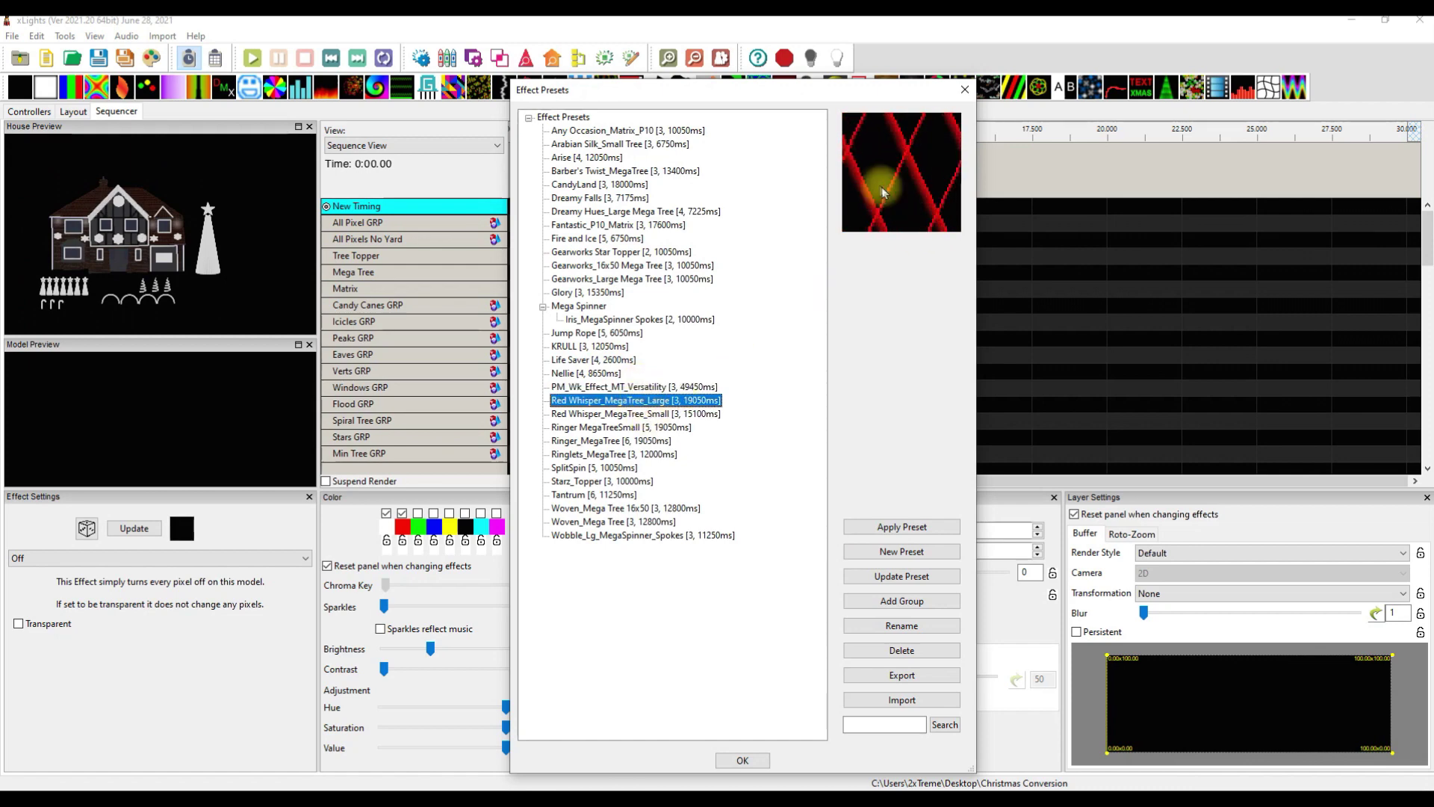
pyautogui.click(620, 413)
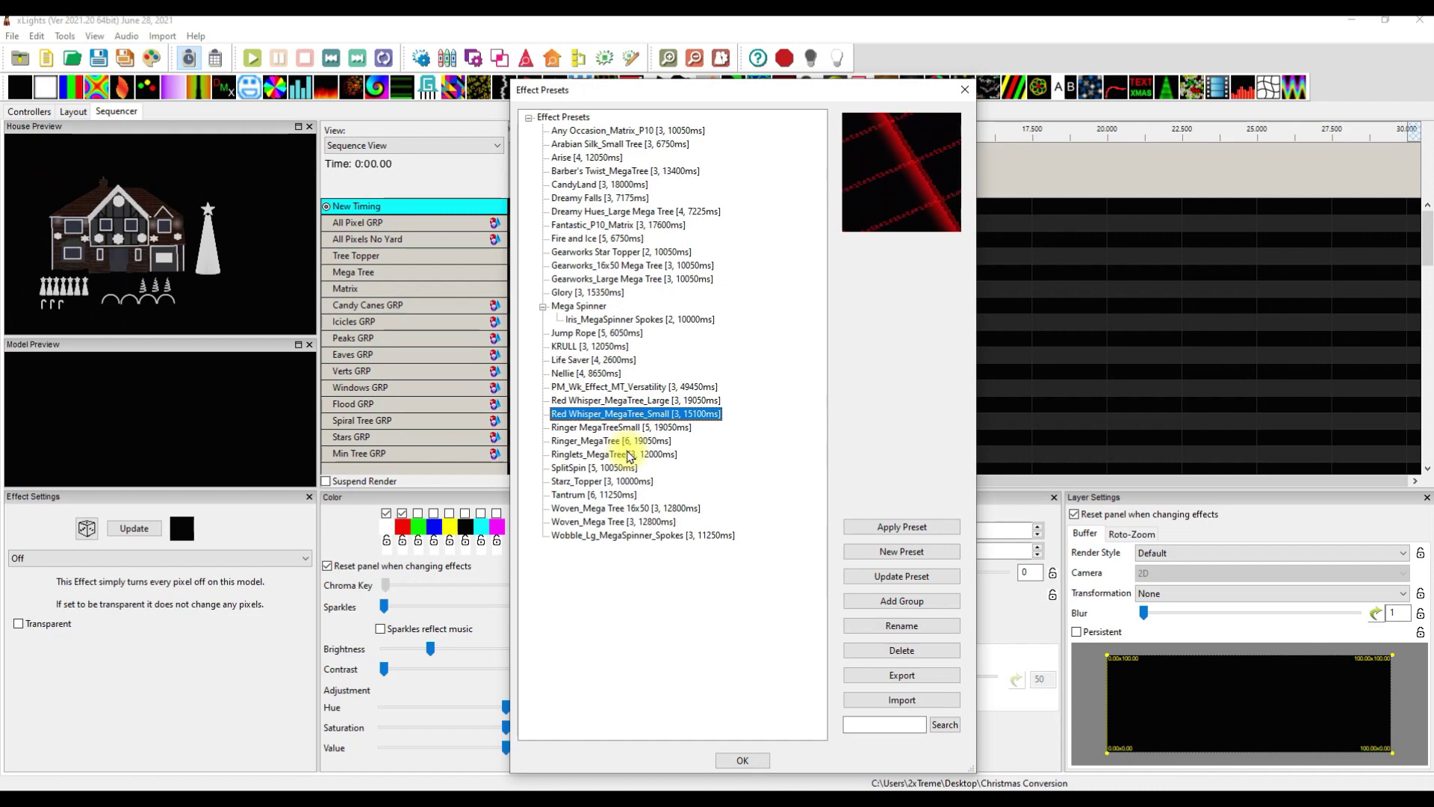
pyautogui.click(608, 428)
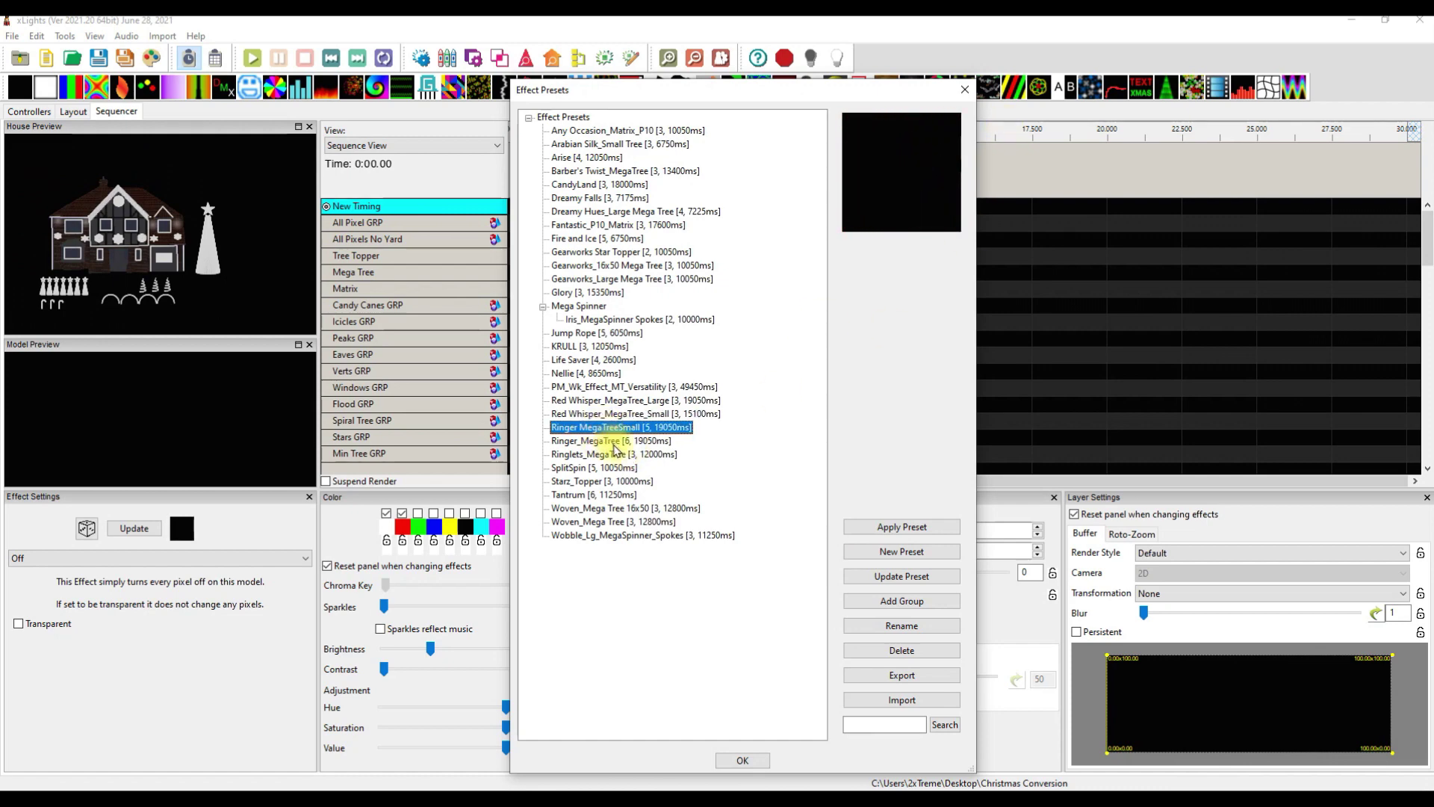
pyautogui.click(614, 442)
pyautogui.click(619, 454)
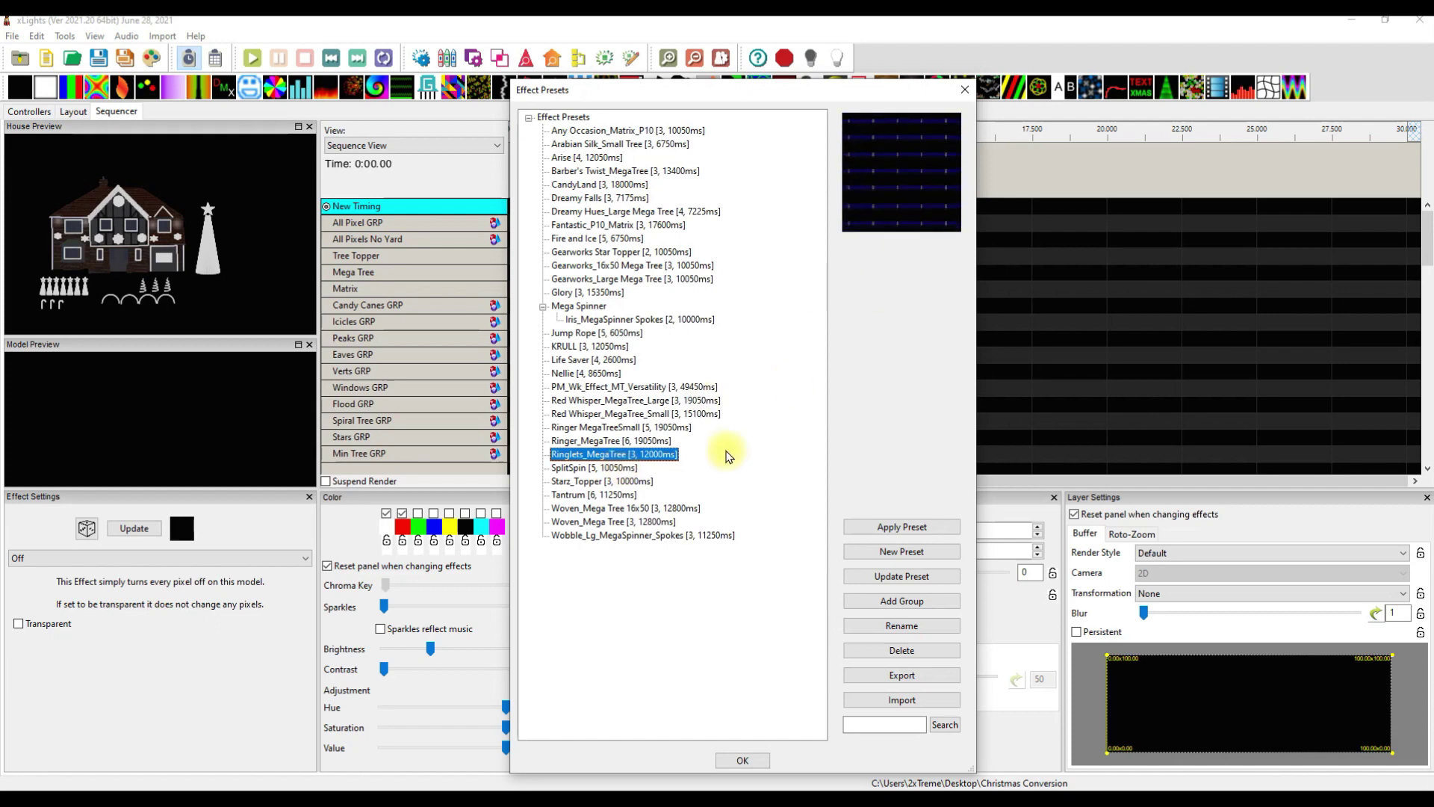
pyautogui.click(623, 131)
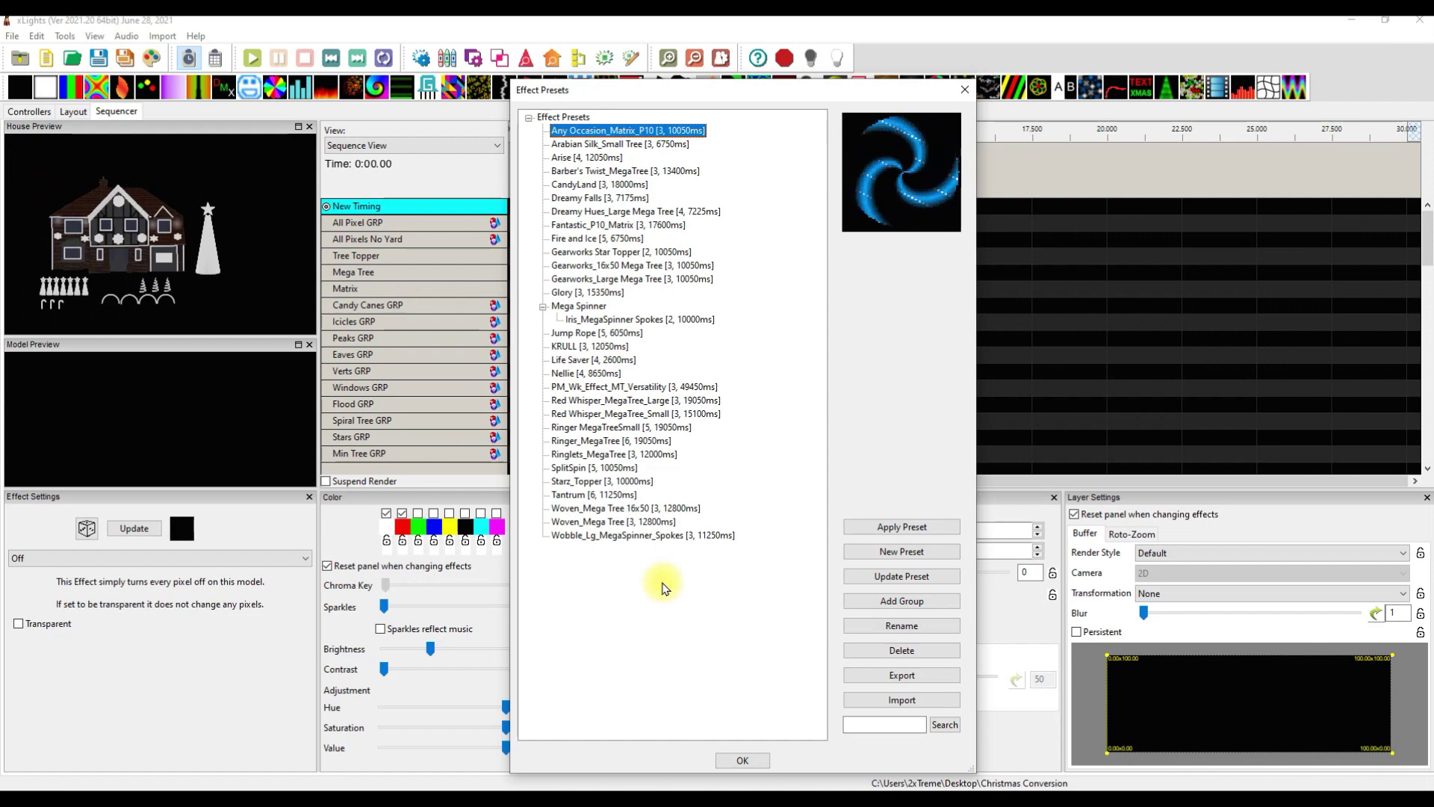
# Create a new preset group named Matrix
pyautogui.click(902, 601)
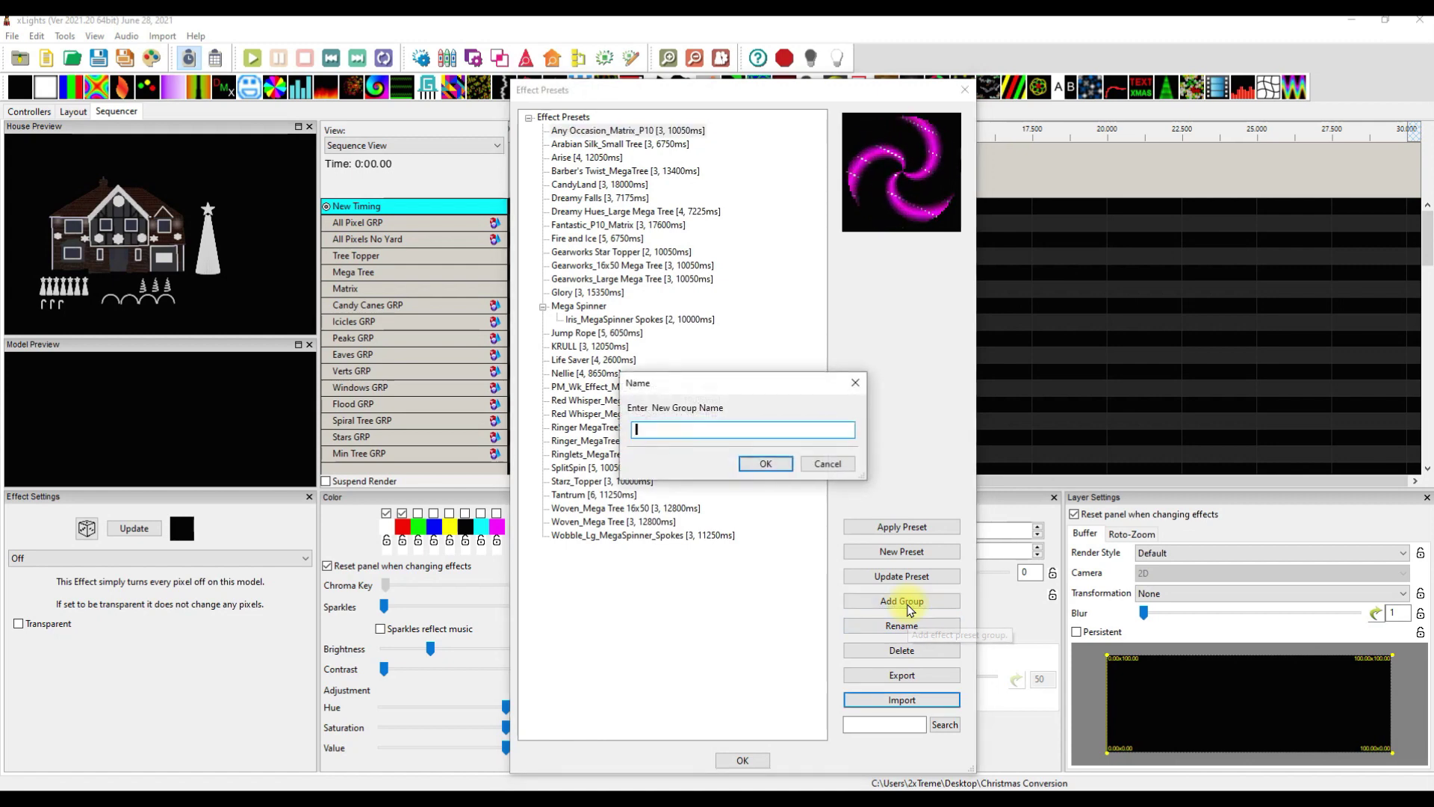
pyautogui.write('Matr')
pyautogui.press('Return')
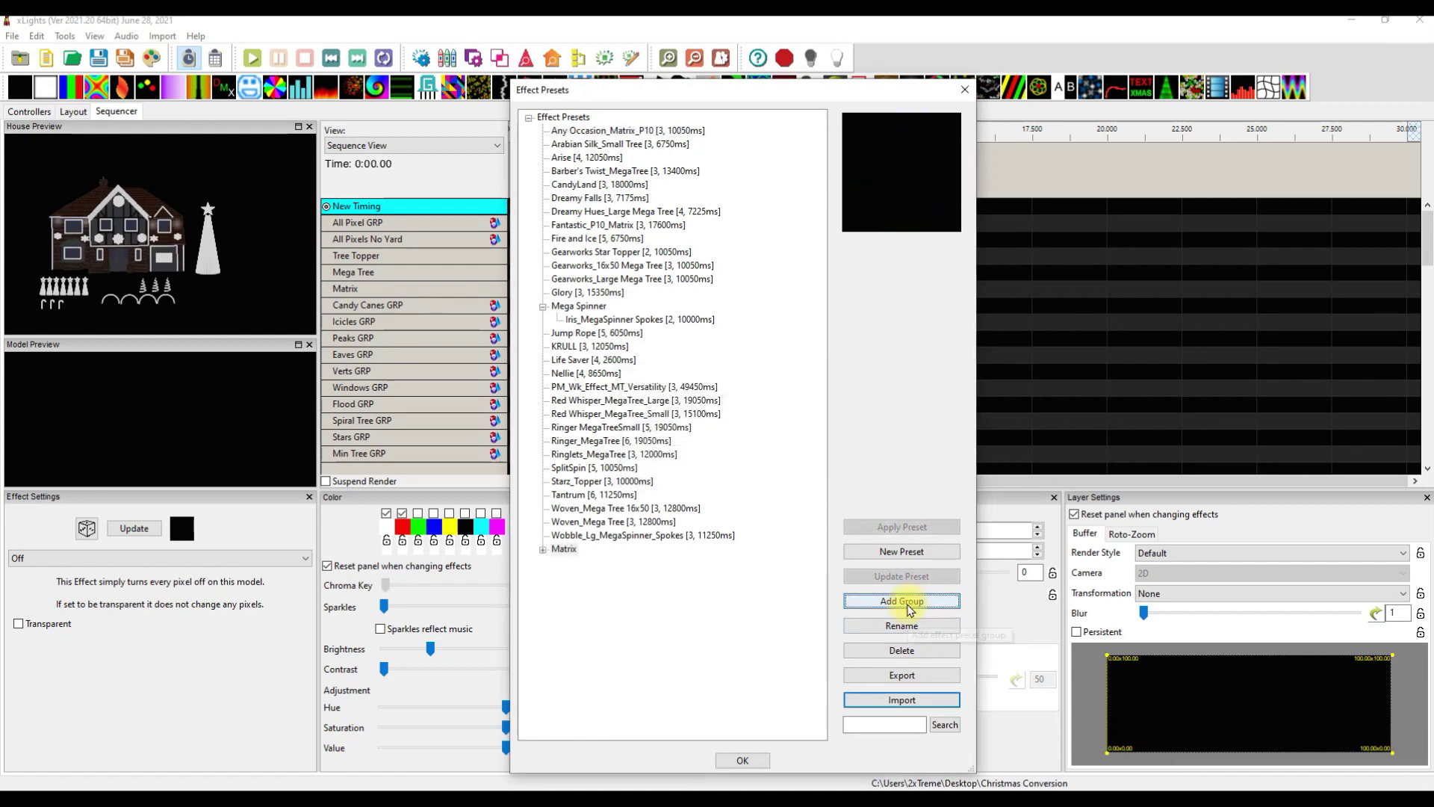
# Move Fantastic_P10_Matrix and Any Occasion_Matrix_P10 into the Matrix group
pyautogui.click(590, 509)
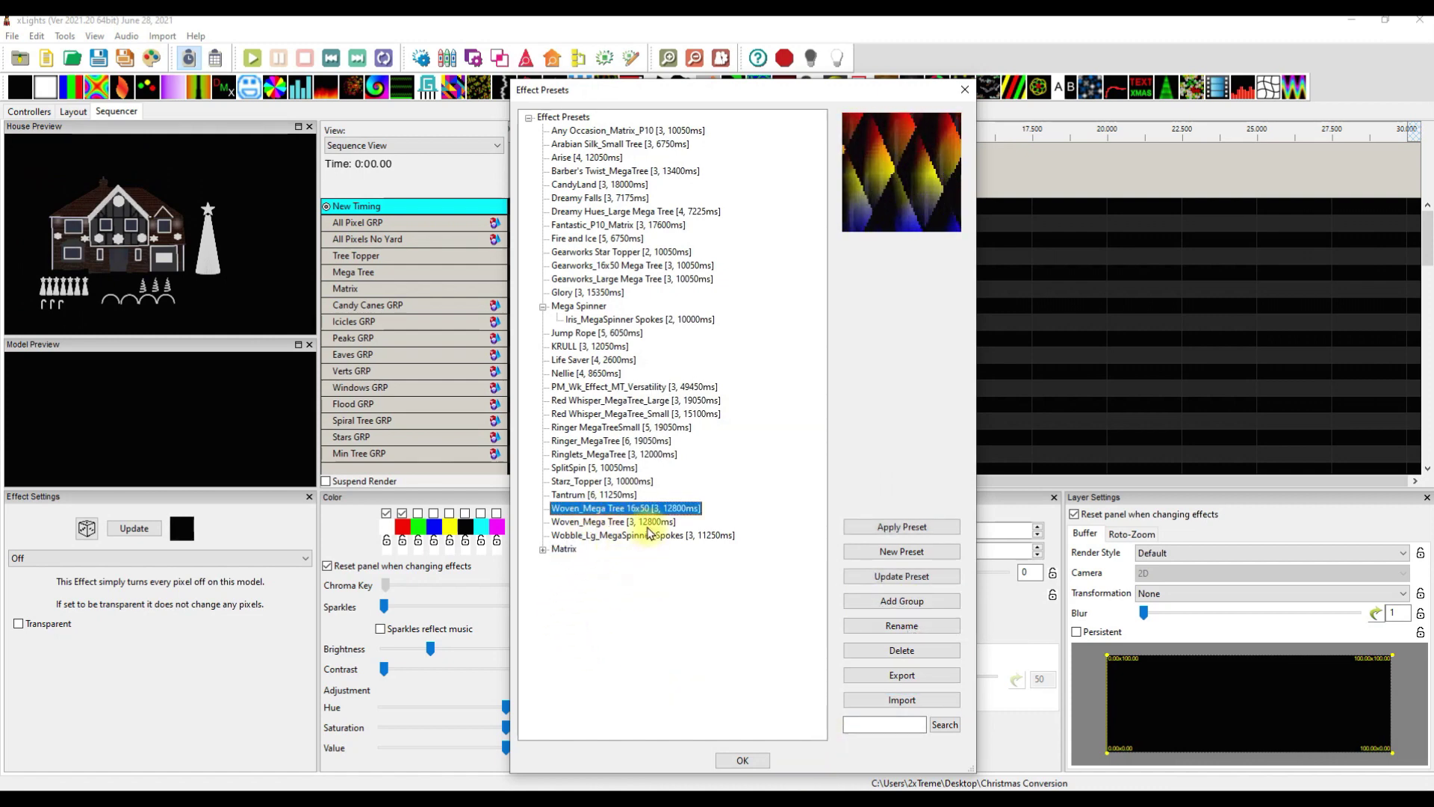
pyautogui.click(600, 225)
pyautogui.moveTo(600, 226); pyautogui.dragTo(576, 553)
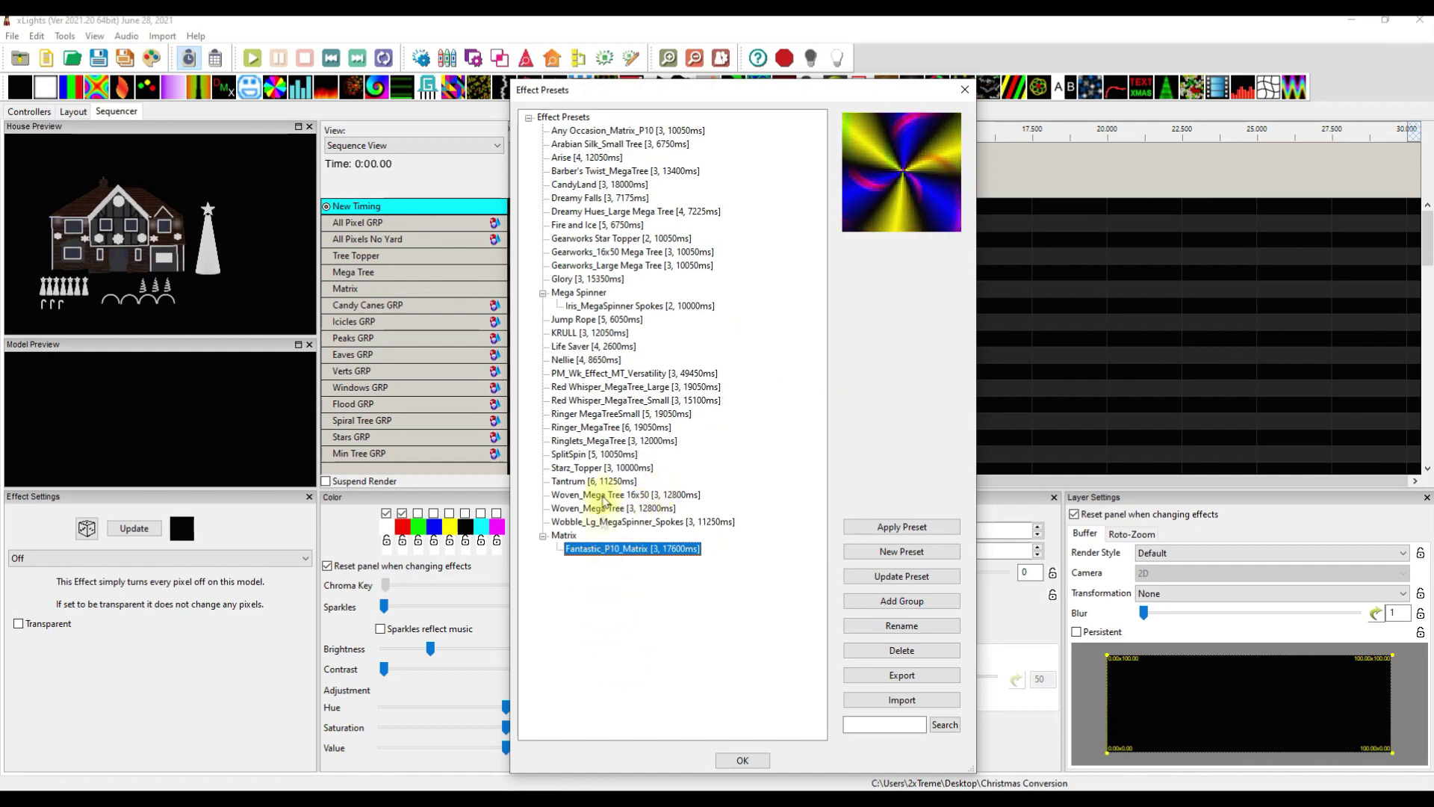
pyautogui.click(598, 453)
pyautogui.click(597, 373)
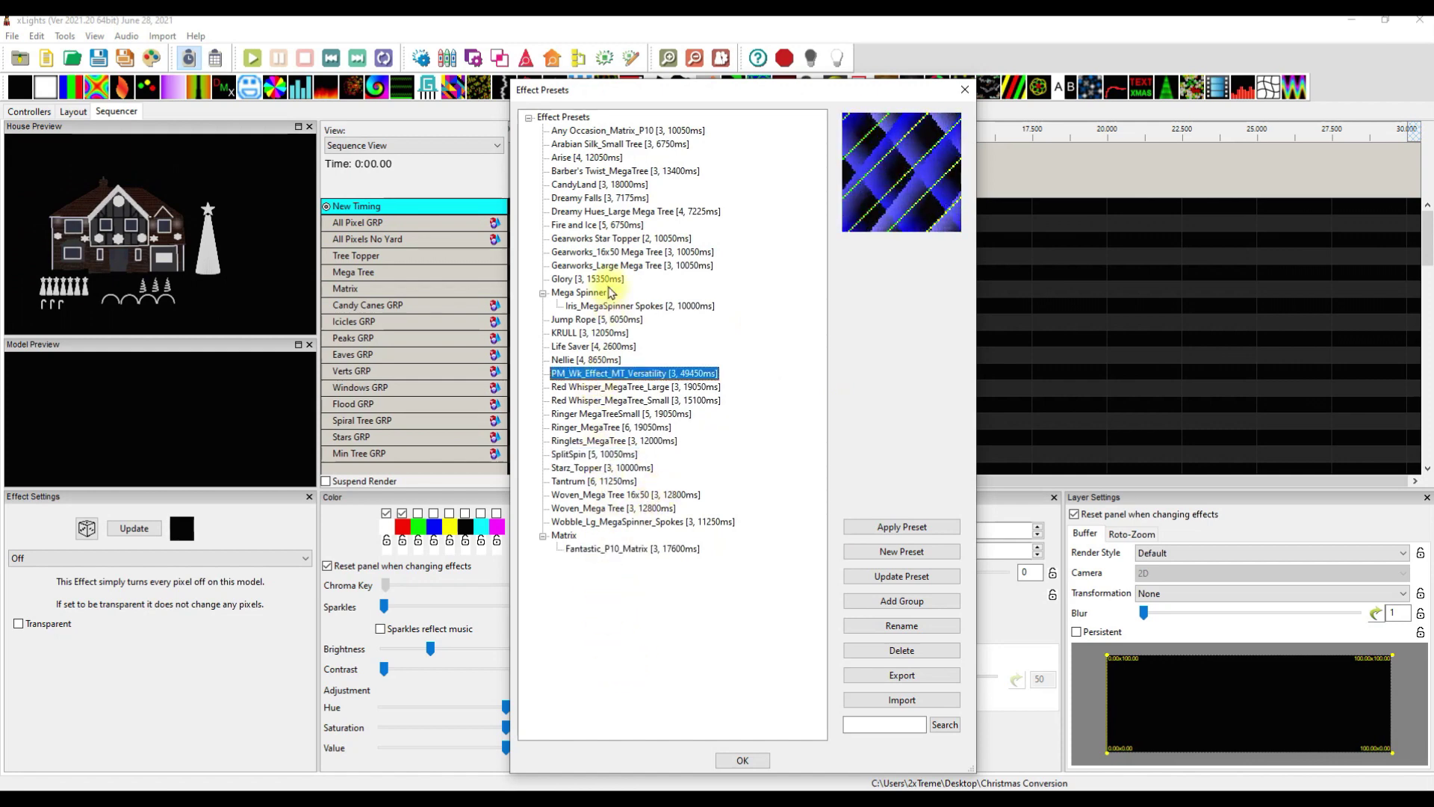
pyautogui.click(586, 209)
pyautogui.click(592, 132)
pyautogui.moveTo(593, 134); pyautogui.dragTo(599, 541)
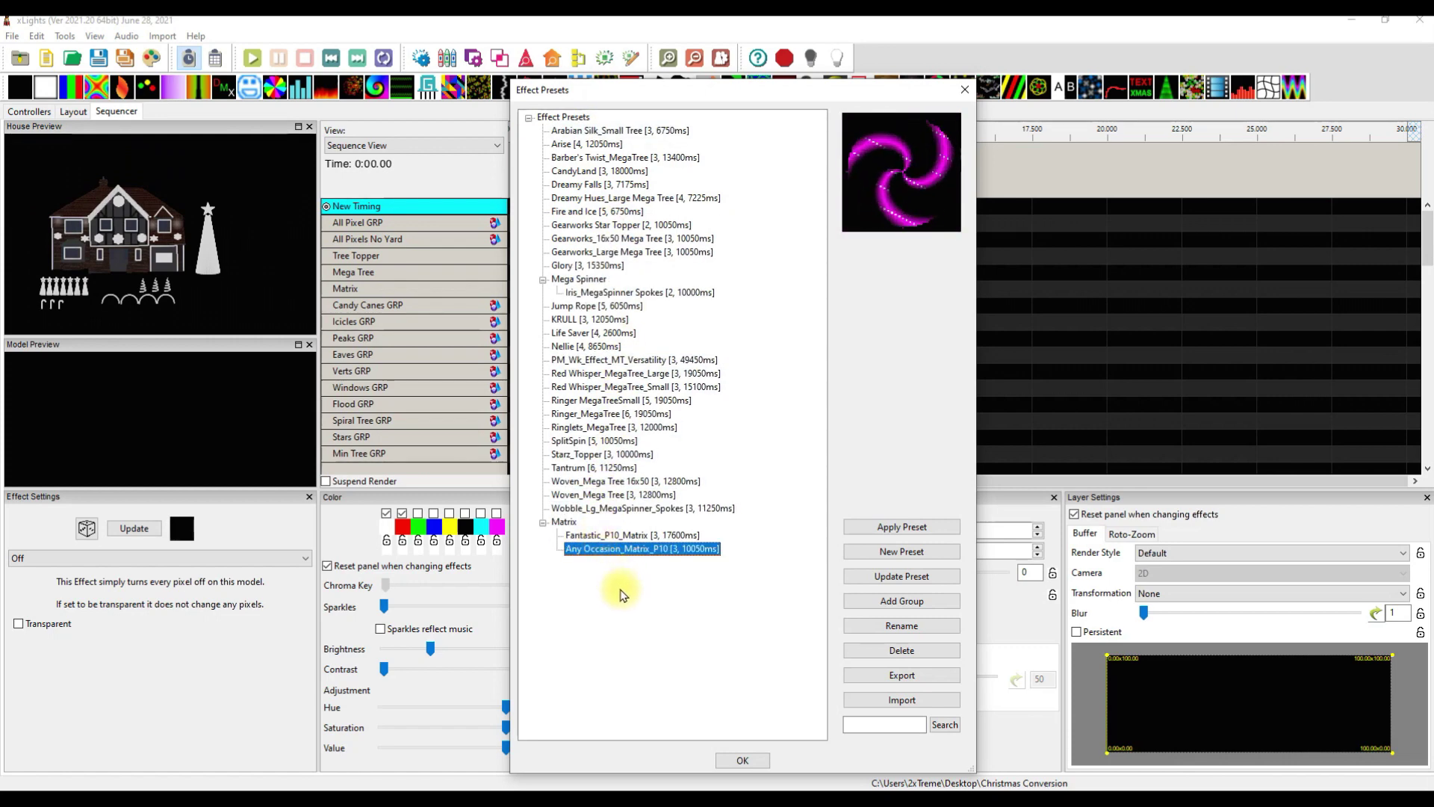
pyautogui.click(633, 468)
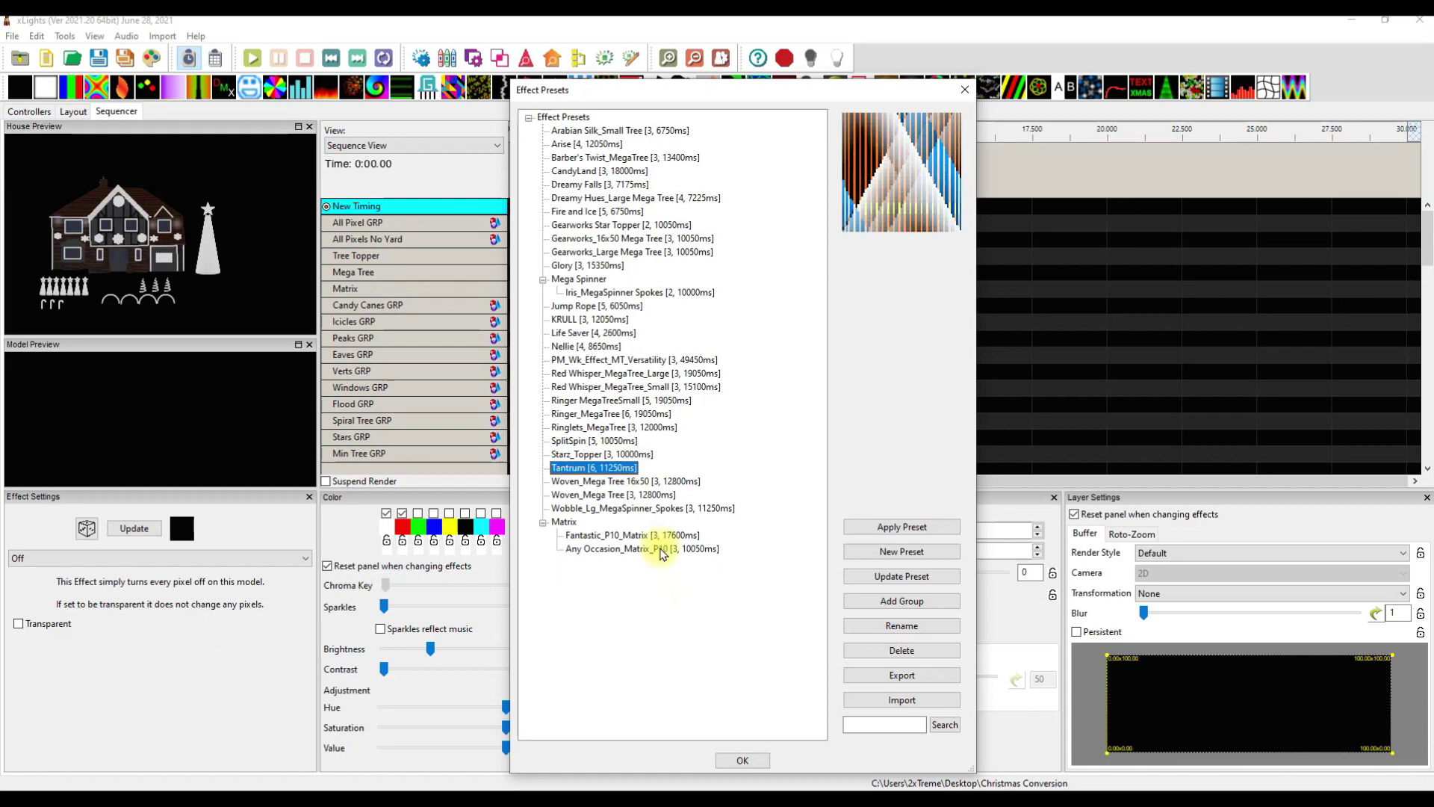
# Create a new preset group named Mega Tree
pyautogui.click(904, 600)
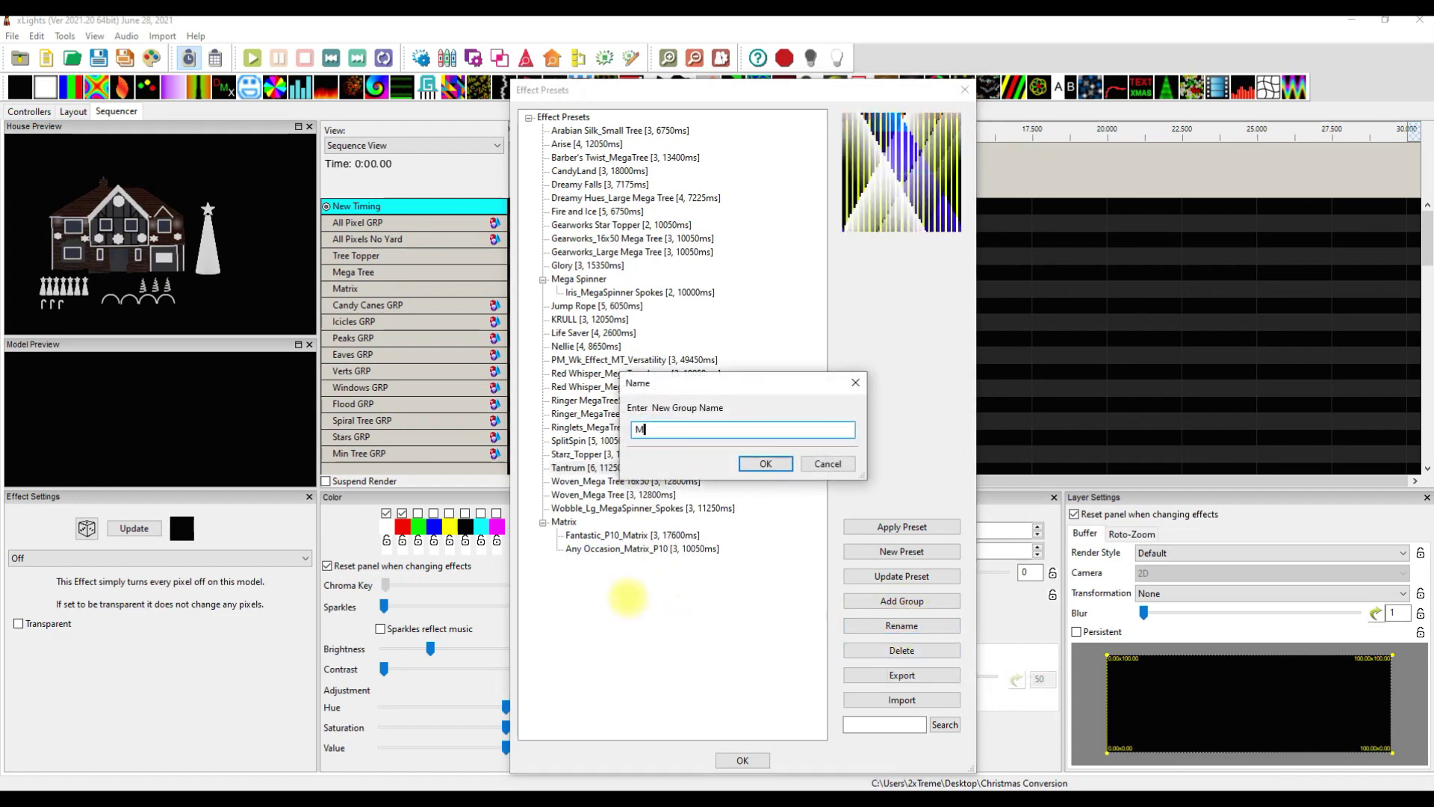
pyautogui.write('Mega Tree')
pyautogui.press('Return')
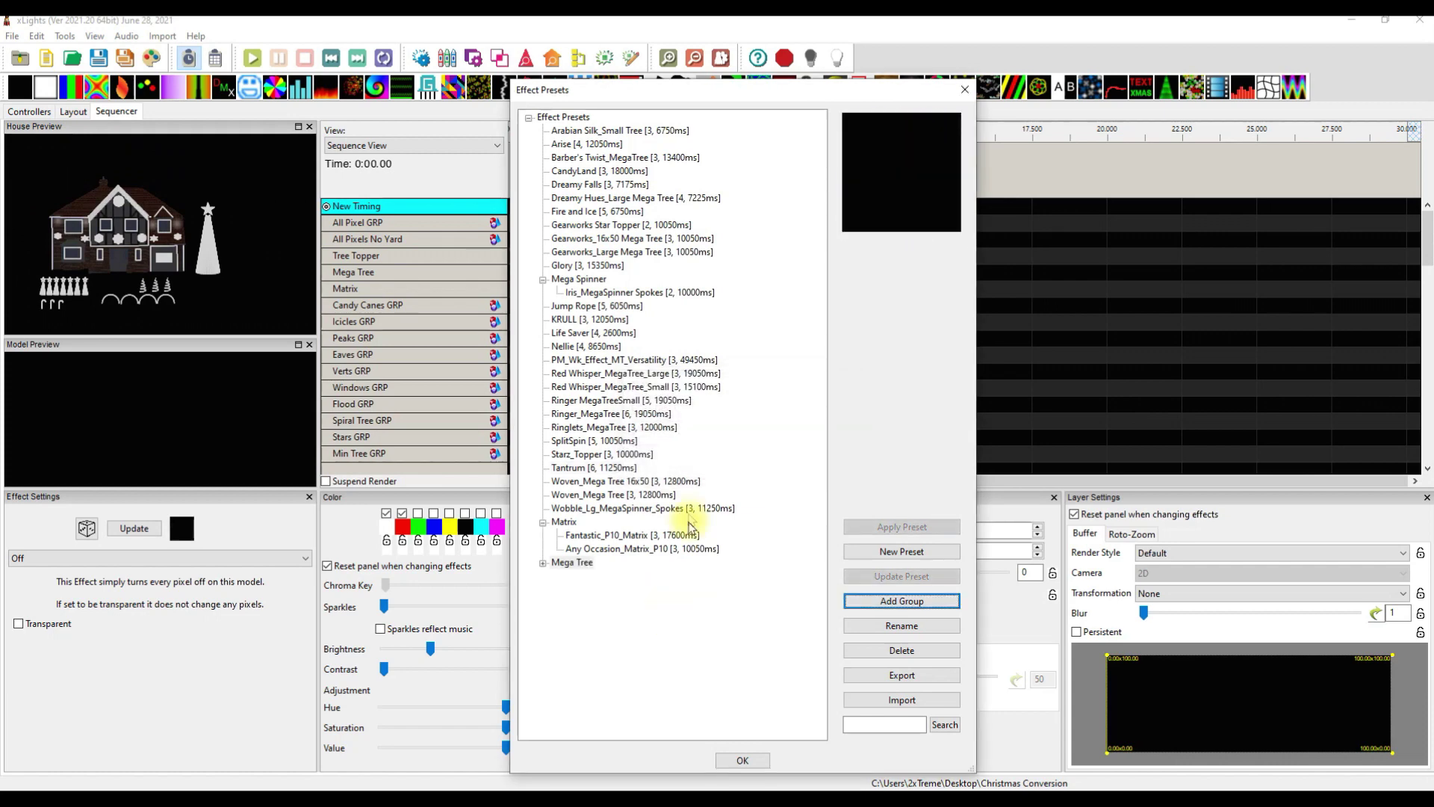
# Move Arabian Silk_Small Tree and CandyLand into the Mega Tree group
pyautogui.click(606, 431)
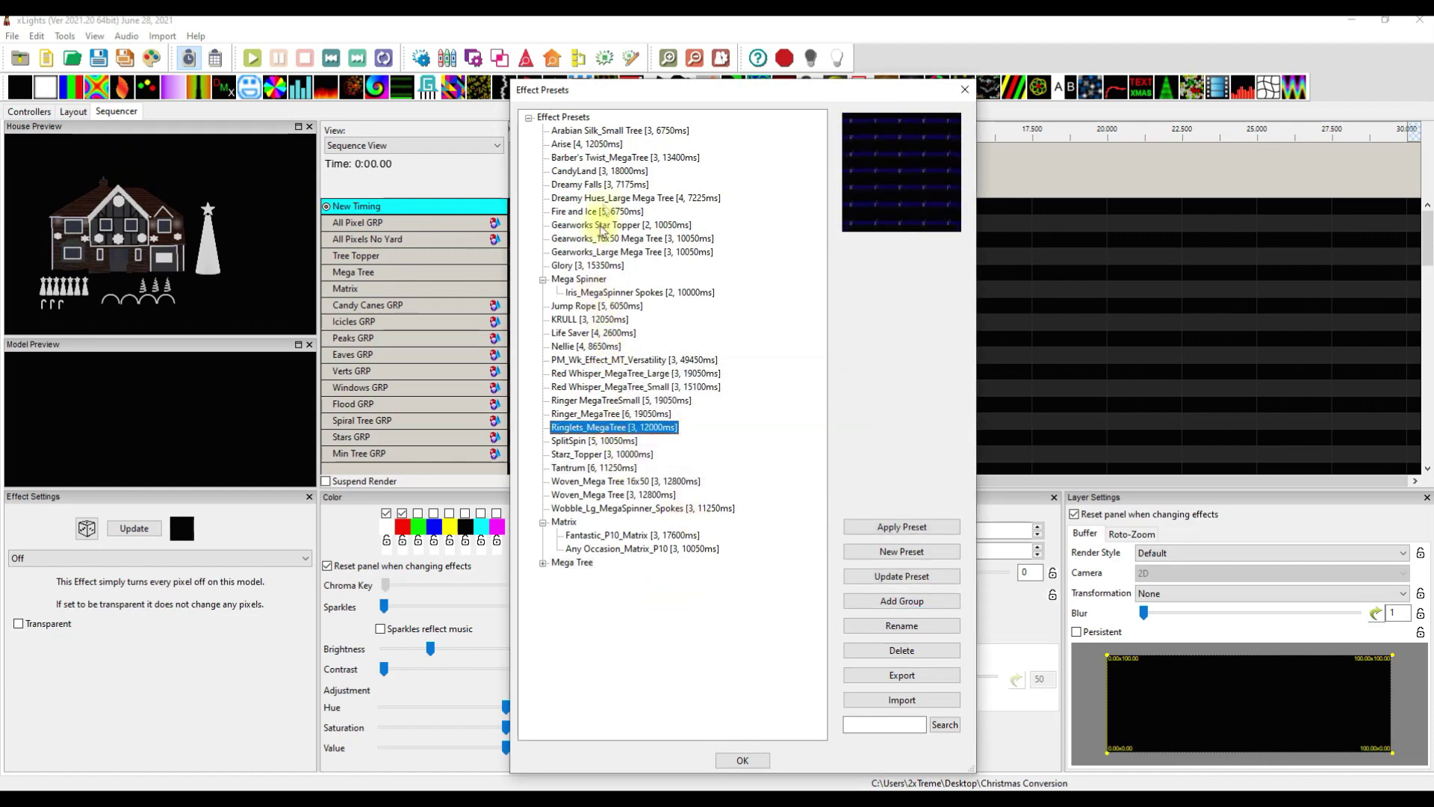
pyautogui.click(598, 132)
pyautogui.moveTo(597, 131); pyautogui.dragTo(593, 569)
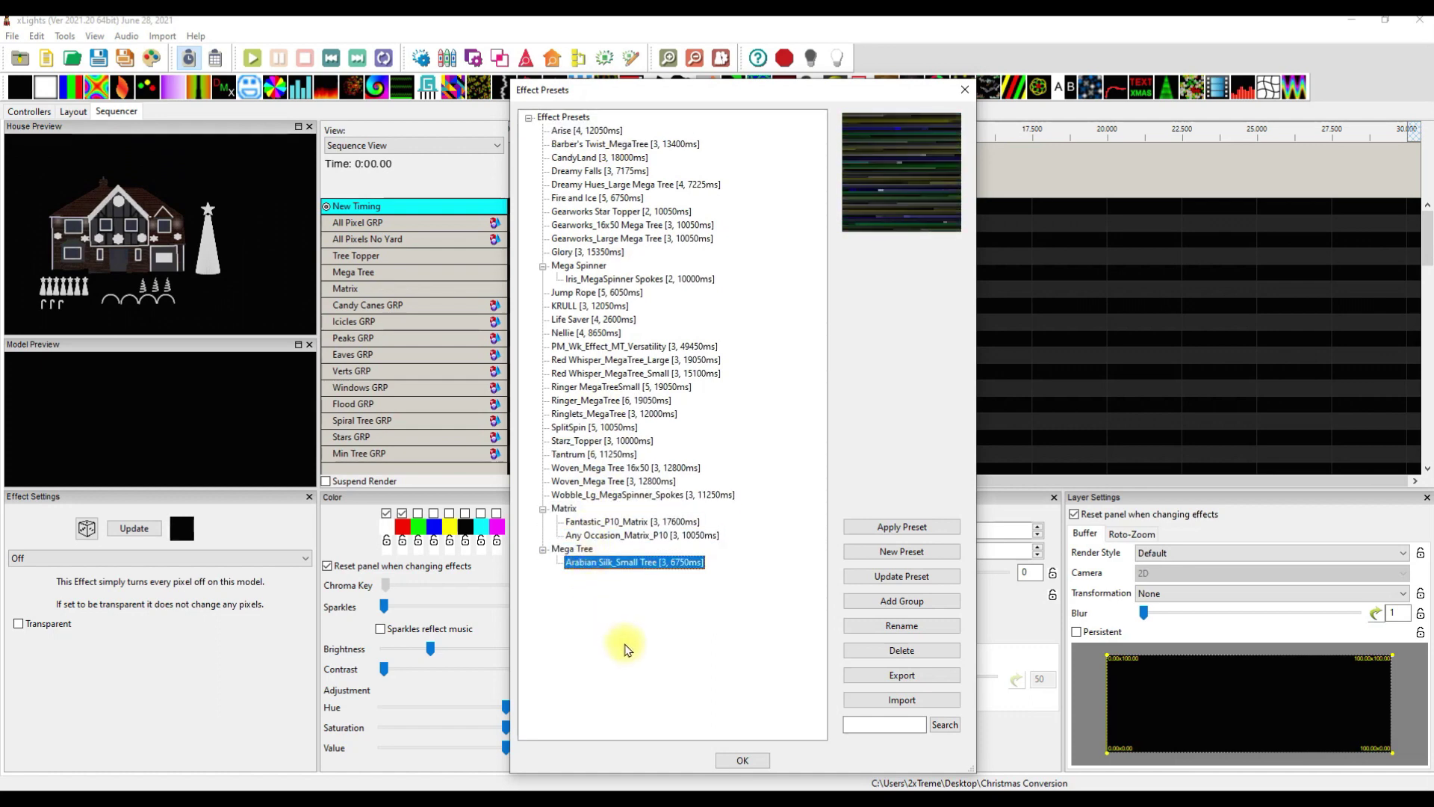
pyautogui.click(585, 321)
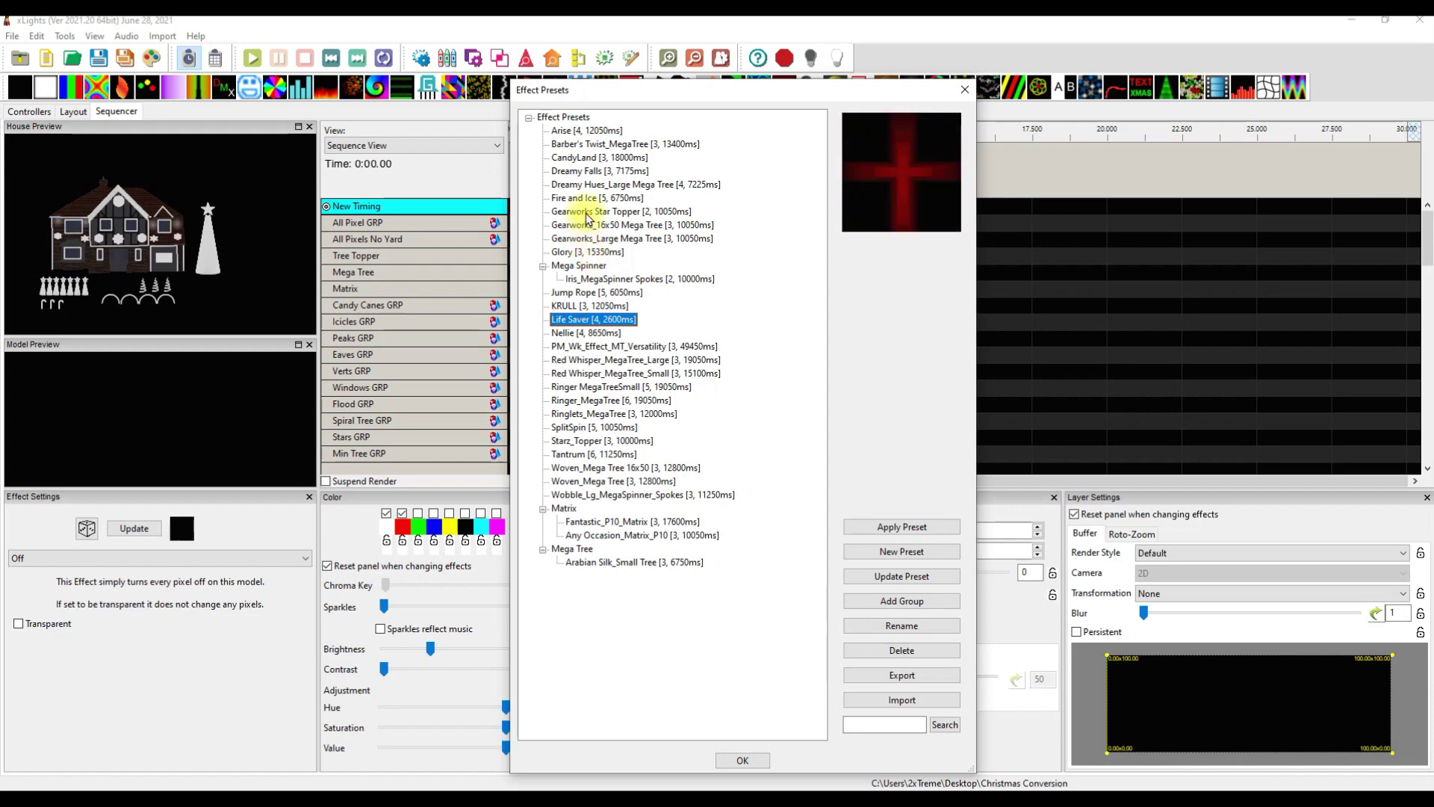
pyautogui.click(579, 159)
pyautogui.moveTo(580, 159); pyautogui.dragTo(608, 548)
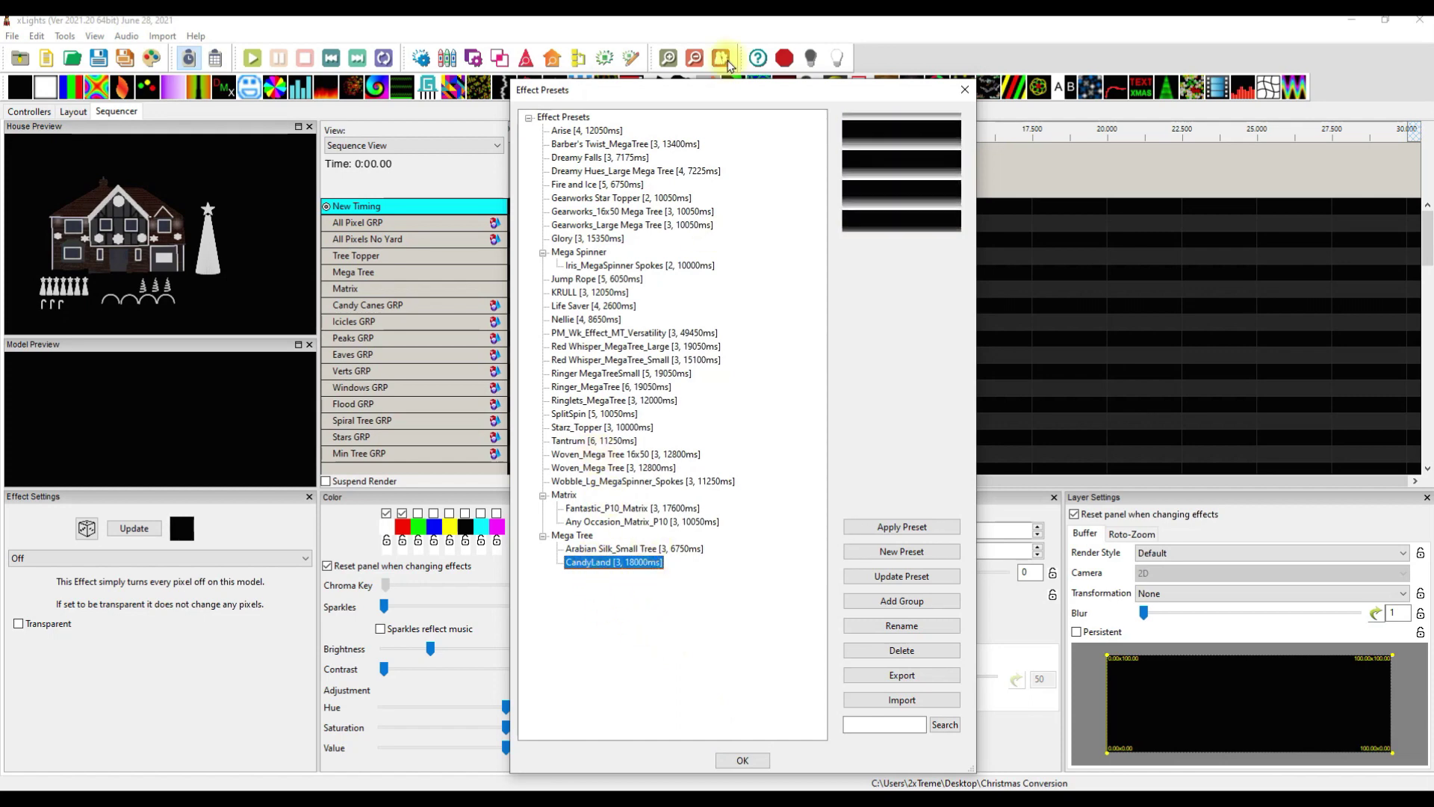
pyautogui.moveTo(710, 90); pyautogui.dragTo(1063, 97)
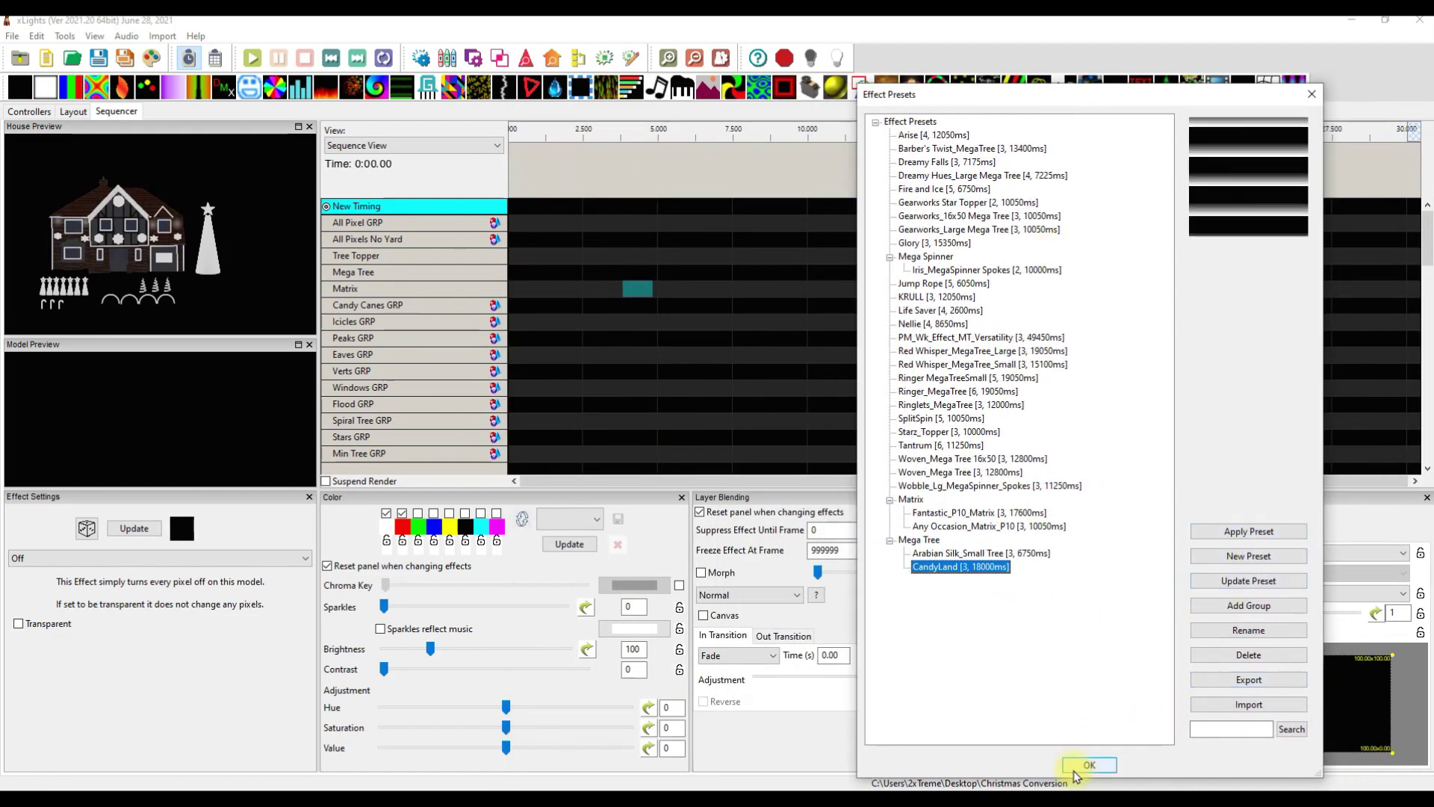
pyautogui.click(935, 446)
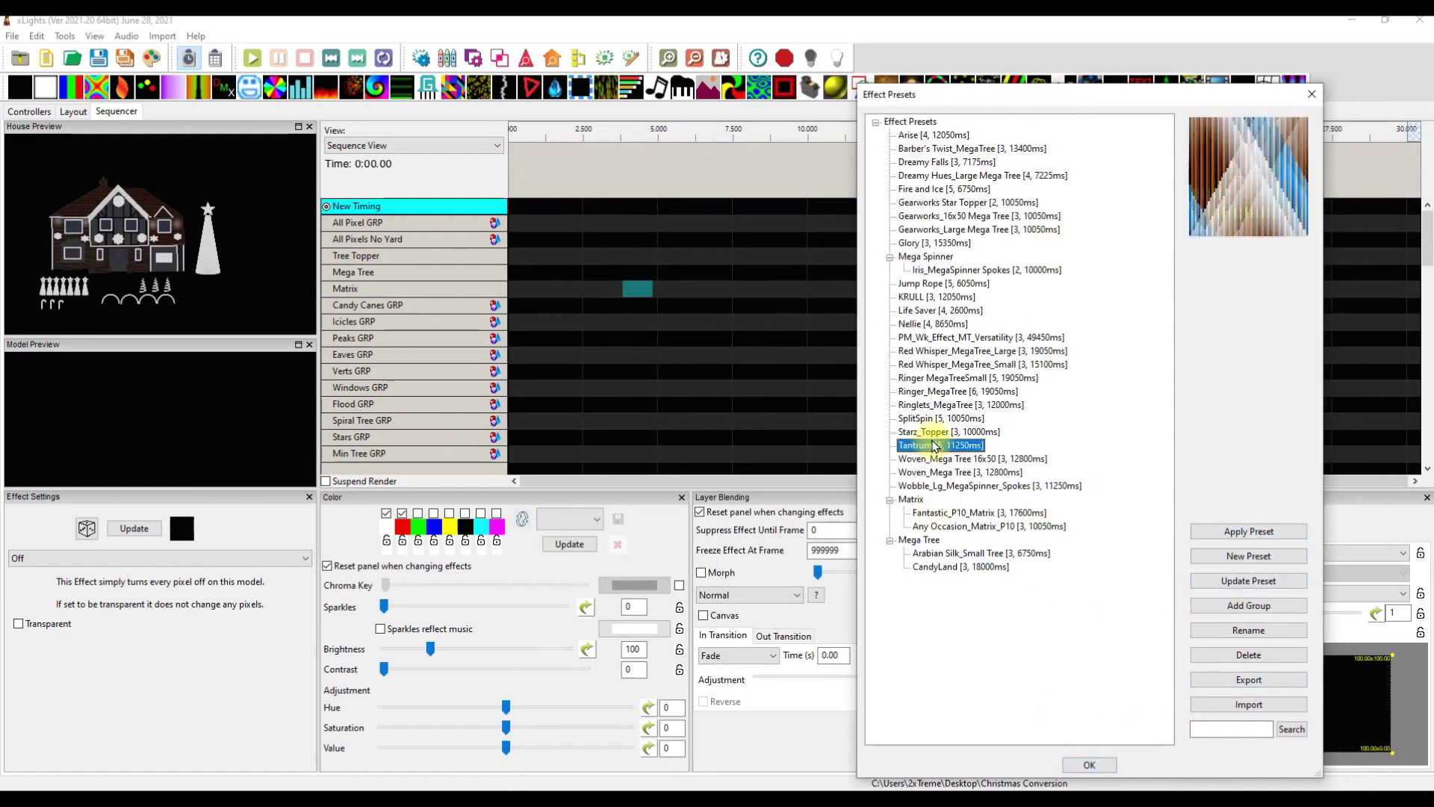
pyautogui.click(959, 569)
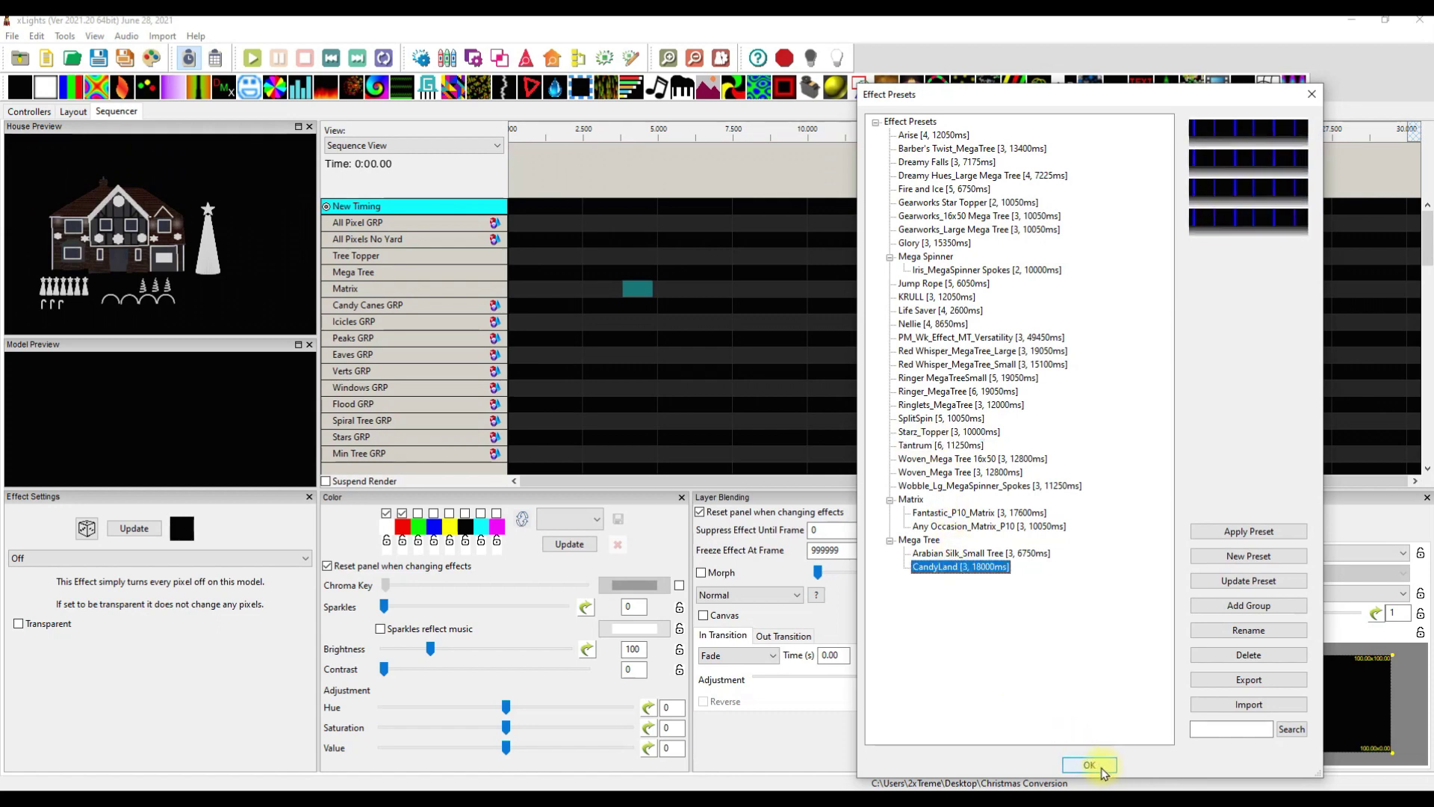
pyautogui.moveTo(1098, 101); pyautogui.dragTo(1100, 73)
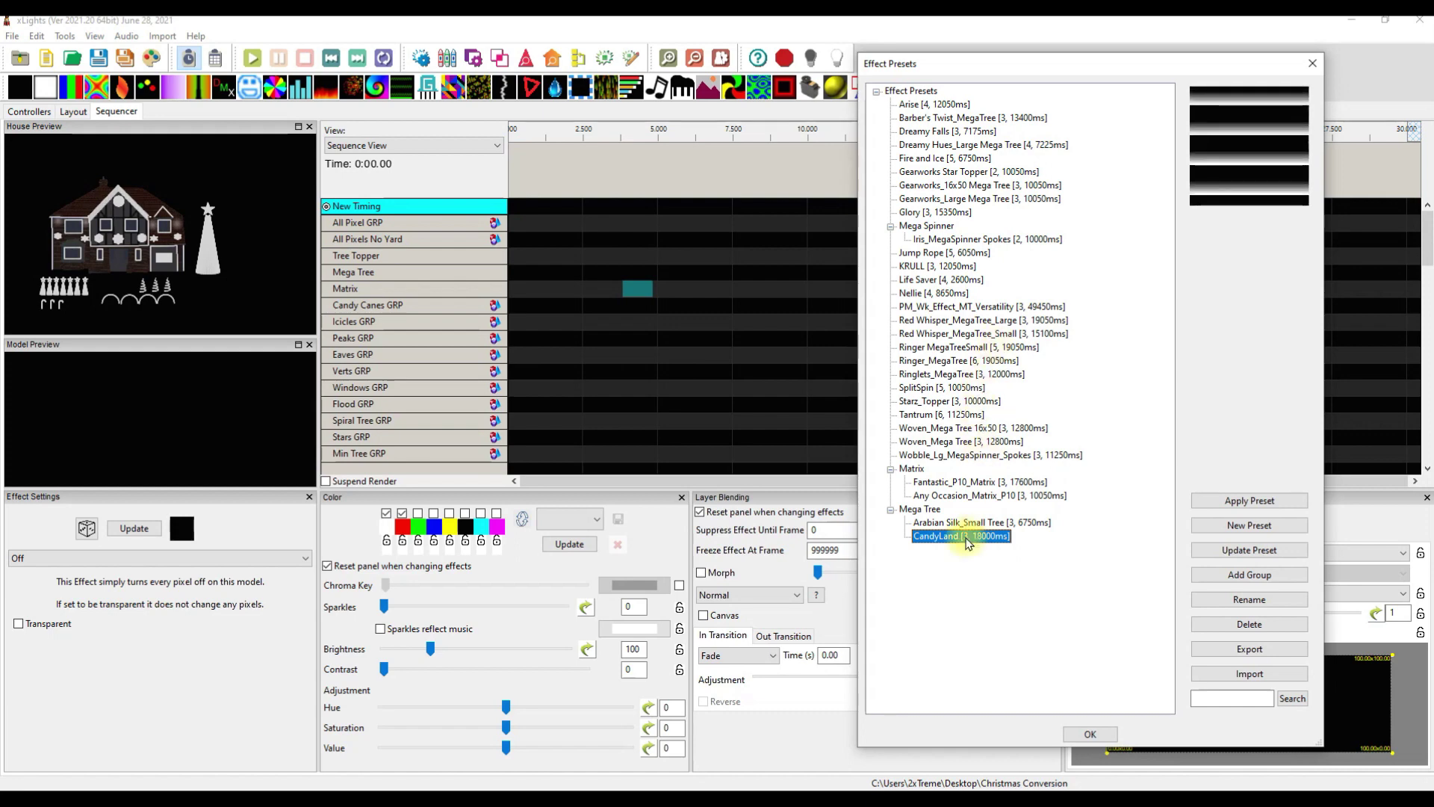
# Insert multiple layers below the Mega Tree row
pyautogui.click(430, 278)
pyautogui.rightClick(429, 278)
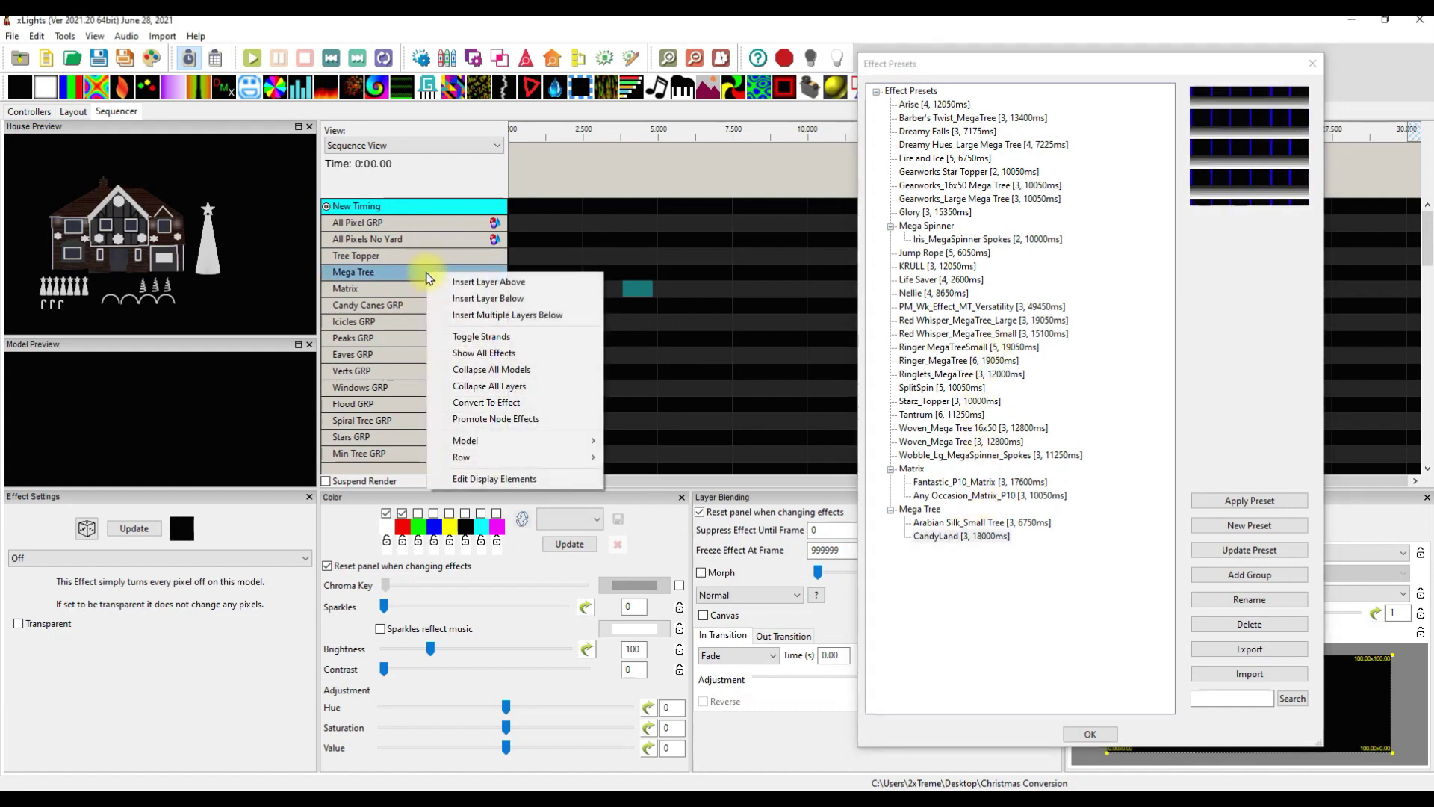
pyautogui.click(489, 315)
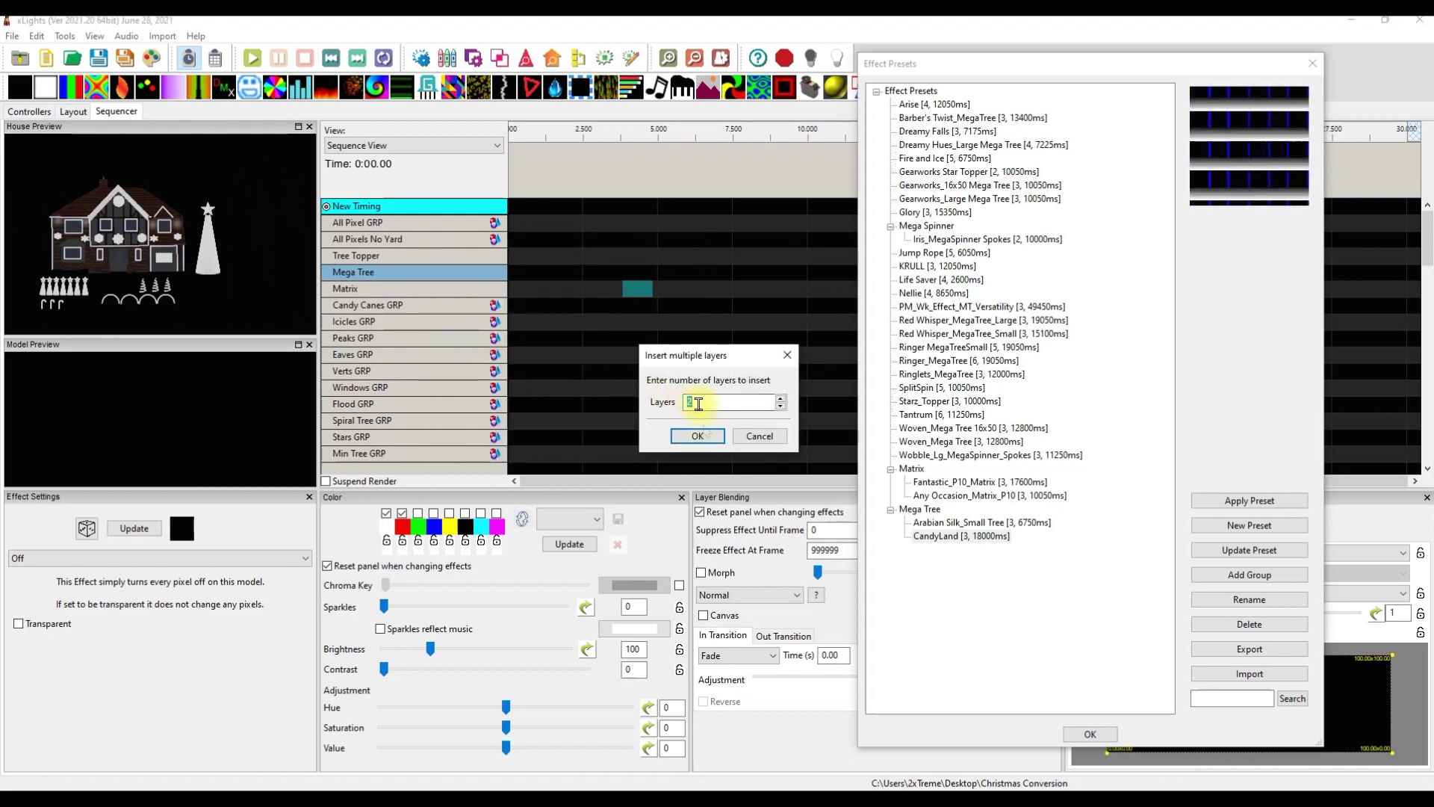
pyautogui.click(698, 441)
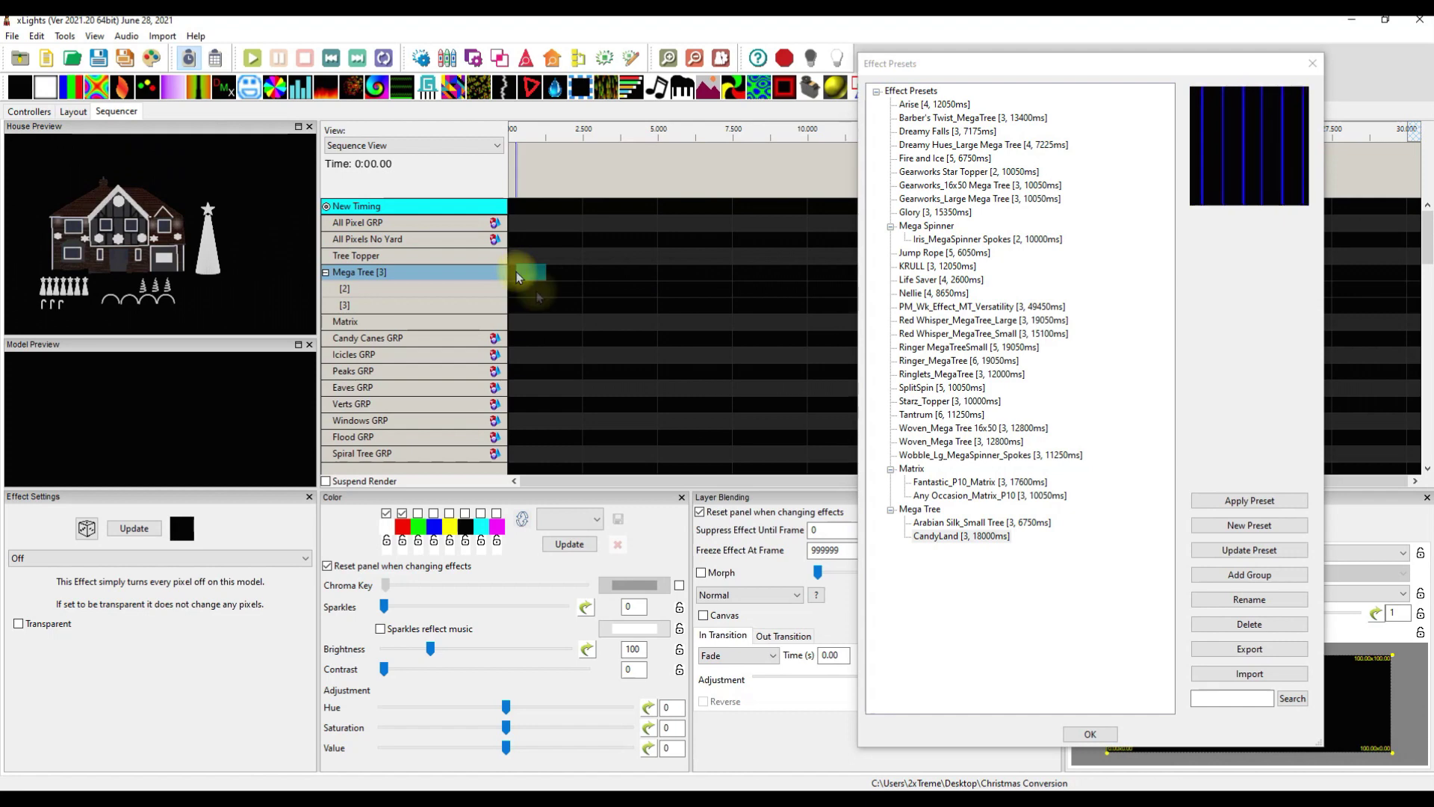
# Apply the CandyLand preset to the Mega Tree layers
pyautogui.click(939, 538)
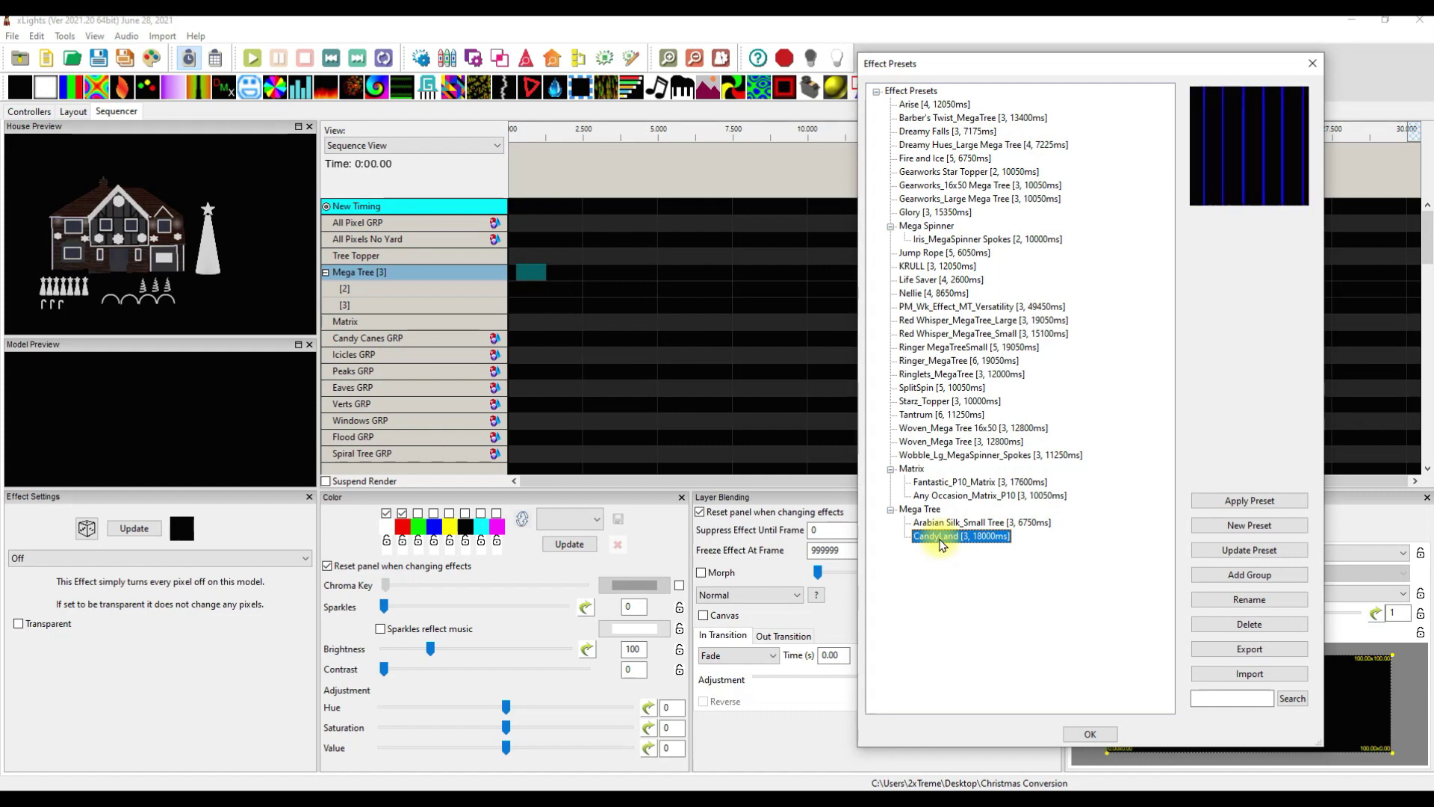
pyautogui.click(1257, 505)
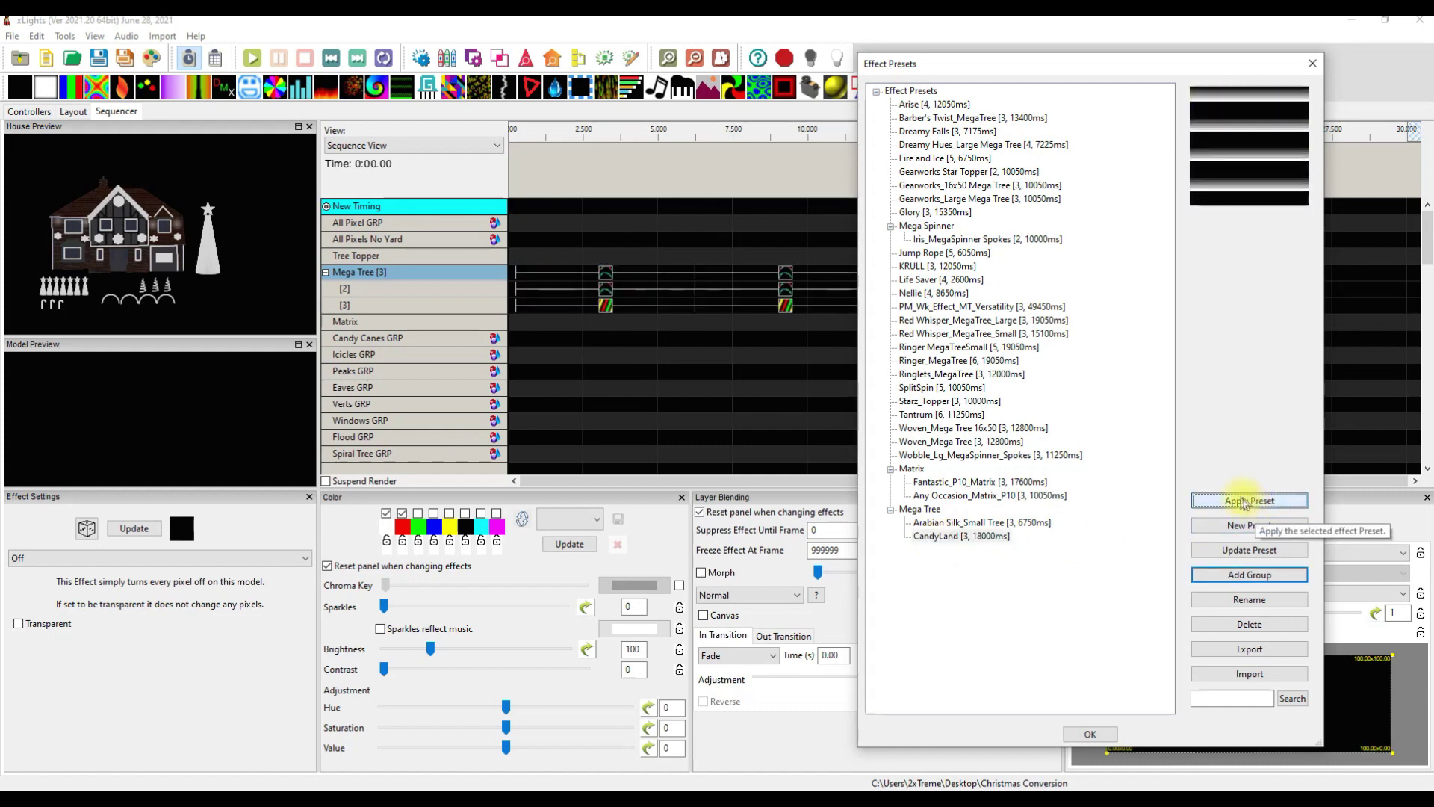
pyautogui.click(607, 280)
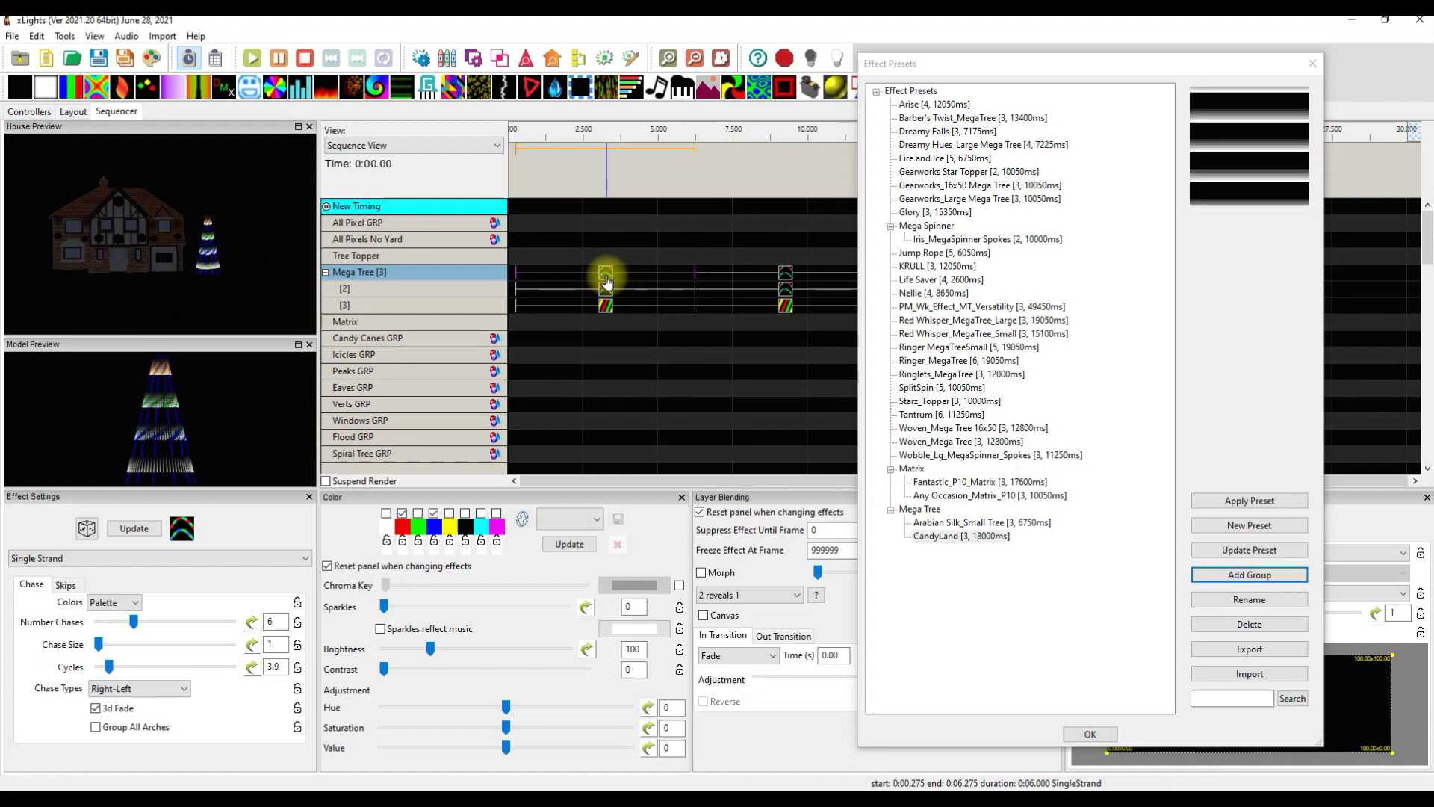
# Review the applied Mega Tree effects at about 2.5, 10 and 15 seconds
pyautogui.click(1190, 67)
pyautogui.moveTo(1106, 66); pyautogui.dragTo(1184, 359)
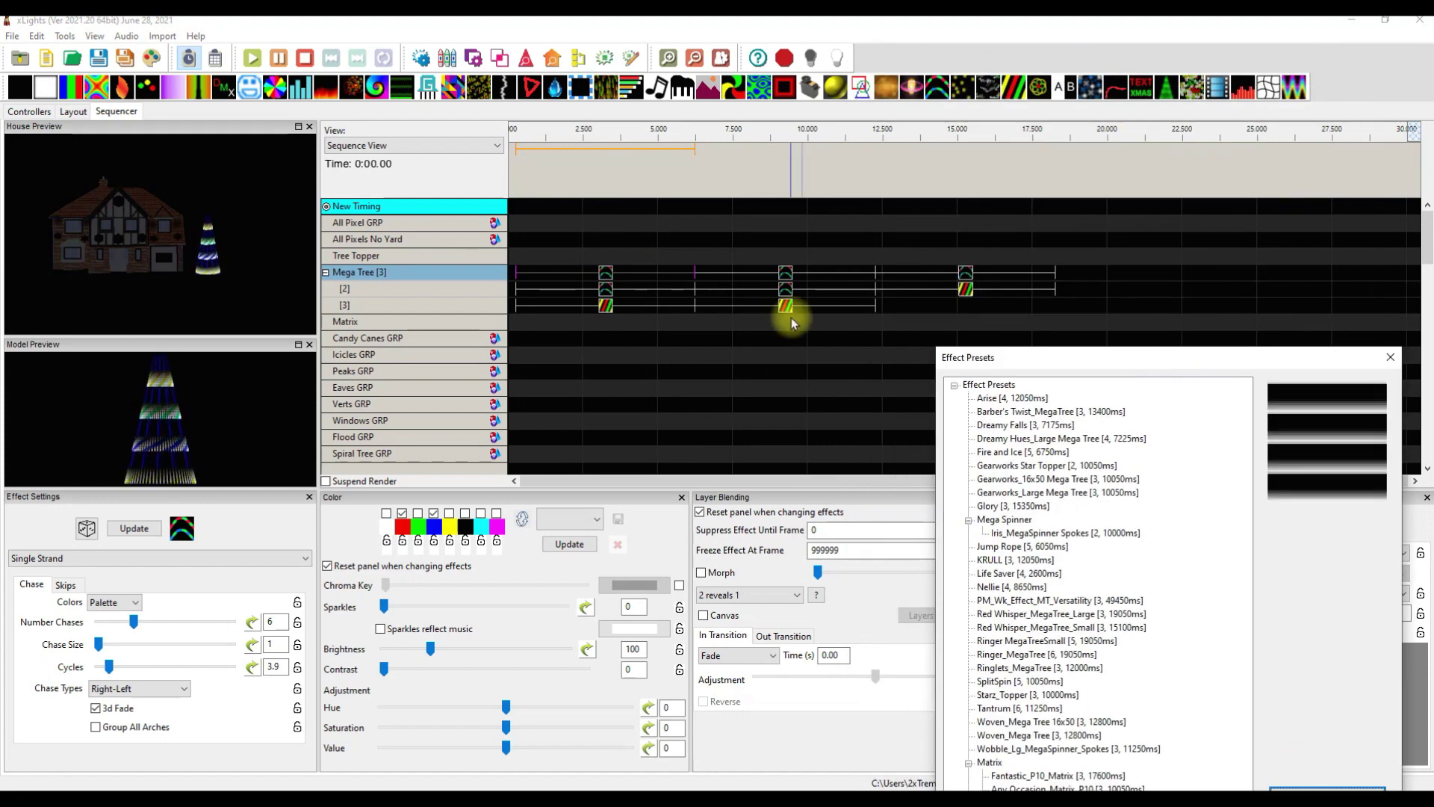
pyautogui.click(785, 273)
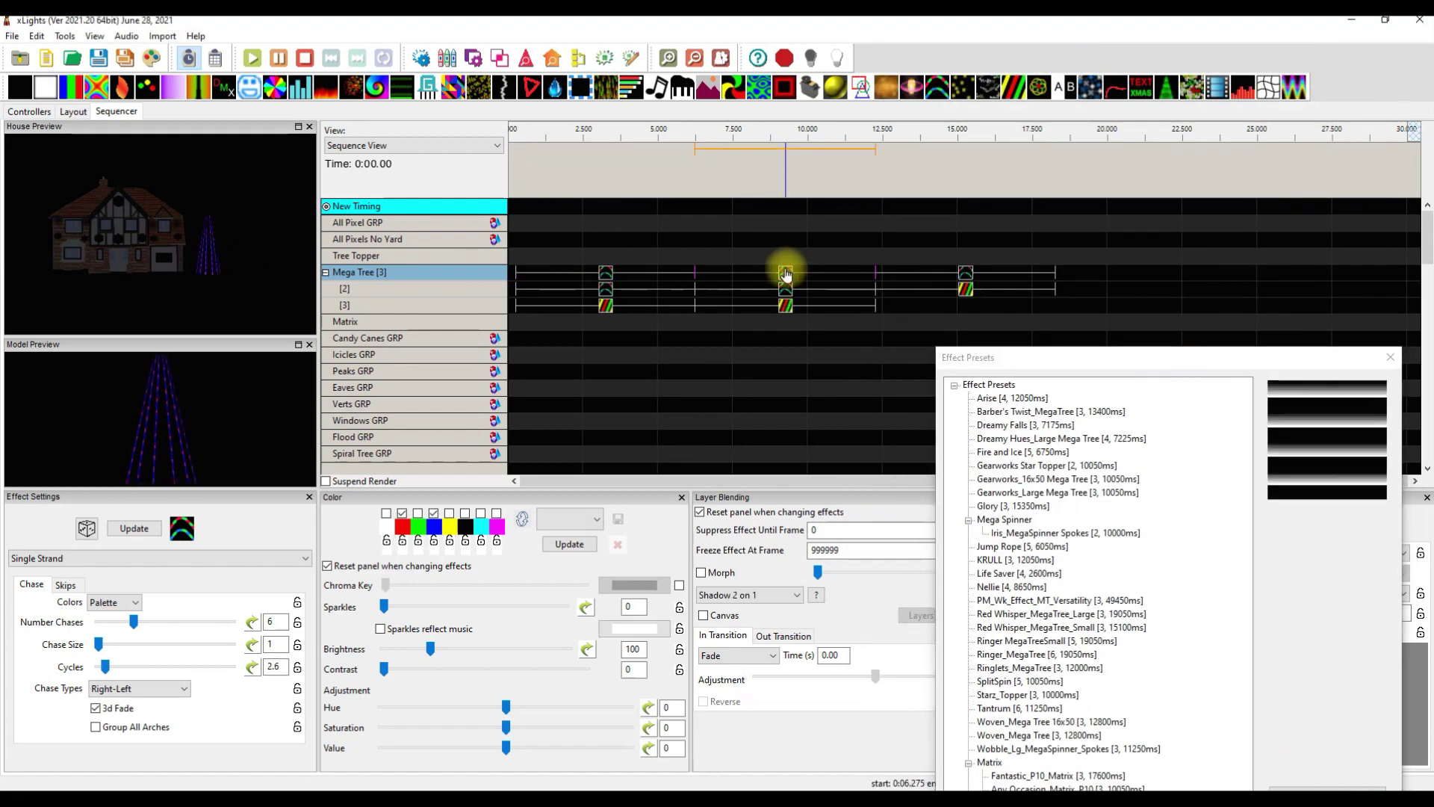
pyautogui.click(966, 274)
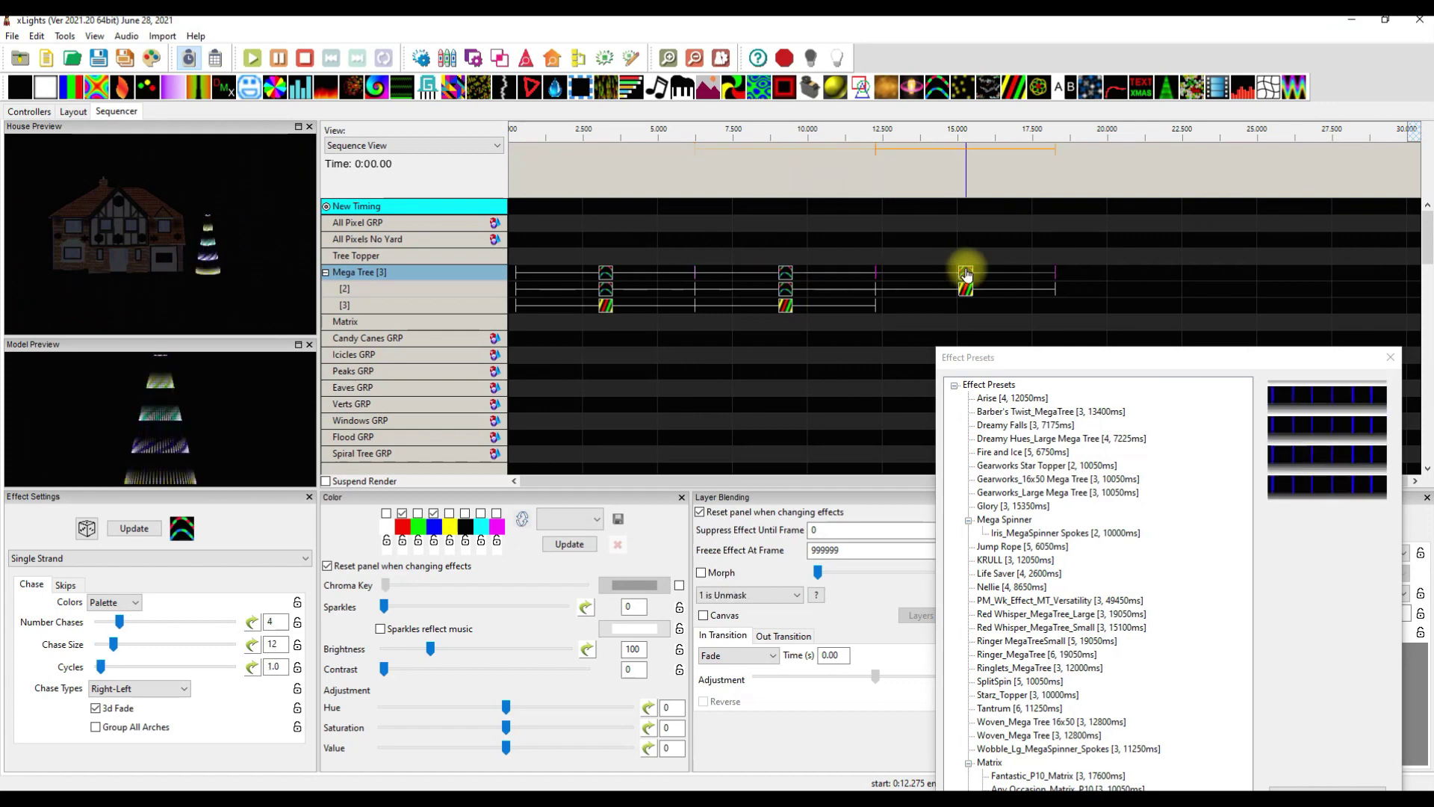
pyautogui.click(605, 274)
pyautogui.moveTo(1120, 358); pyautogui.dragTo(1117, 214)
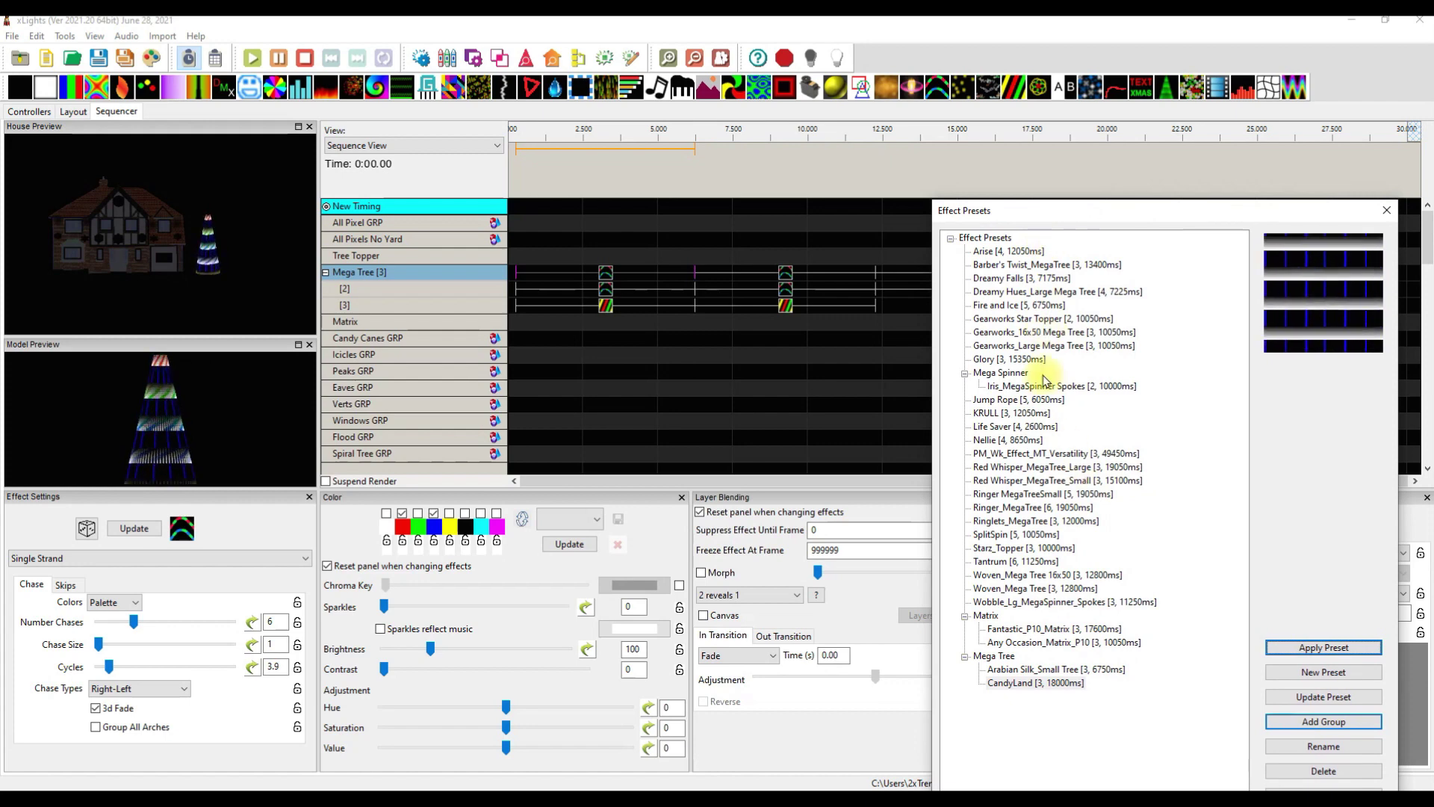
# Insert two extra layers below the Matrix row
pyautogui.moveTo(1088, 219); pyautogui.dragTo(972, 134)
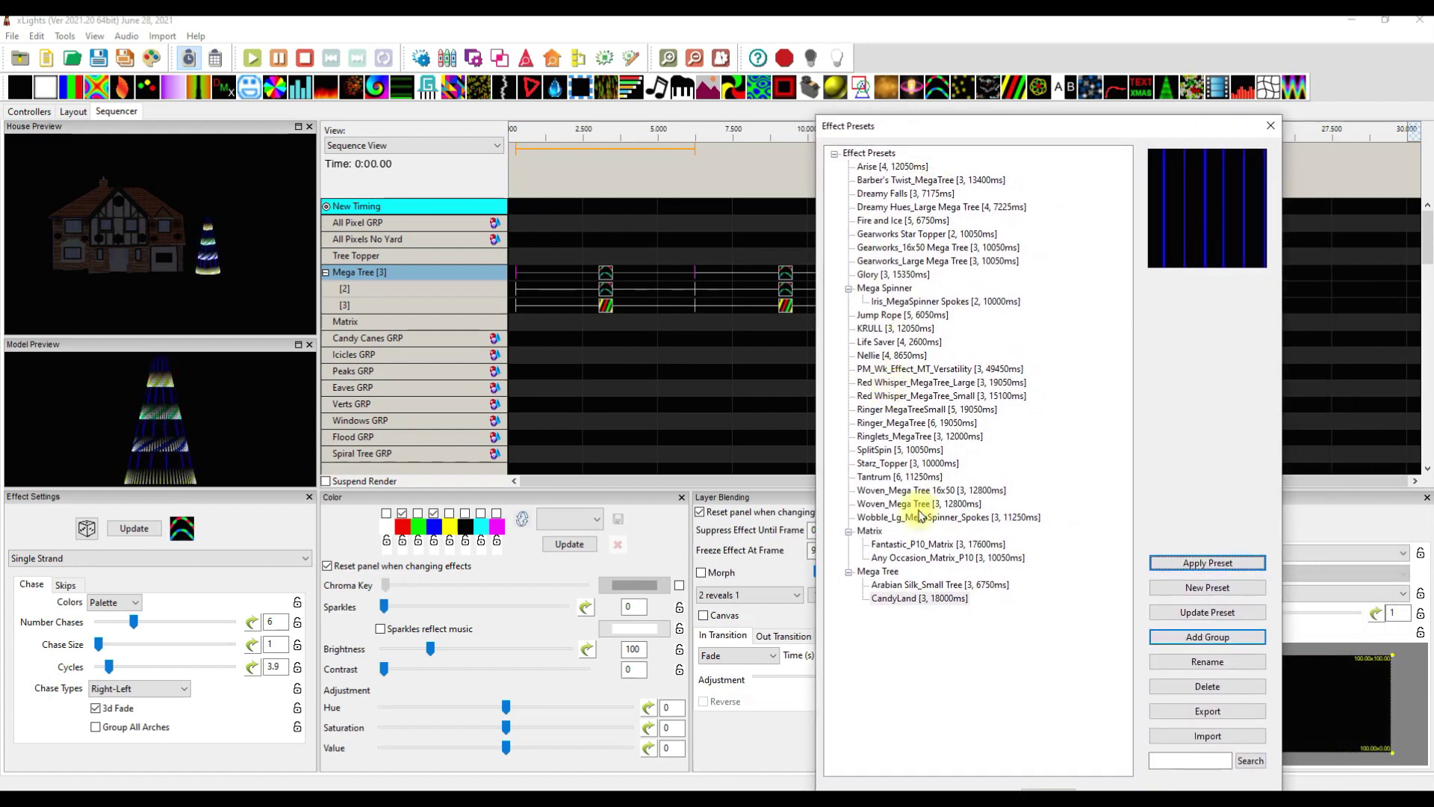
pyautogui.click(905, 545)
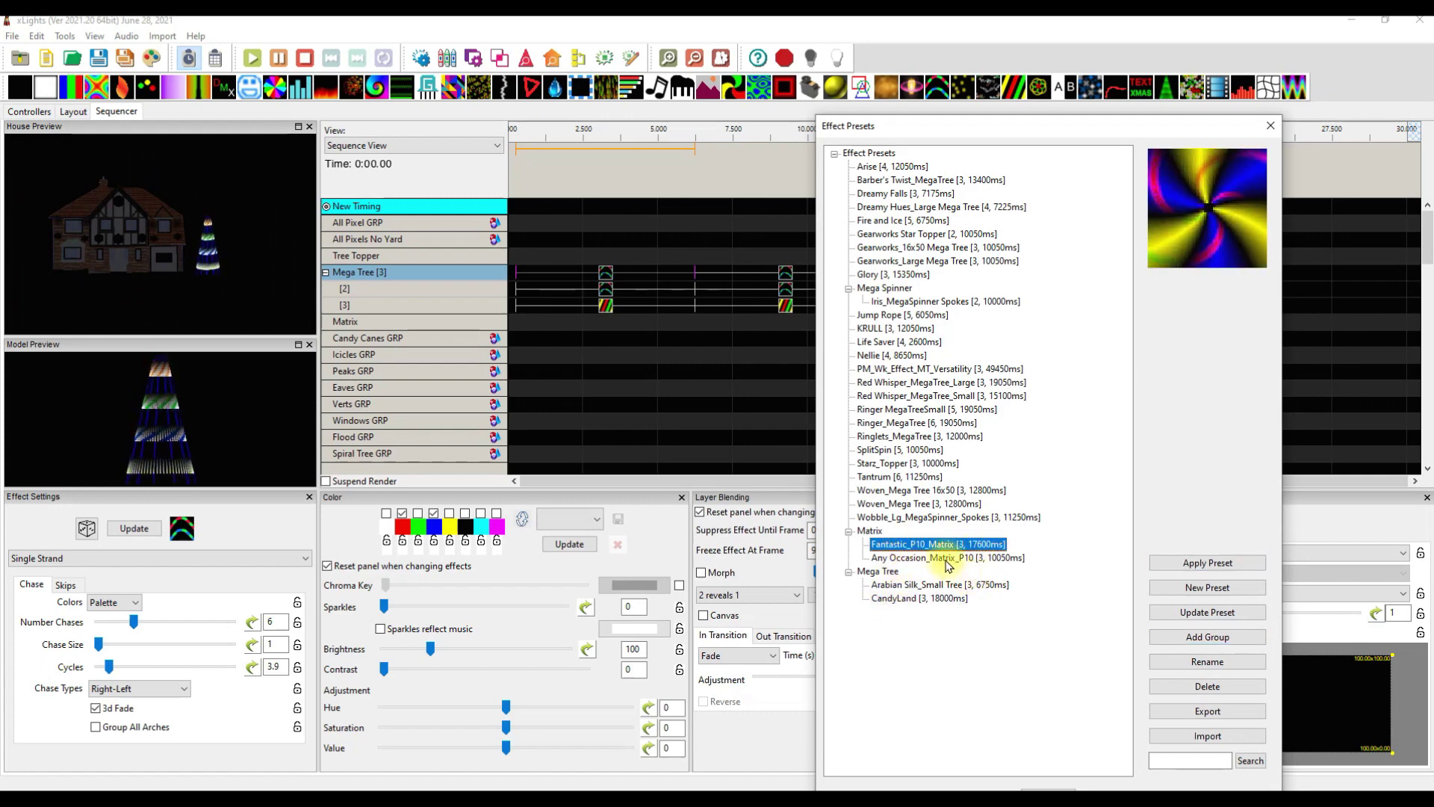
pyautogui.click(427, 321)
pyautogui.rightClick(430, 317)
pyautogui.click(482, 357)
pyautogui.click(694, 437)
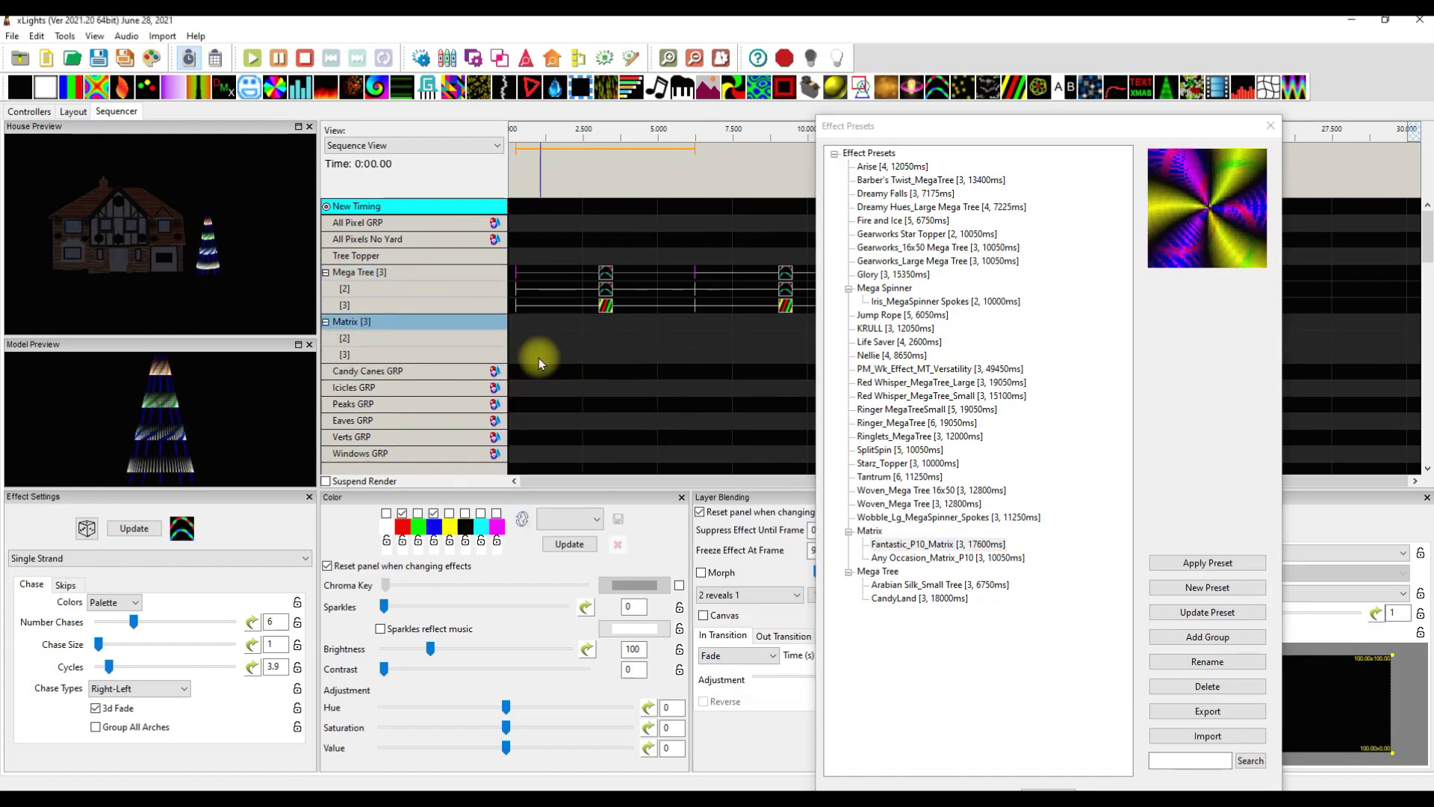
# Apply Fantastic_P10_Matrix at the Matrix row start and check the resulting effect
pyautogui.click(511, 325)
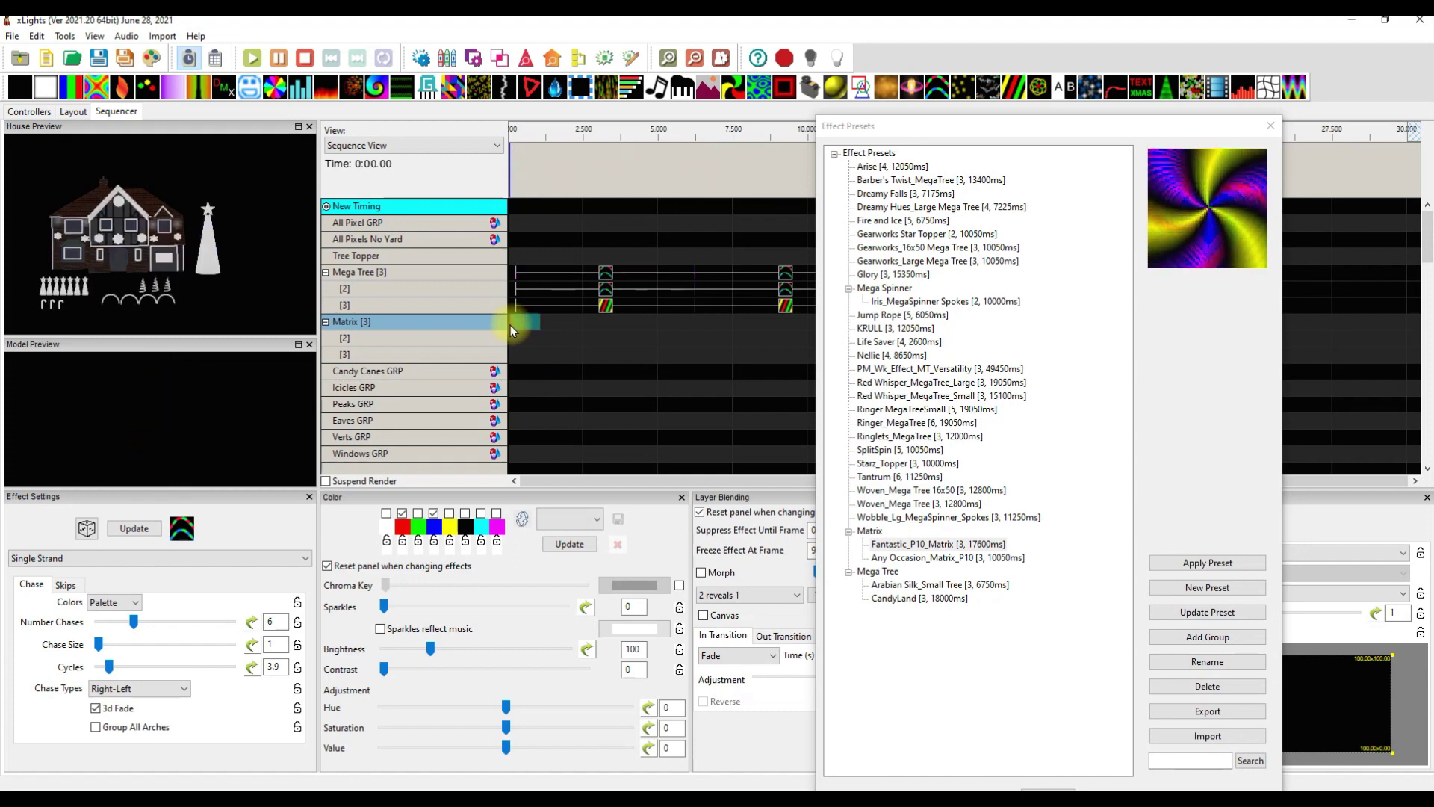
pyautogui.click(906, 545)
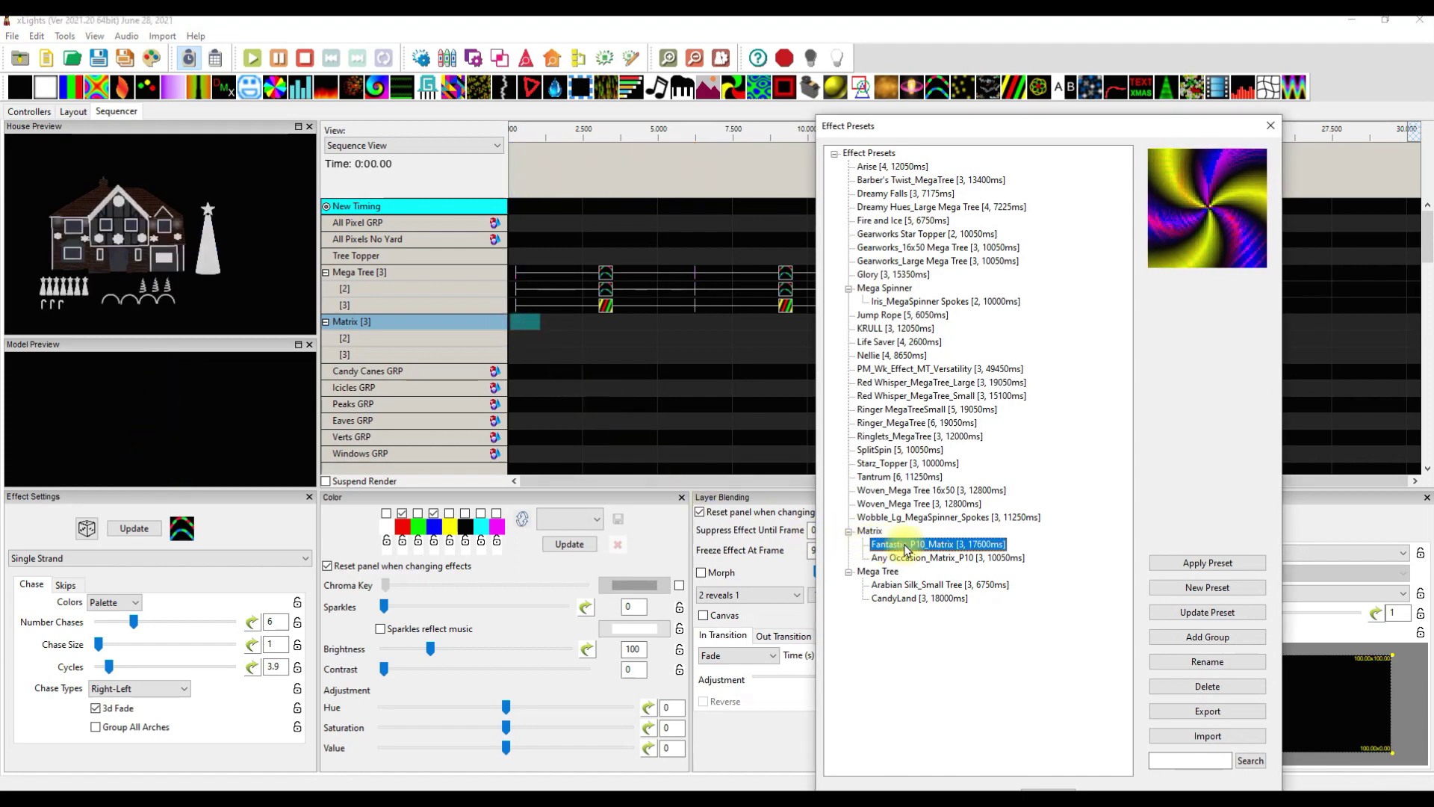
pyautogui.click(1198, 565)
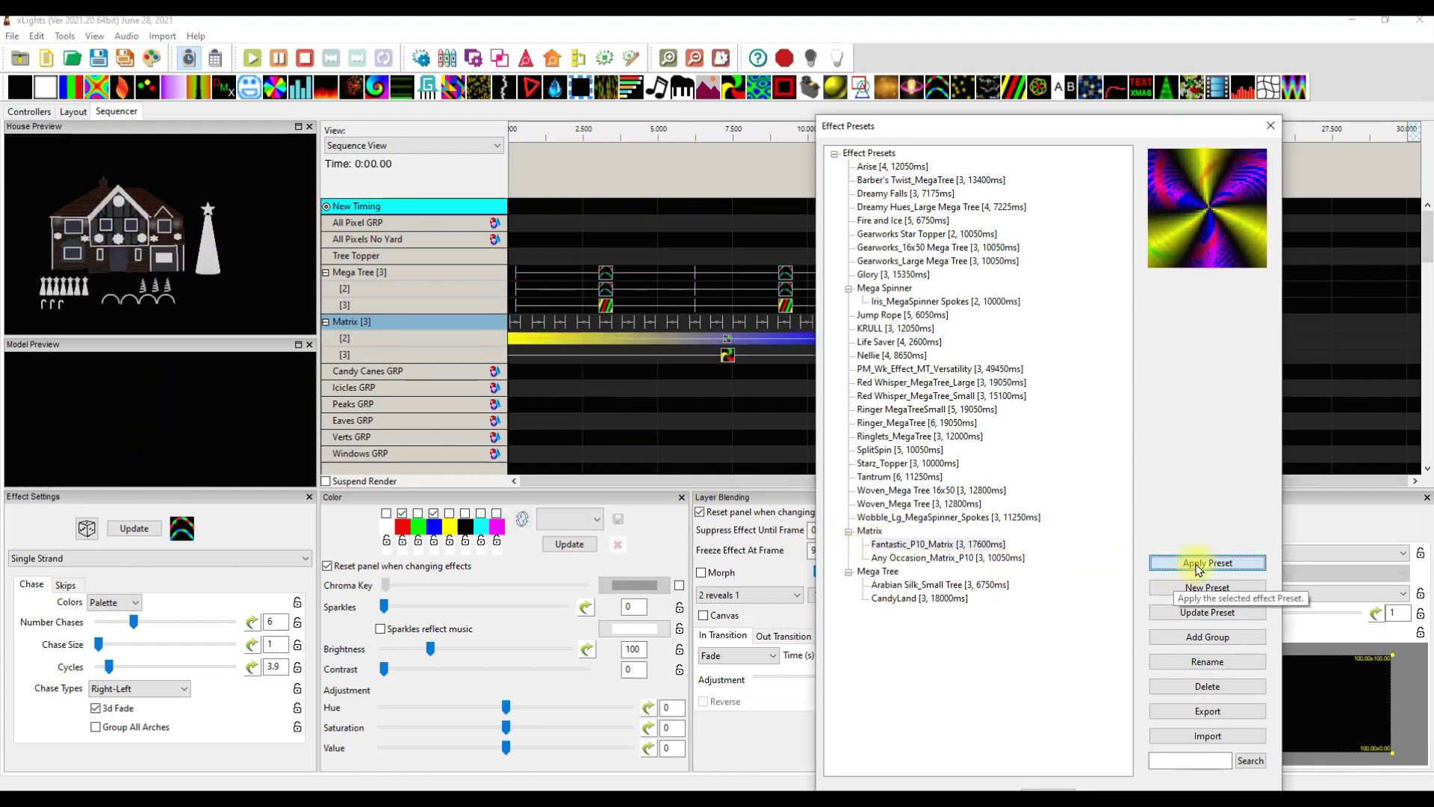
pyautogui.moveTo(993, 135); pyautogui.dragTo(1239, 181)
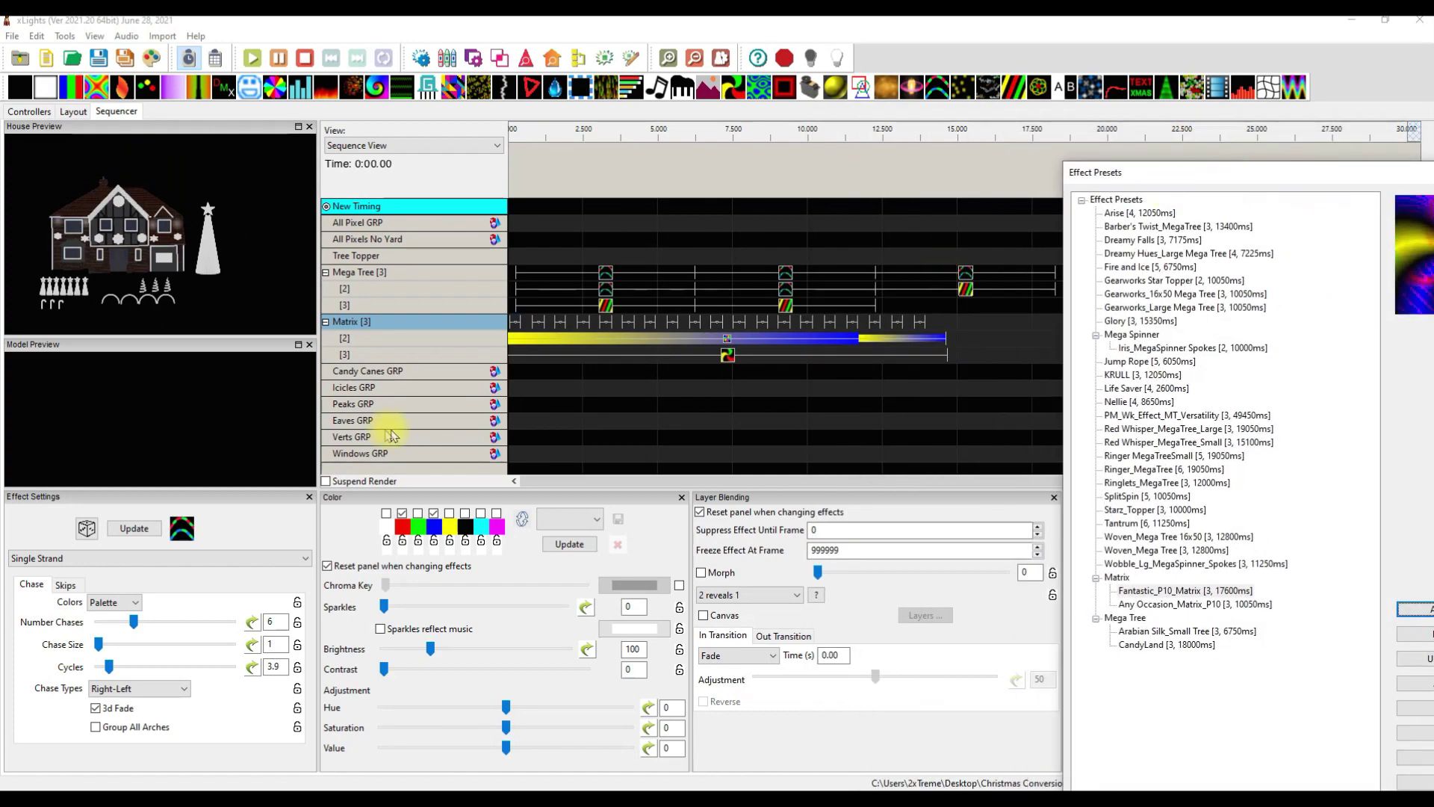
pyautogui.click(721, 338)
pyautogui.moveTo(1174, 174); pyautogui.dragTo(1028, 147)
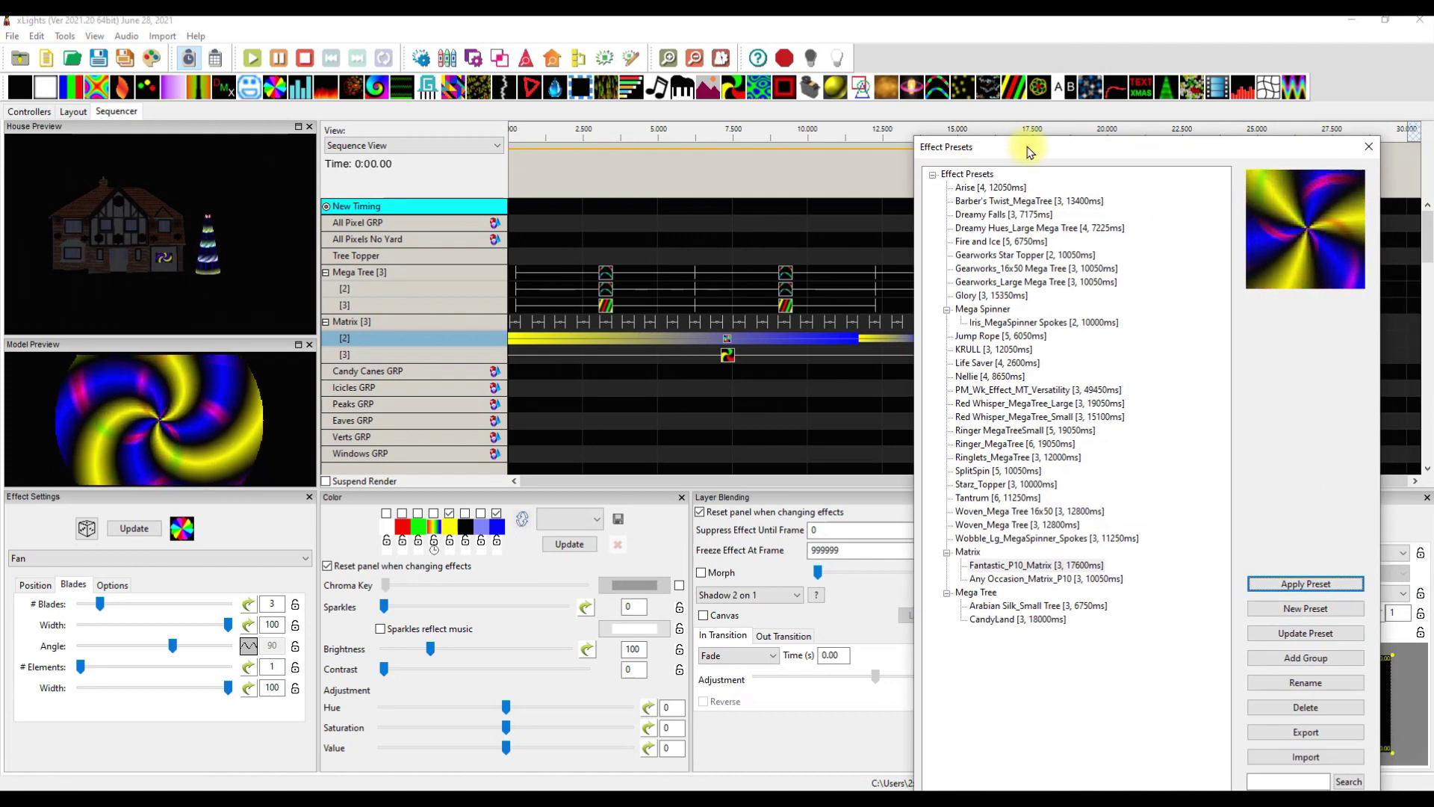
pyautogui.click(606, 273)
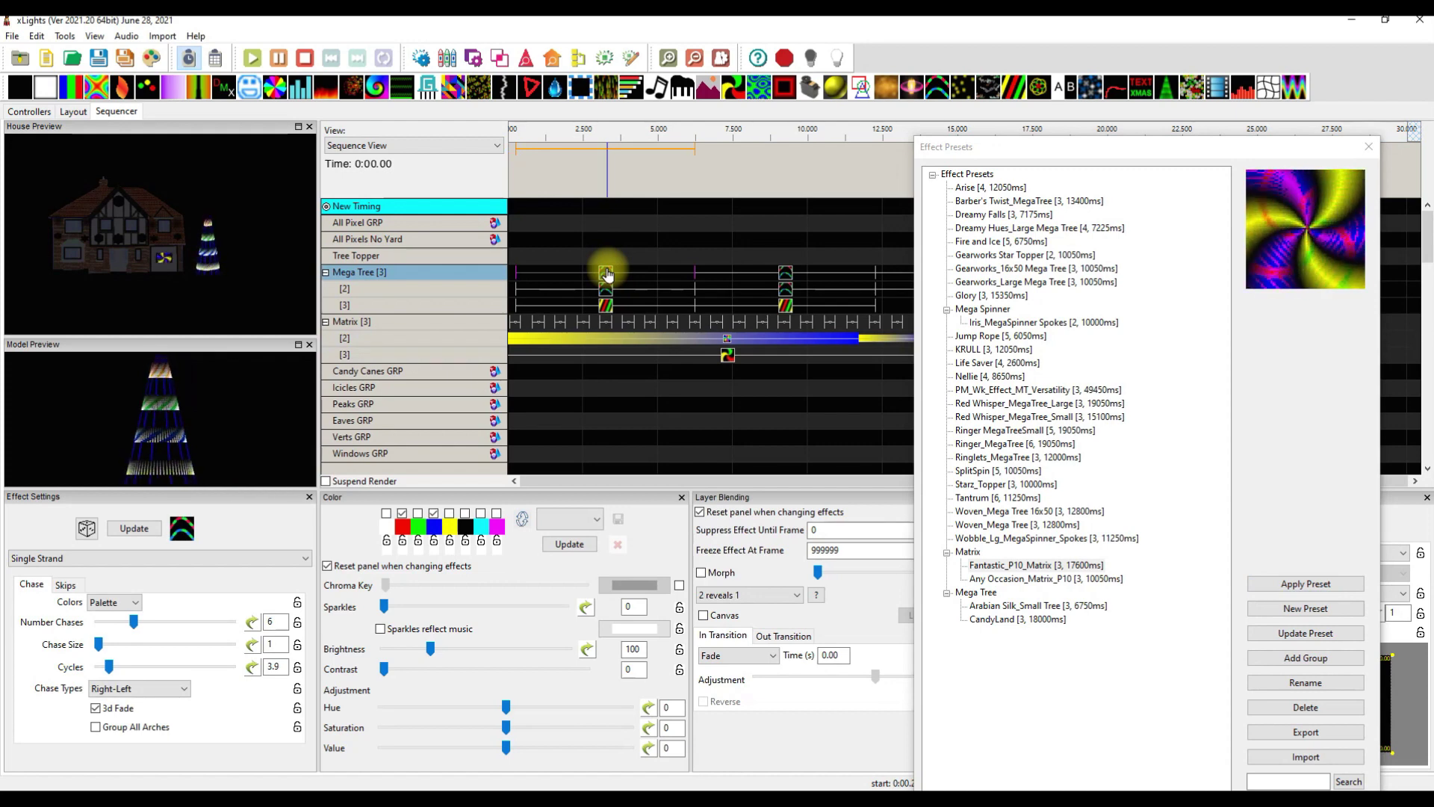
pyautogui.click(1002, 619)
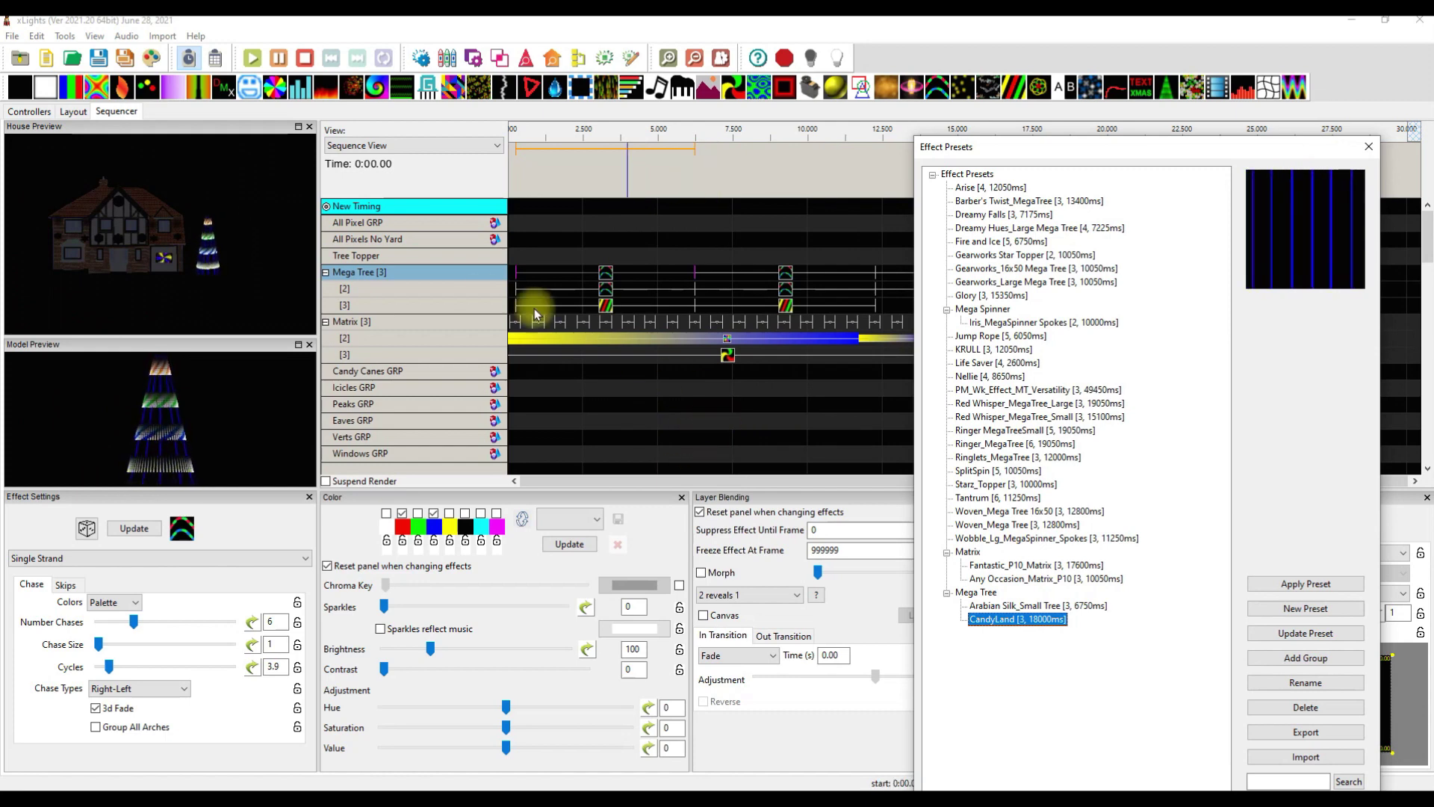
pyautogui.rightClick(439, 226)
# Add layers to All Pixel GRP, apply the Glory preset, then delete its effects
pyautogui.click(537, 265)
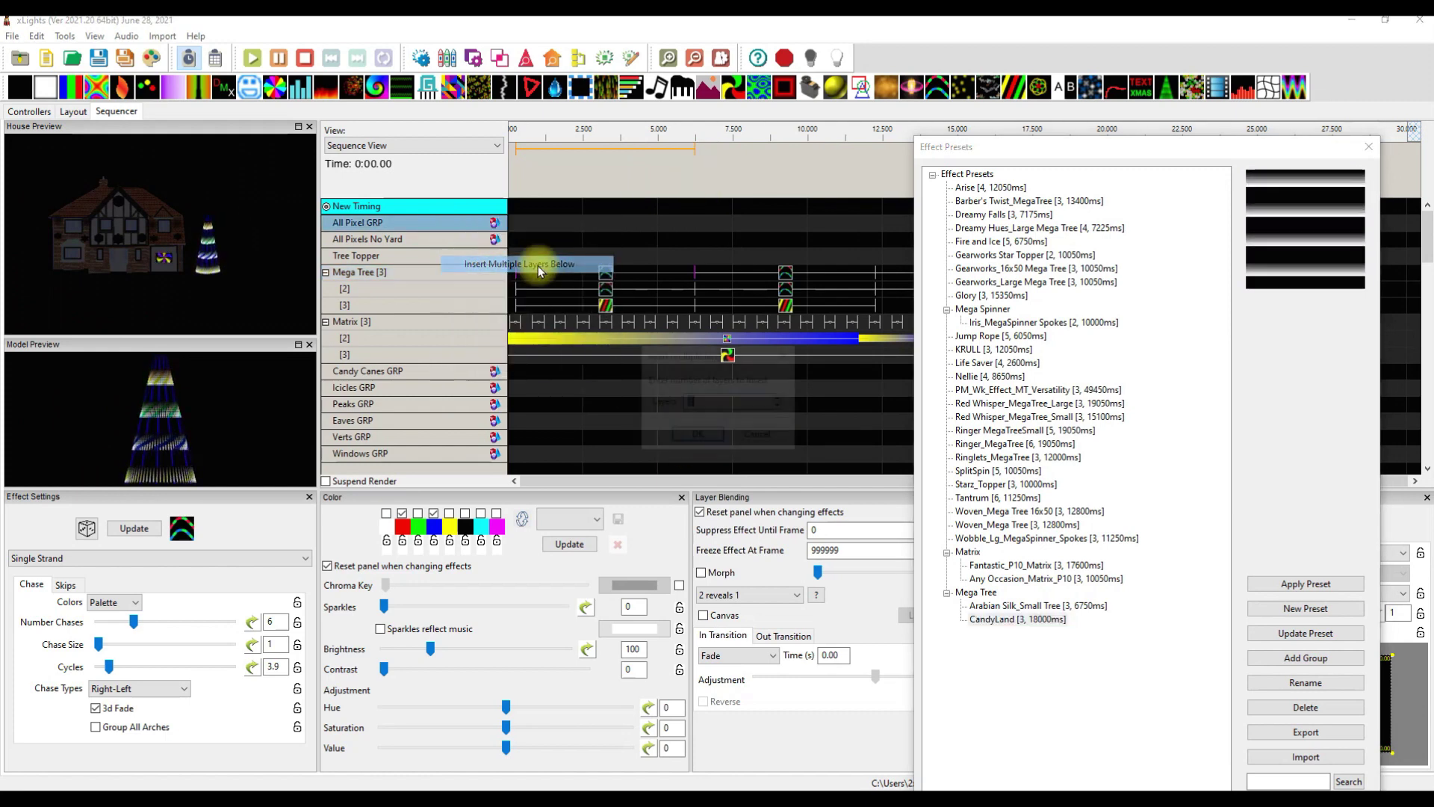
pyautogui.click(705, 437)
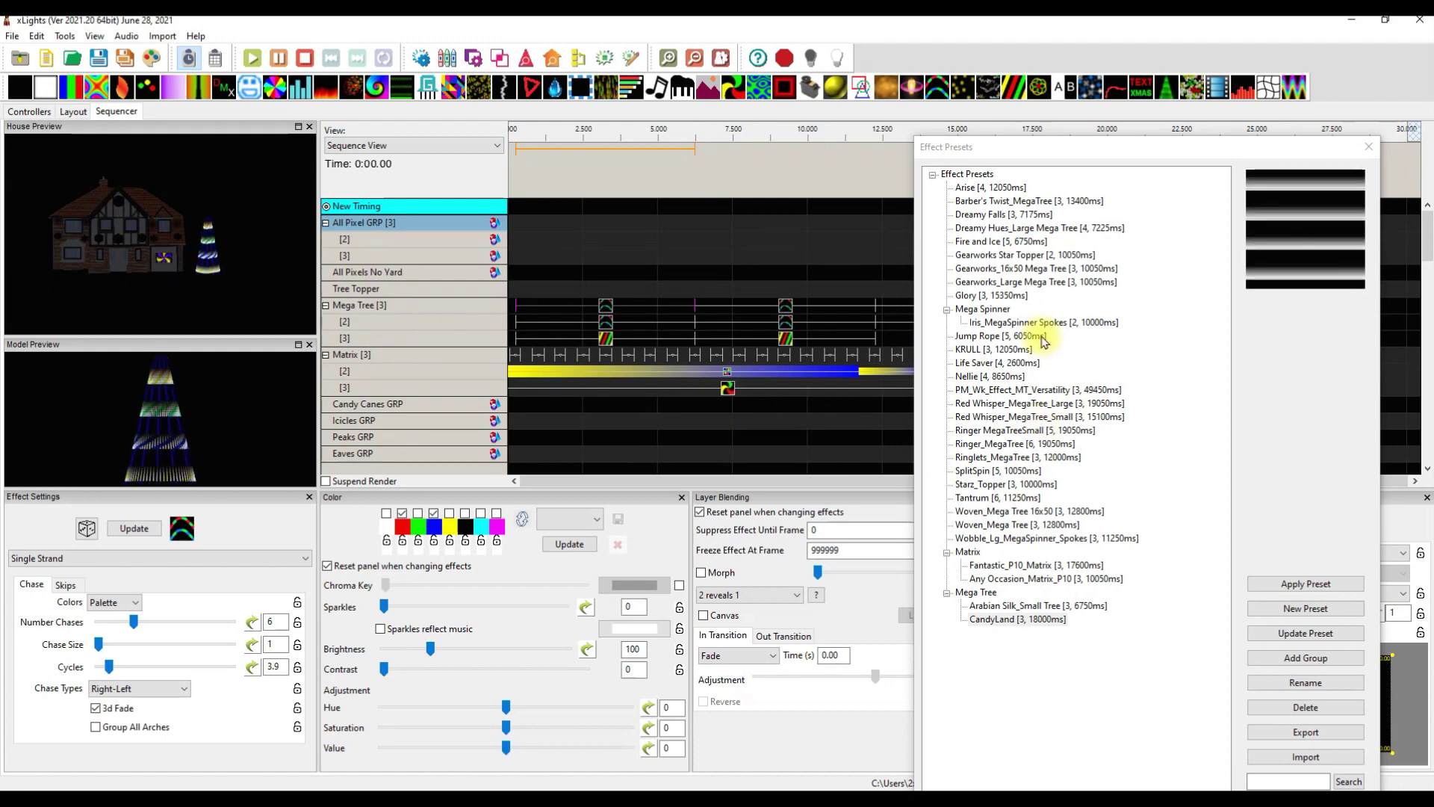
pyautogui.click(971, 297)
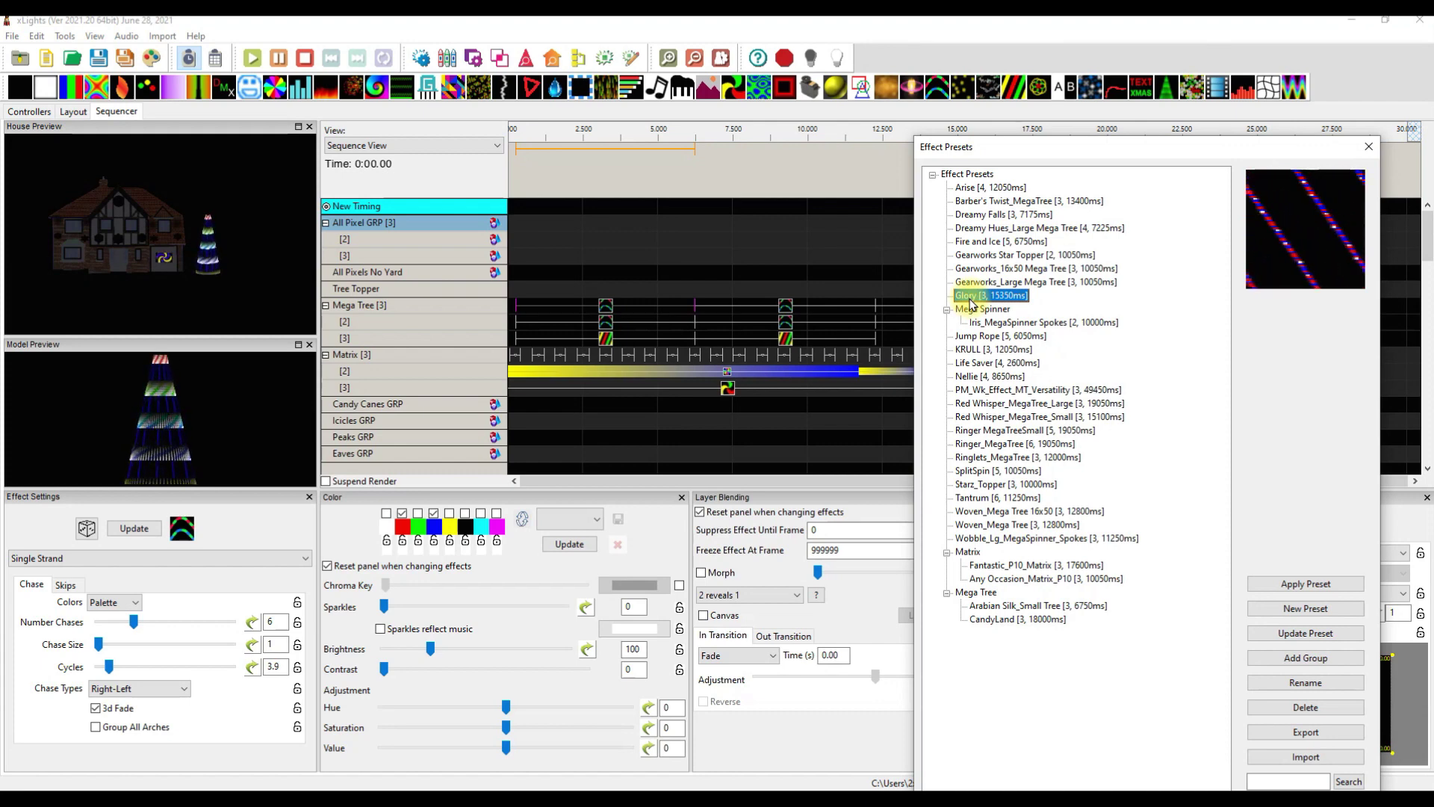
pyautogui.click(527, 218)
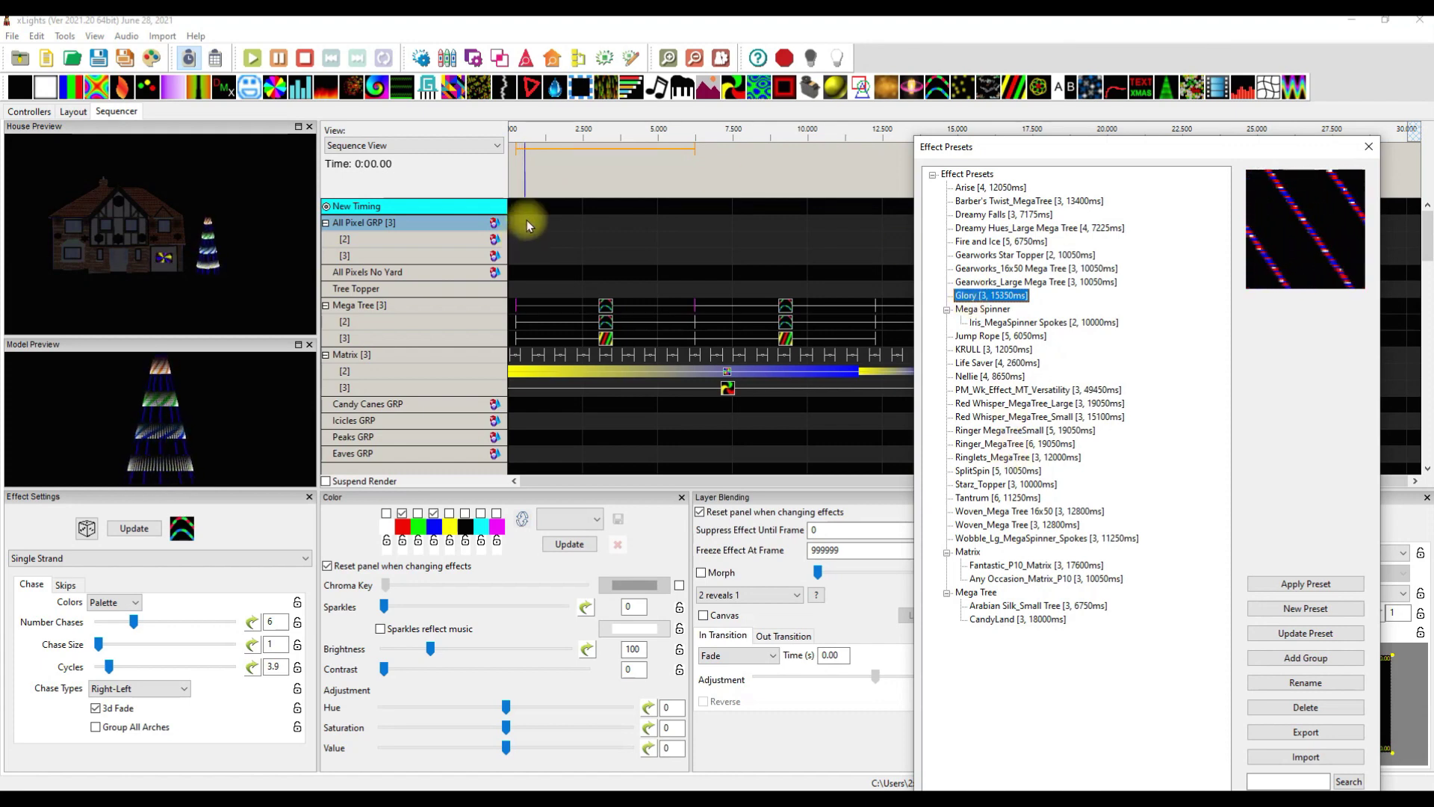
pyautogui.click(1305, 583)
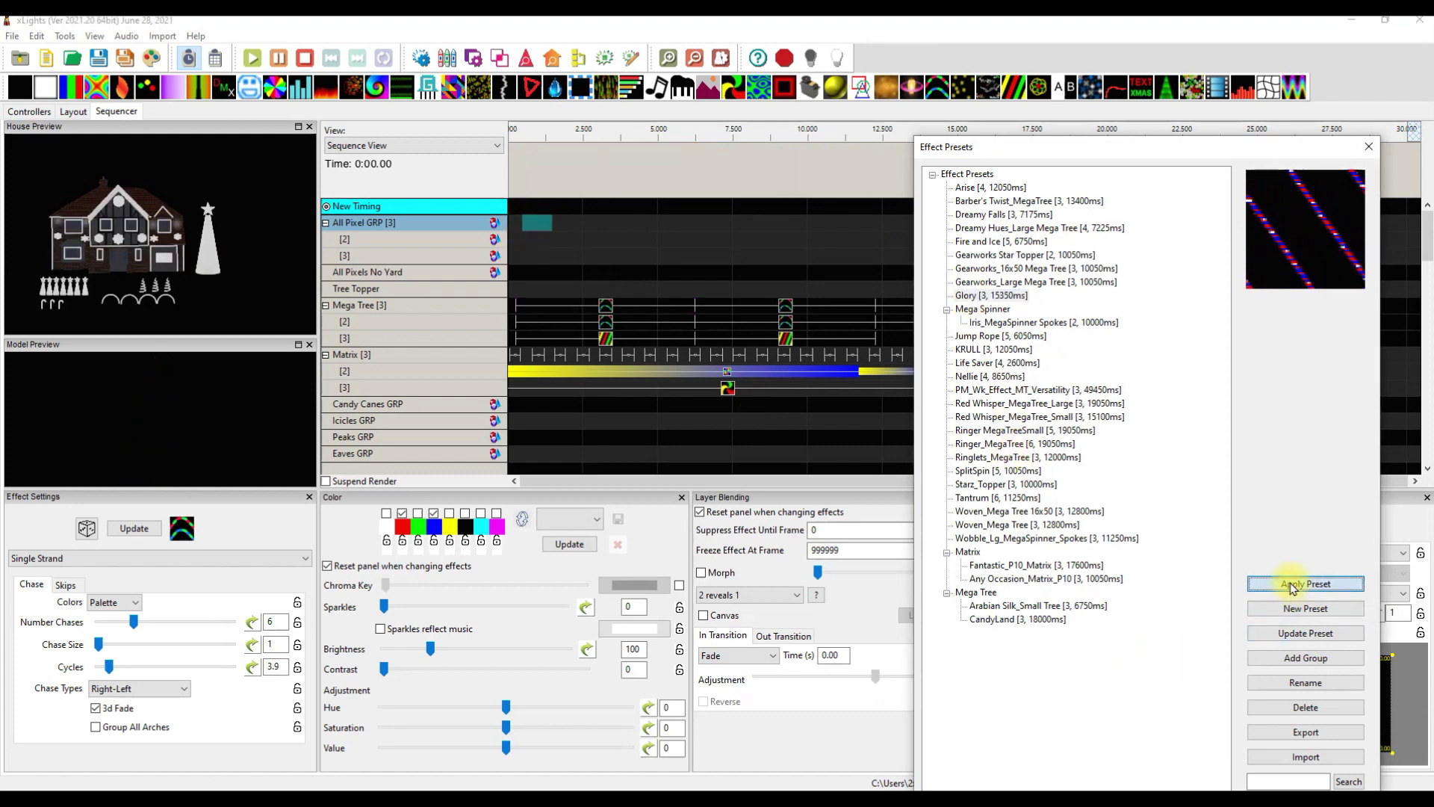
pyautogui.click(747, 228)
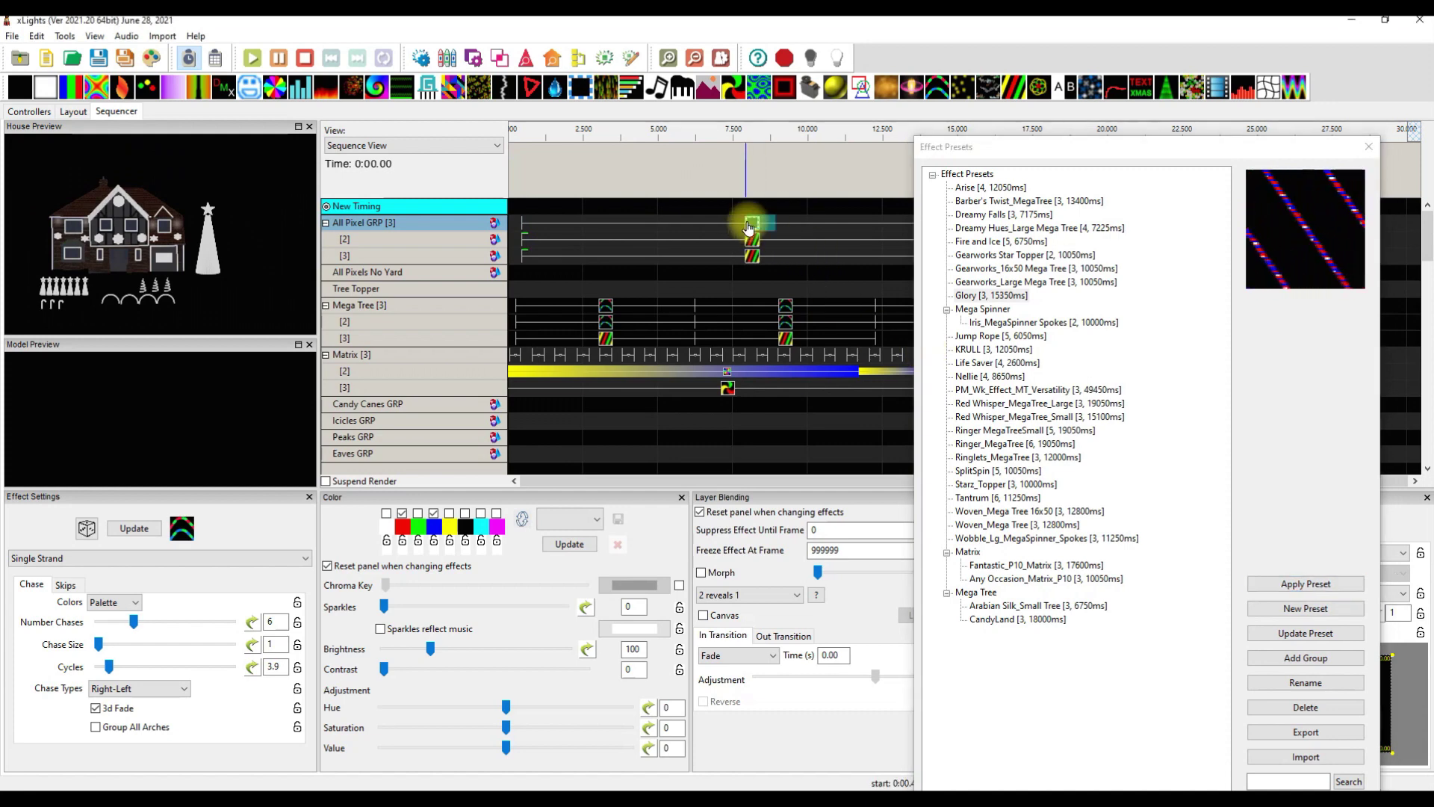
pyautogui.click(749, 224)
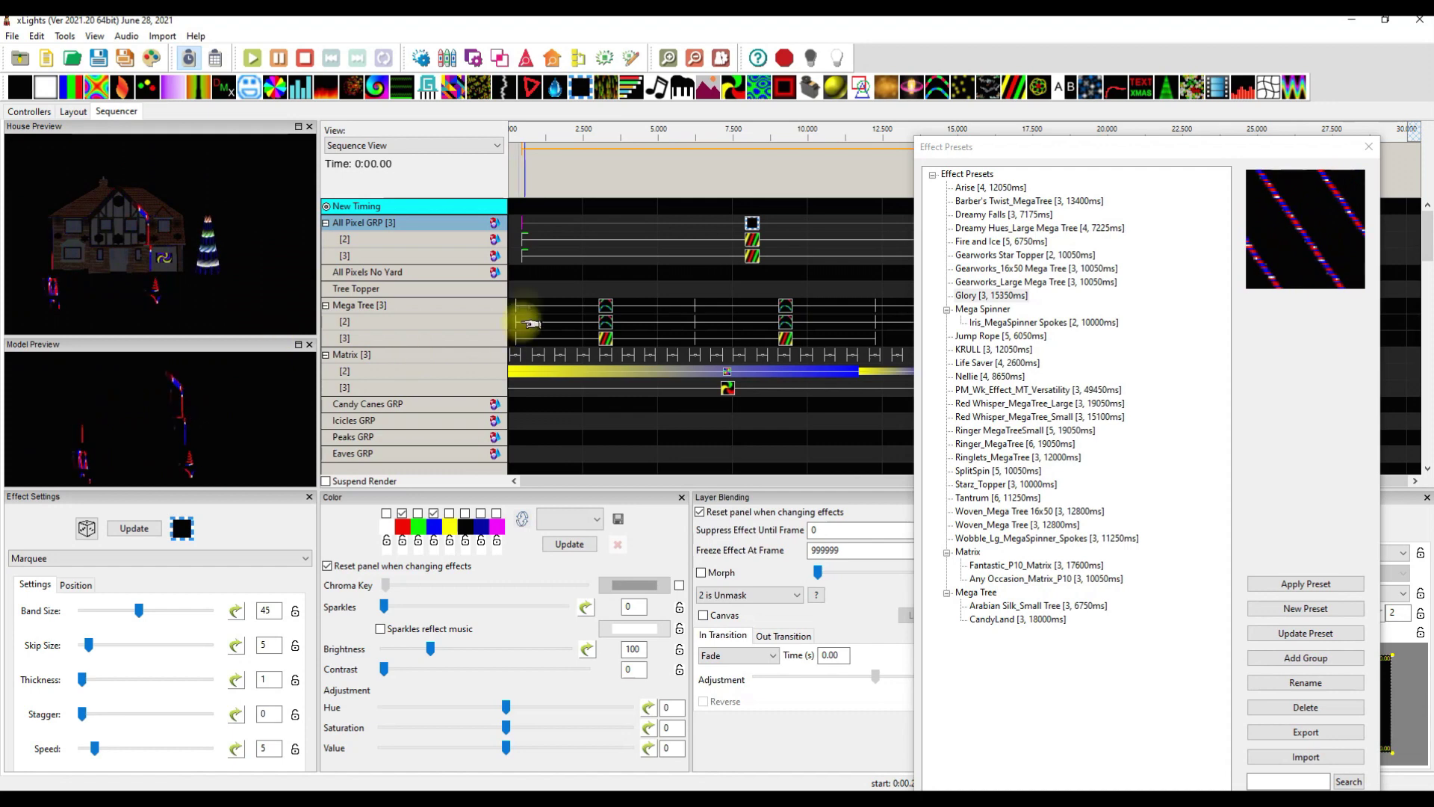
pyautogui.press('Delete')
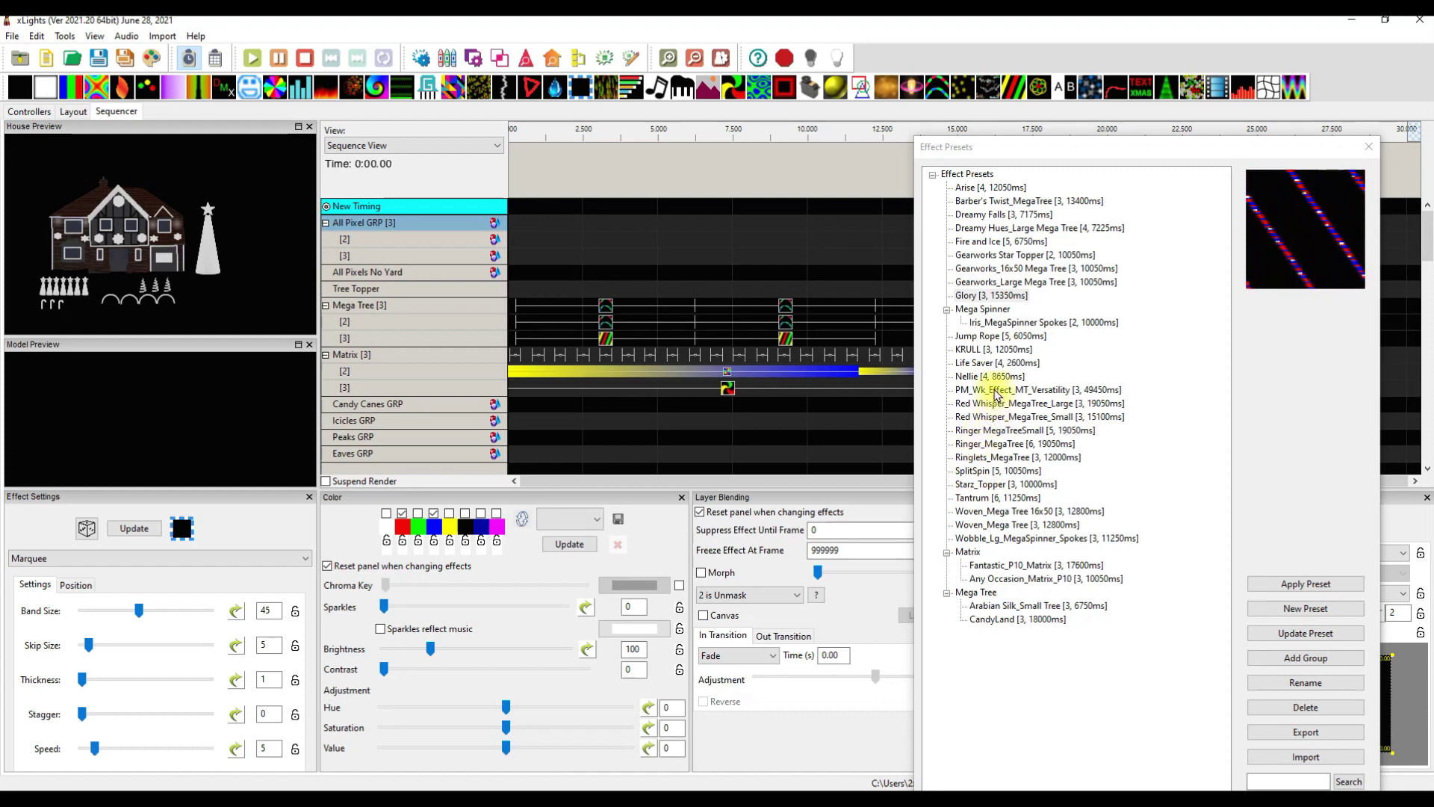
# Apply the KRULL preset to All Pixel GRP instead
pyautogui.click(985, 350)
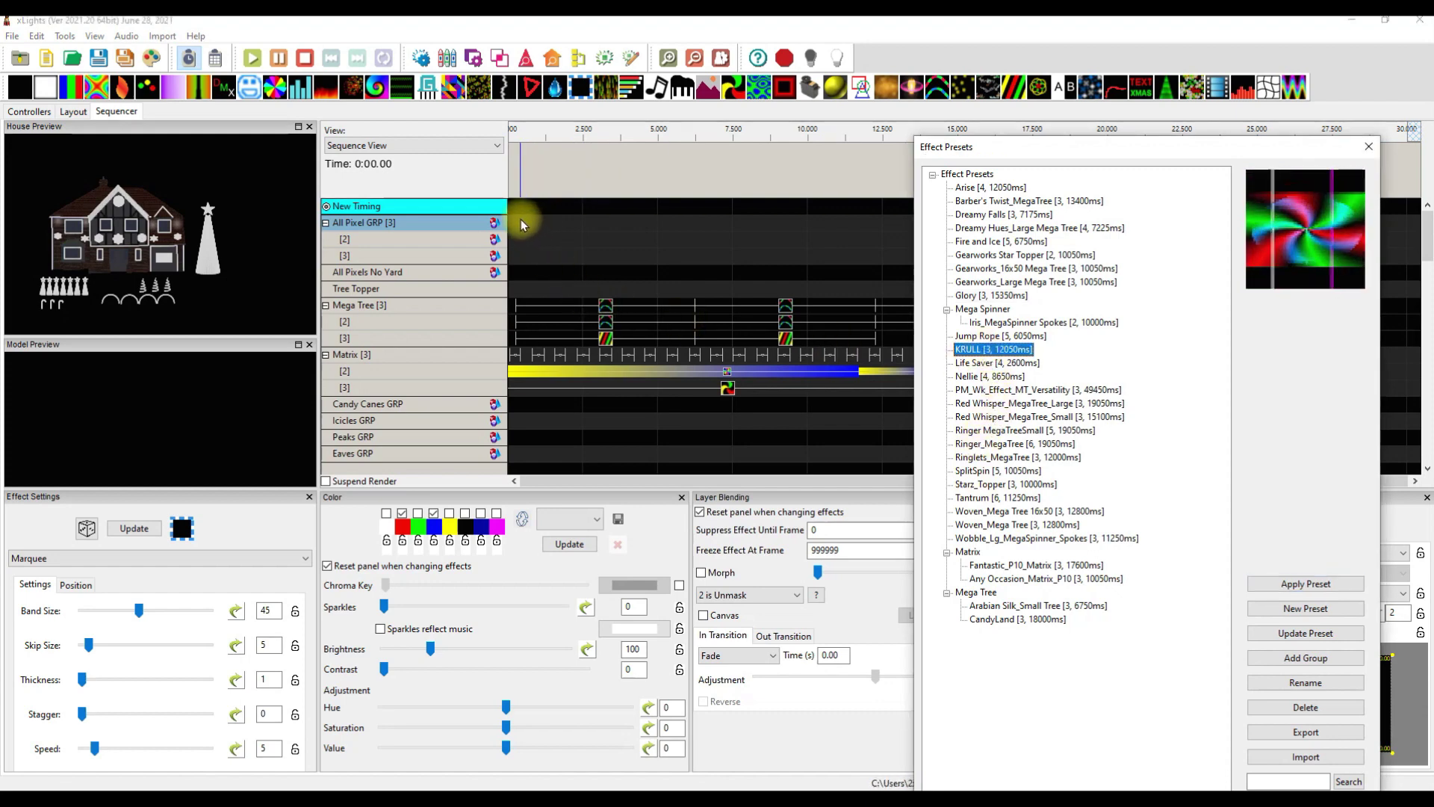
pyautogui.moveTo(522, 225); pyautogui.dragTo(523, 224)
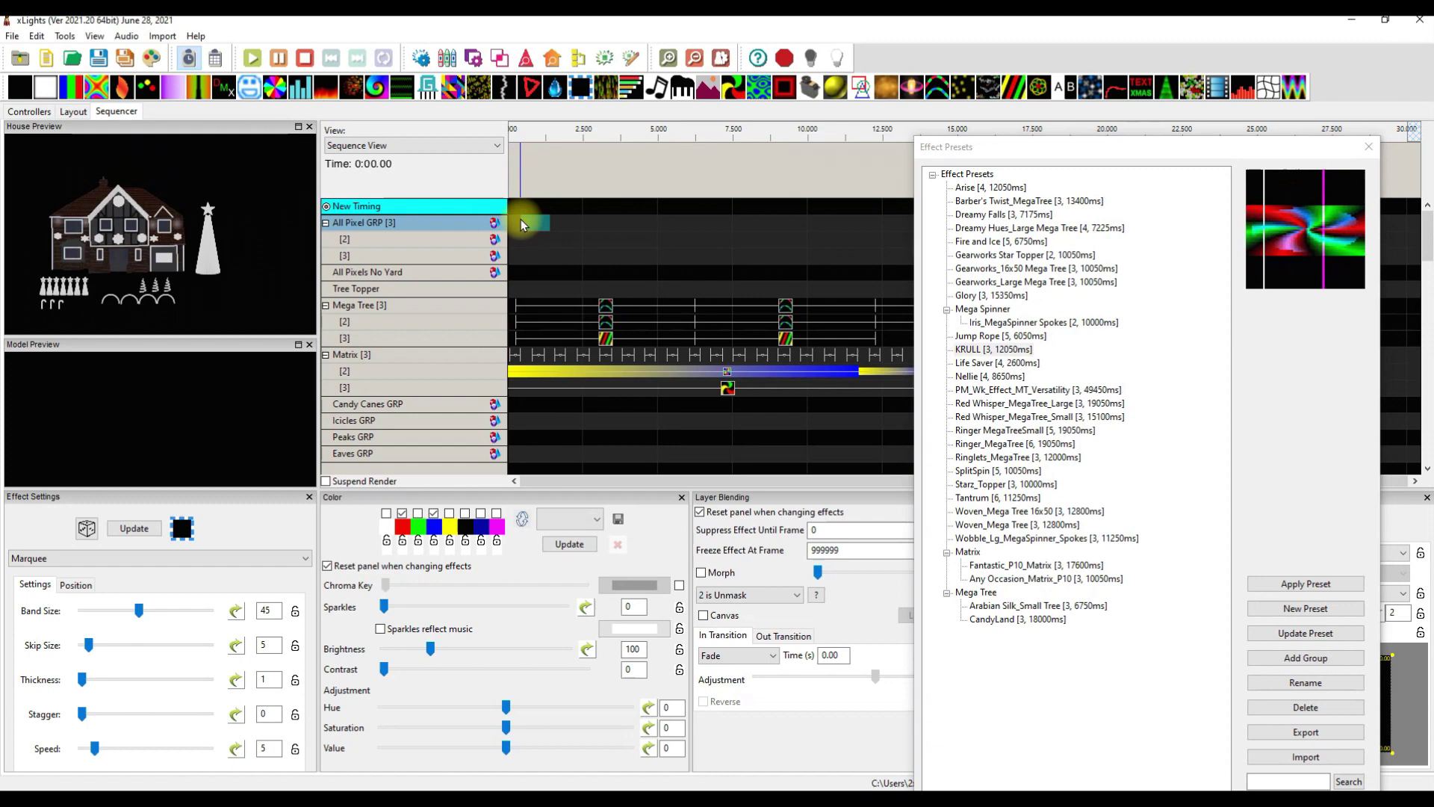
pyautogui.click(975, 351)
pyautogui.click(1305, 584)
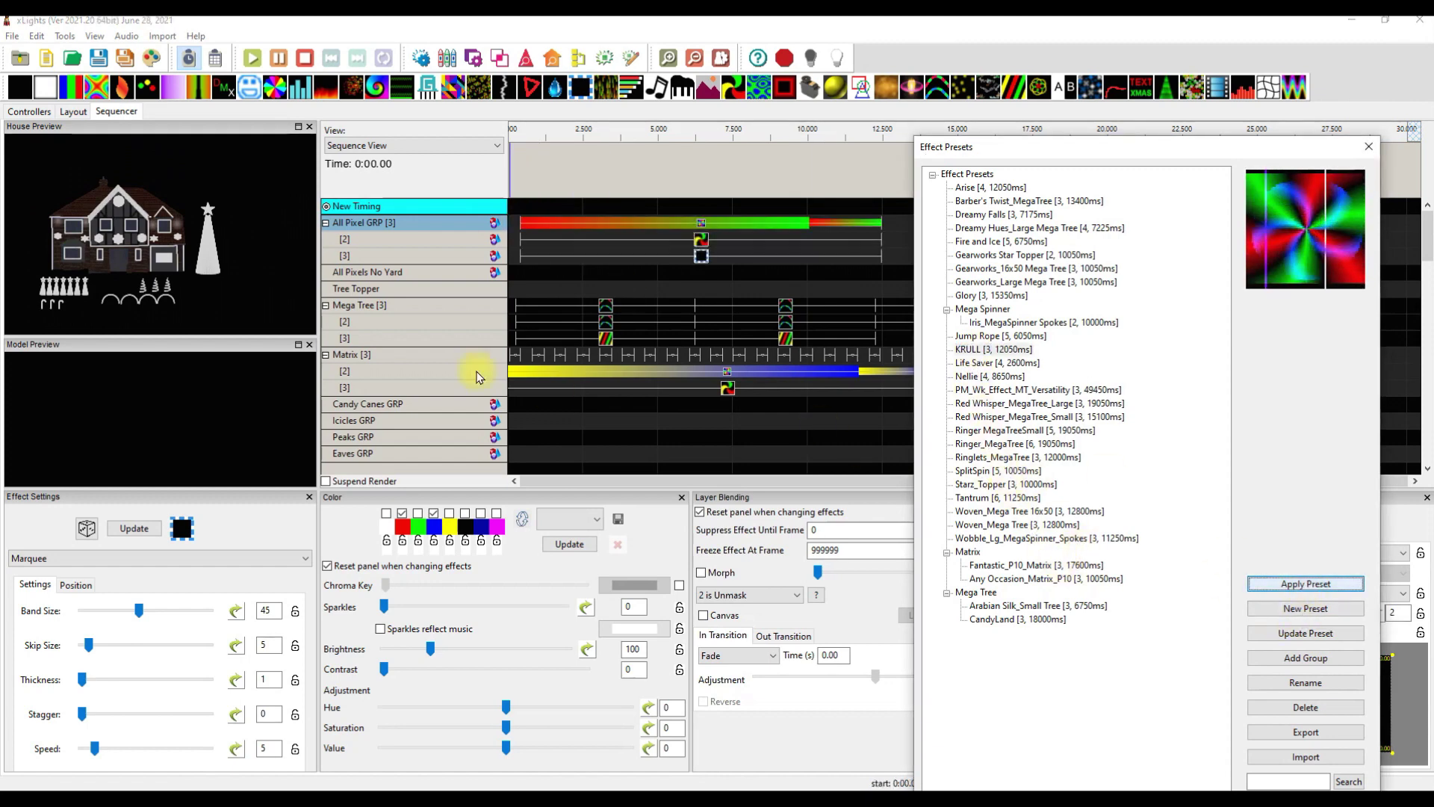
pyautogui.click(702, 228)
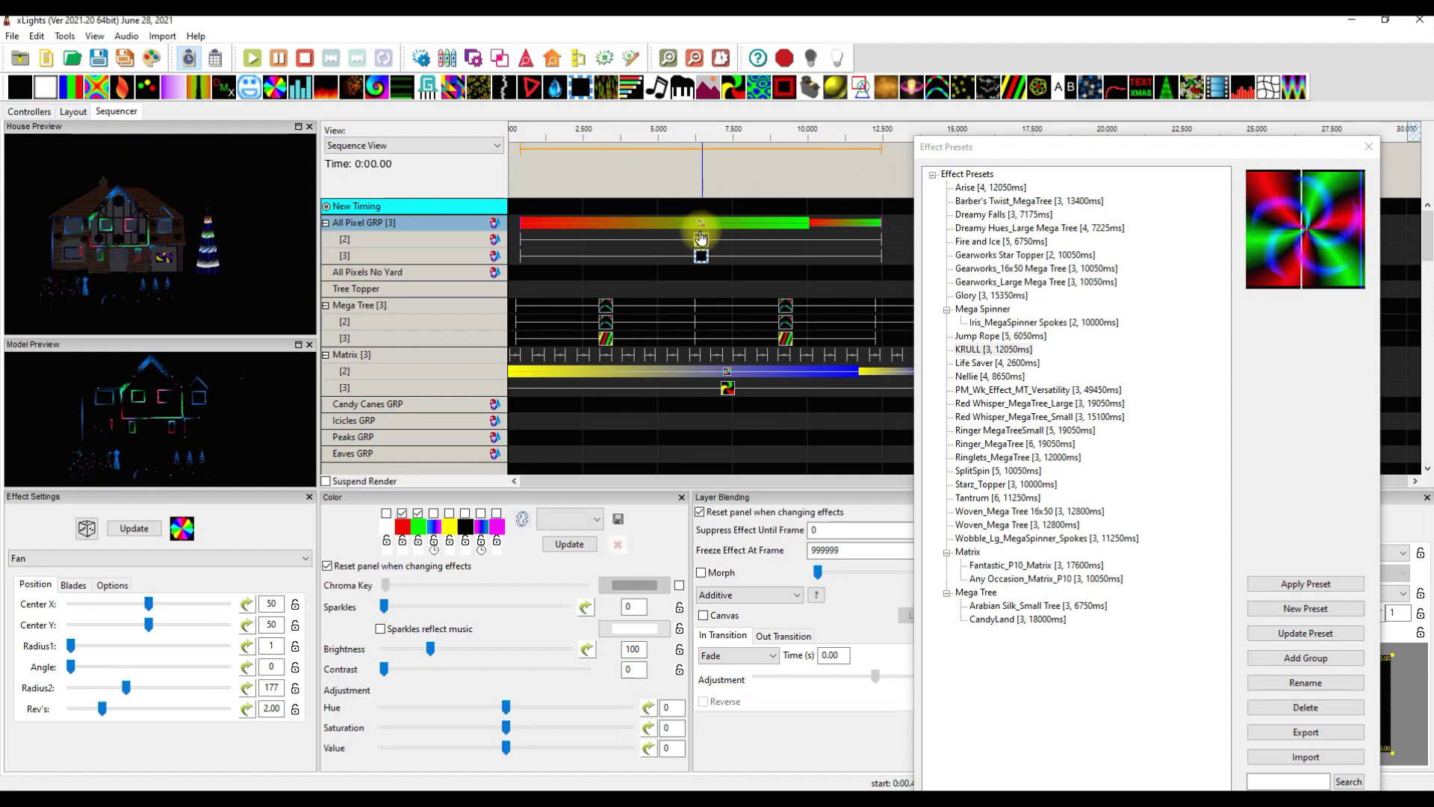
# Close Effect Presets and place a Spirals effect on the All Pixel GRP [2] row
pyautogui.click(128, 280)
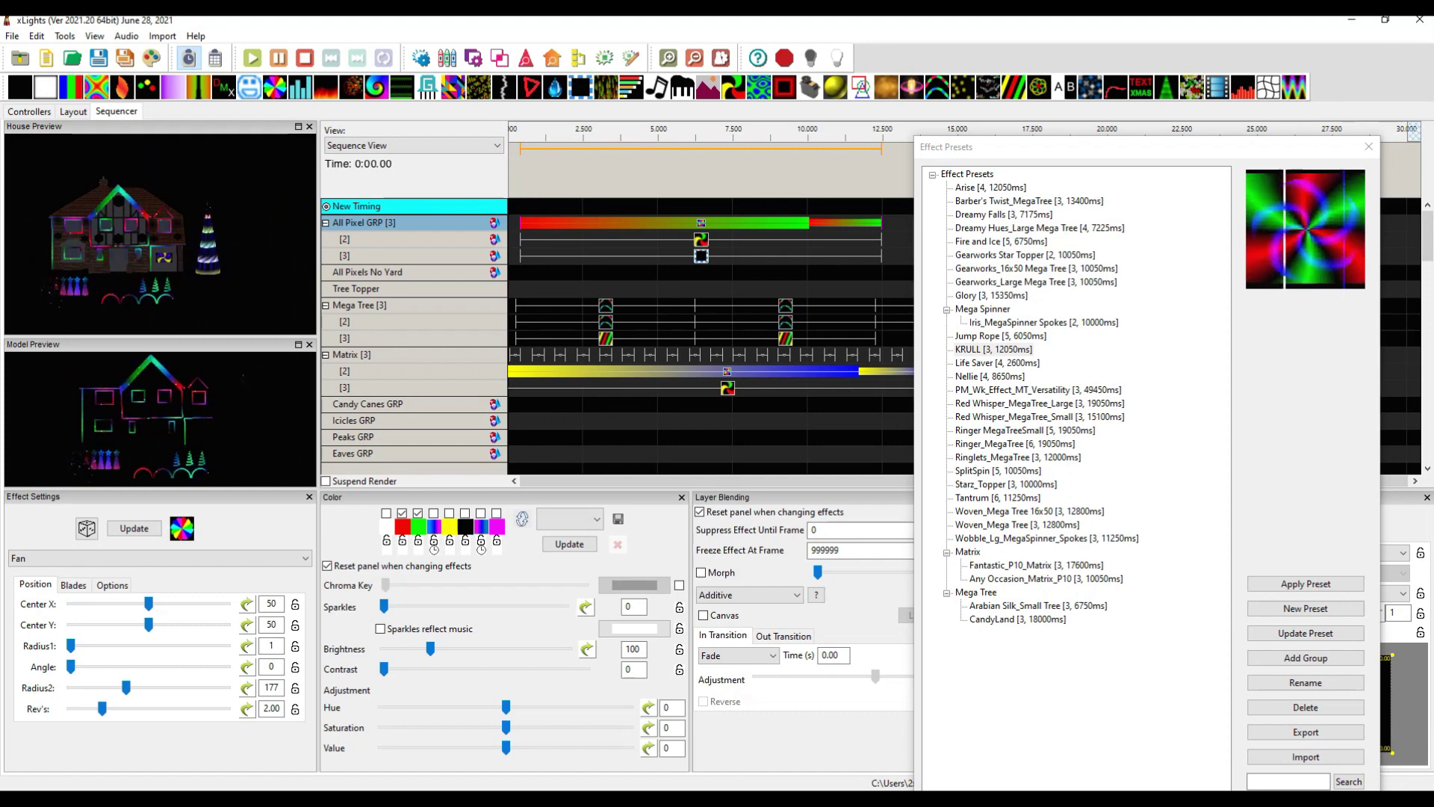
pyautogui.click(1368, 146)
pyautogui.moveTo(1004, 92); pyautogui.dragTo(1001, 240)
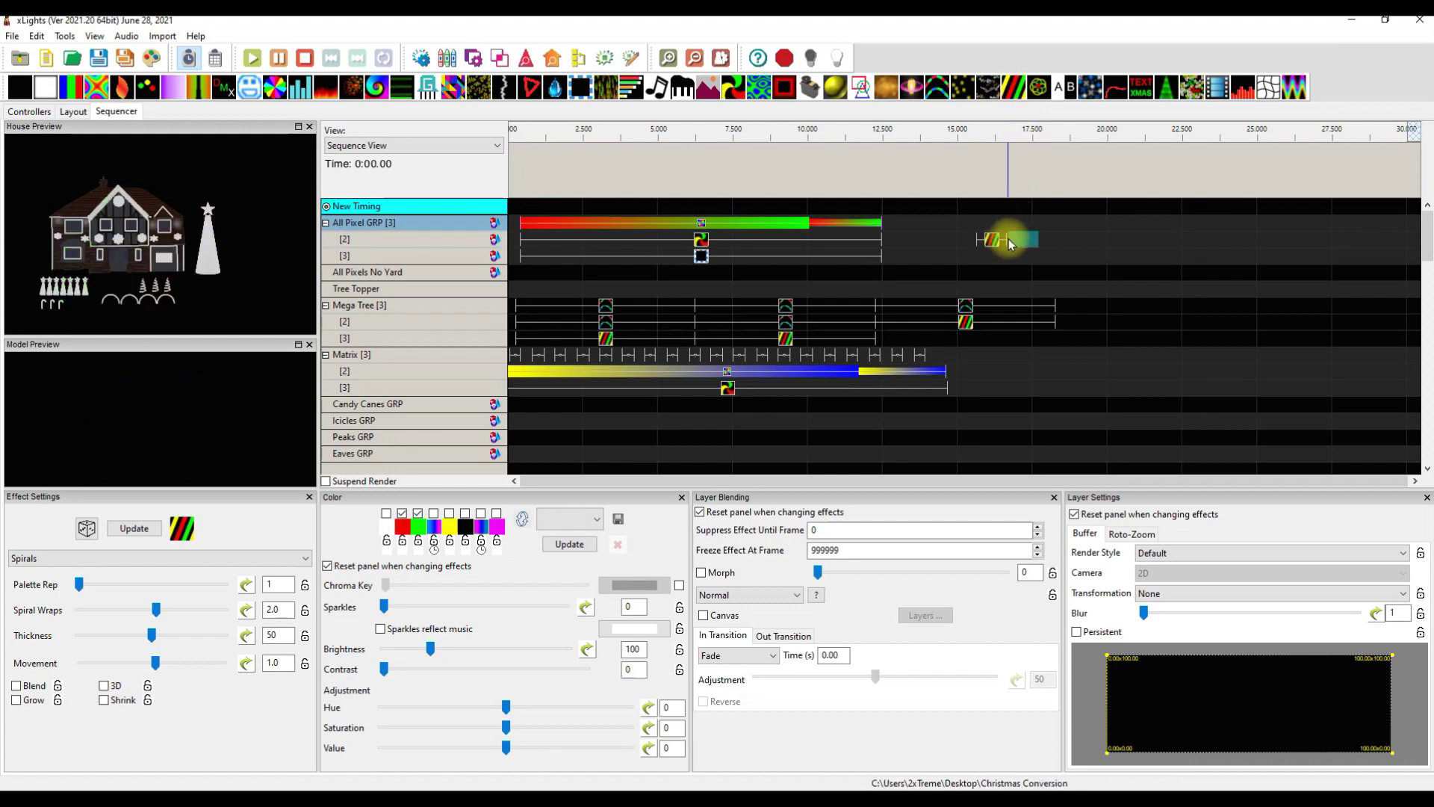
# Stretch the Spirals effect to 15.65–18.95 s and reopen Effect Presets from its menu
pyautogui.moveTo(1004, 241); pyautogui.dragTo(1076, 240)
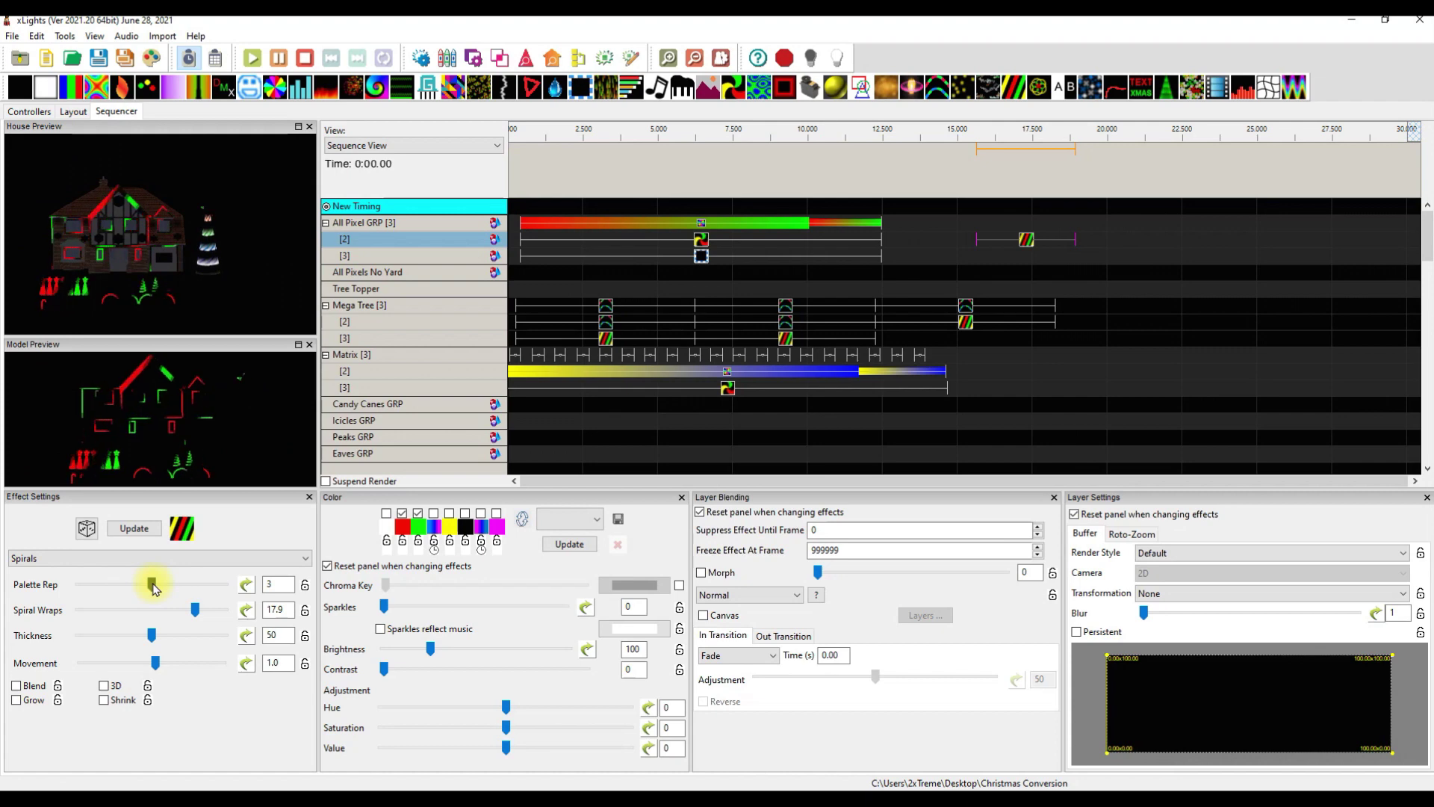
pyautogui.click(1025, 239)
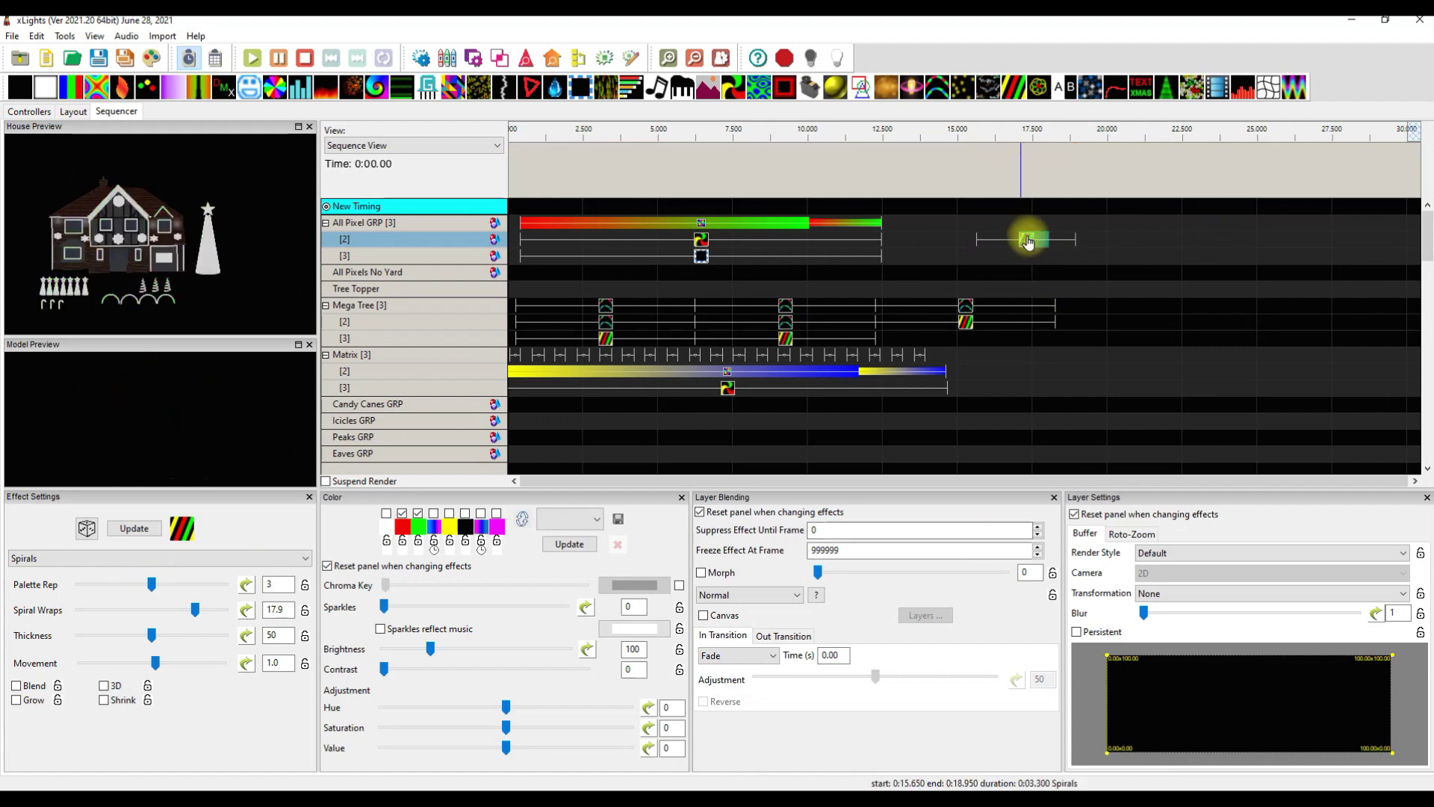
pyautogui.rightClick(1029, 244)
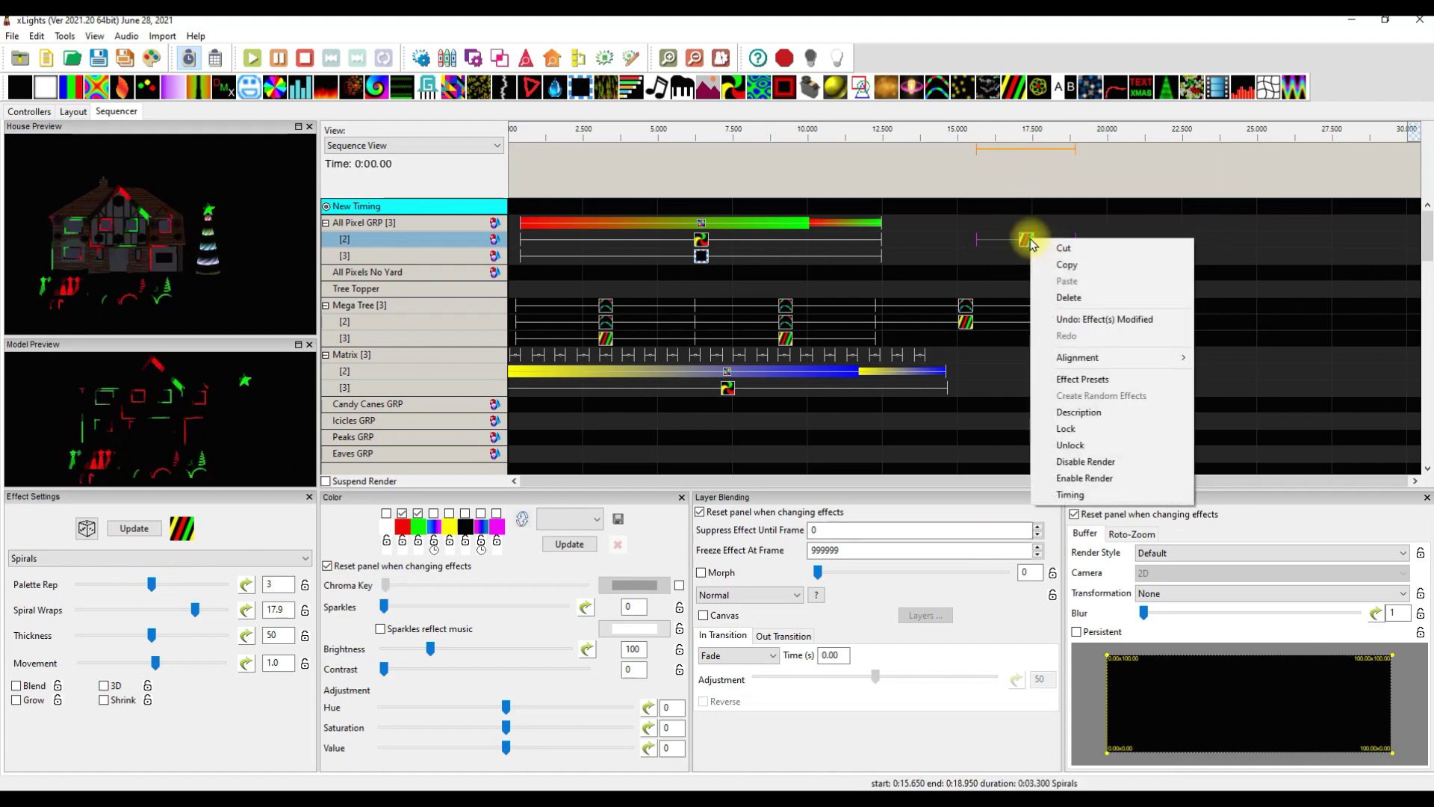
pyautogui.click(1113, 381)
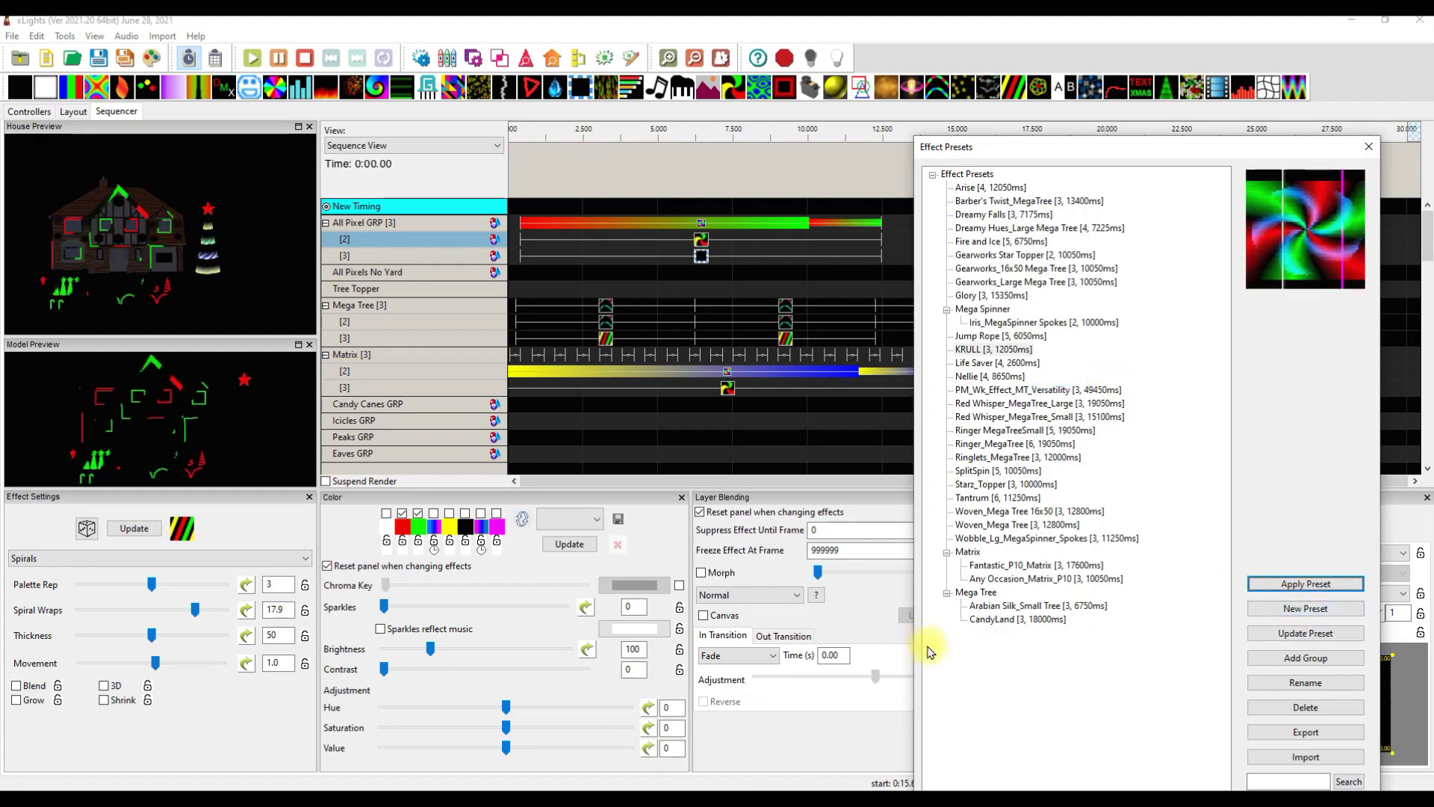
# Create a new preset group named Whole House
pyautogui.click(1309, 662)
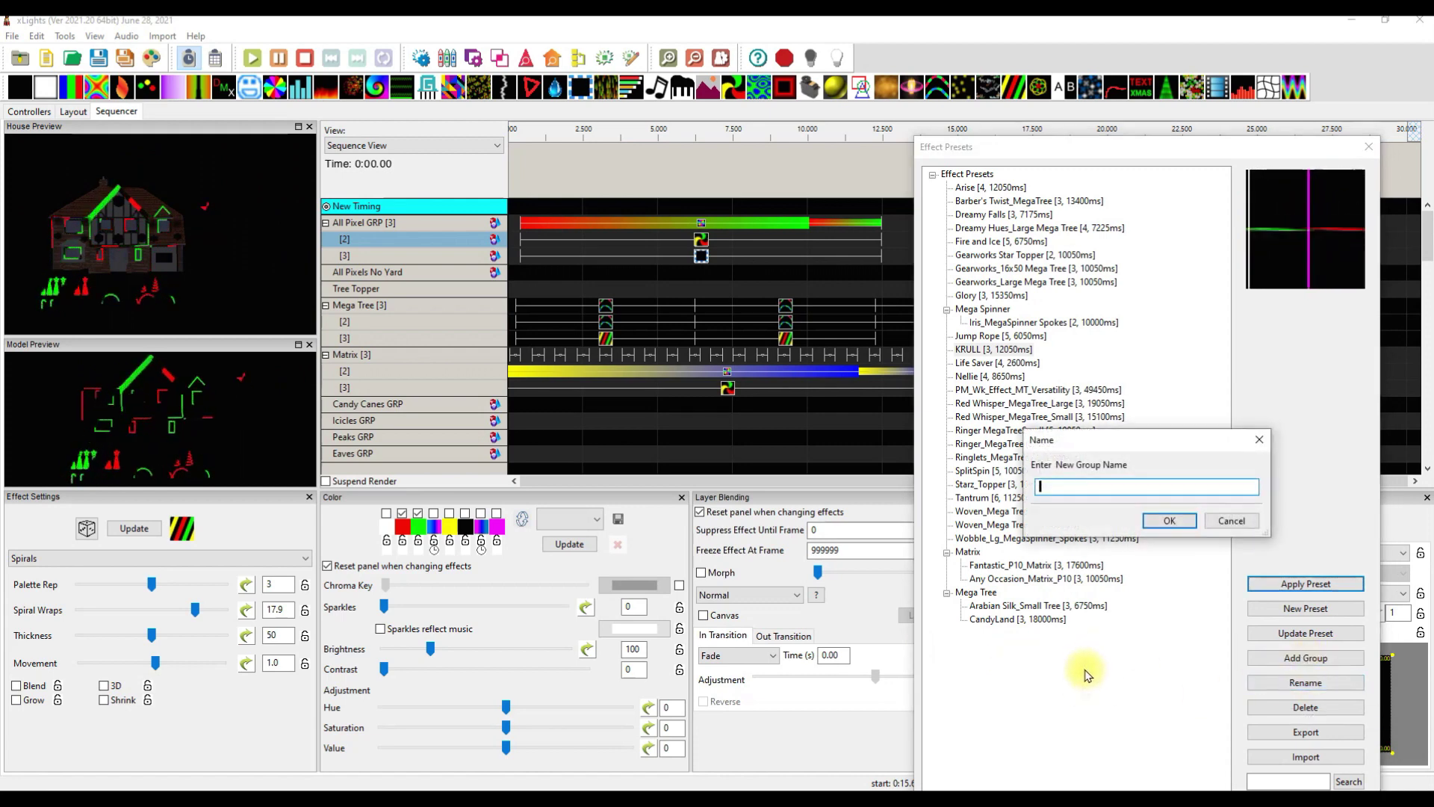
pyautogui.write('Whole House')
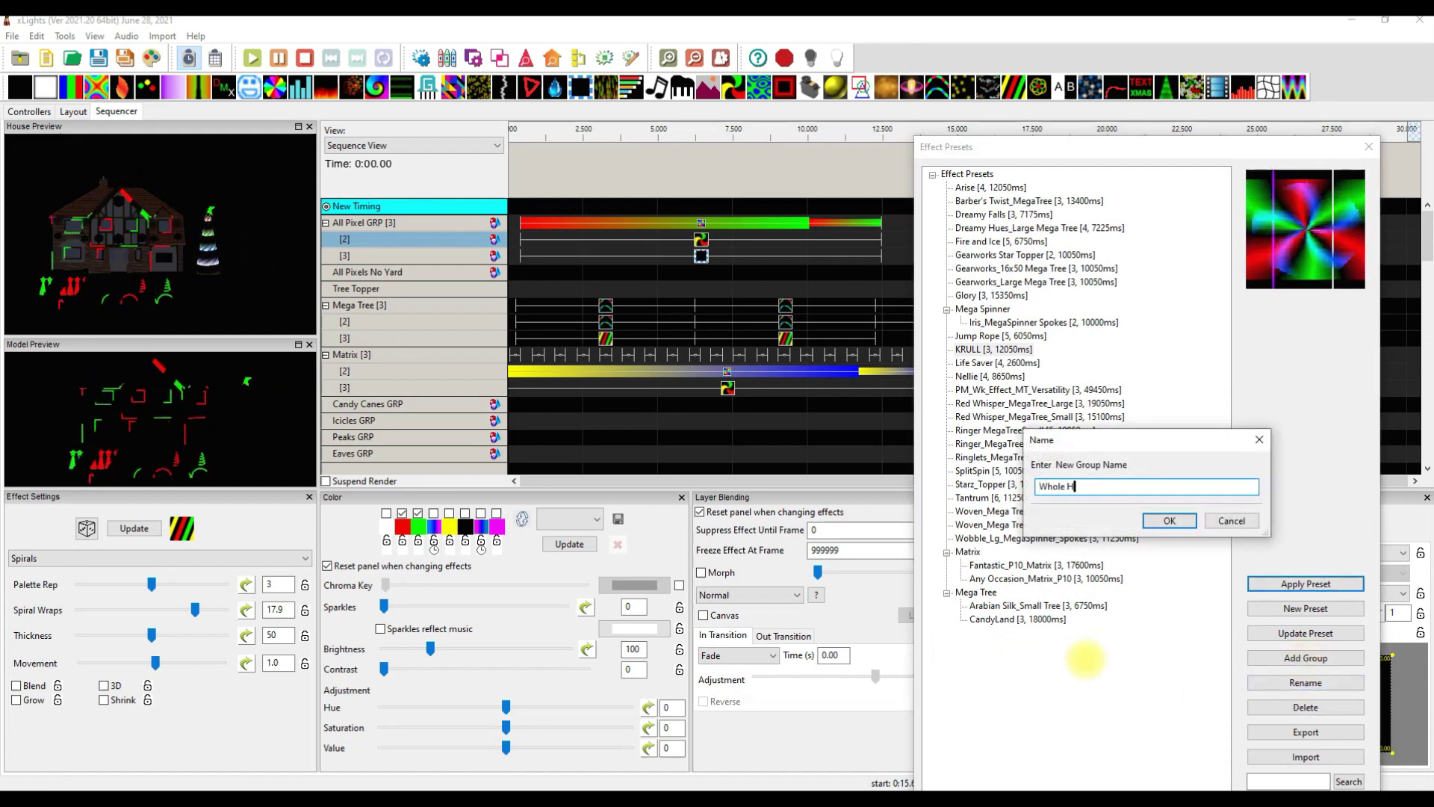
pyautogui.press('Return')
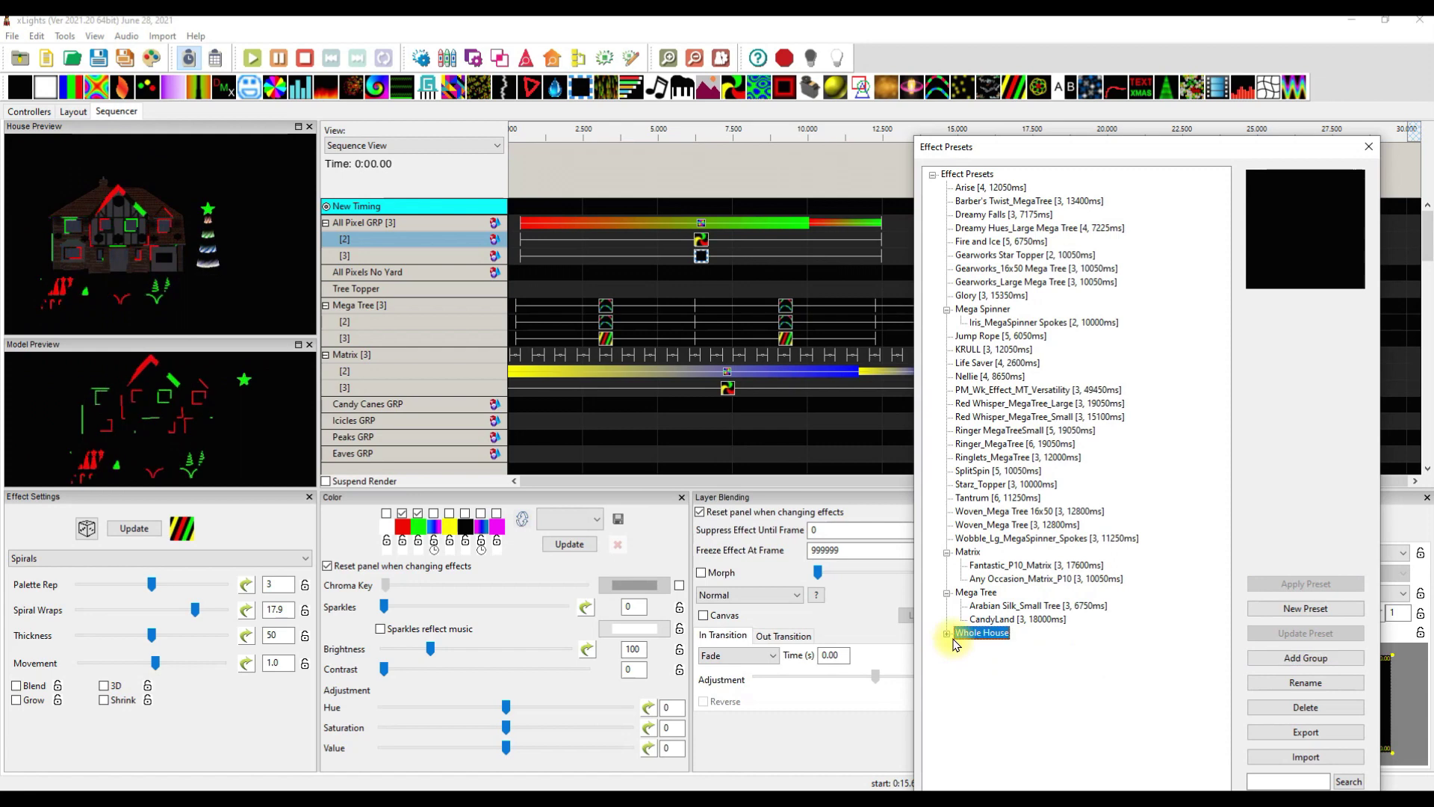
# Save the Spirals effect as the preset 'Spiral Madness' in Whole House
pyautogui.click(1312, 607)
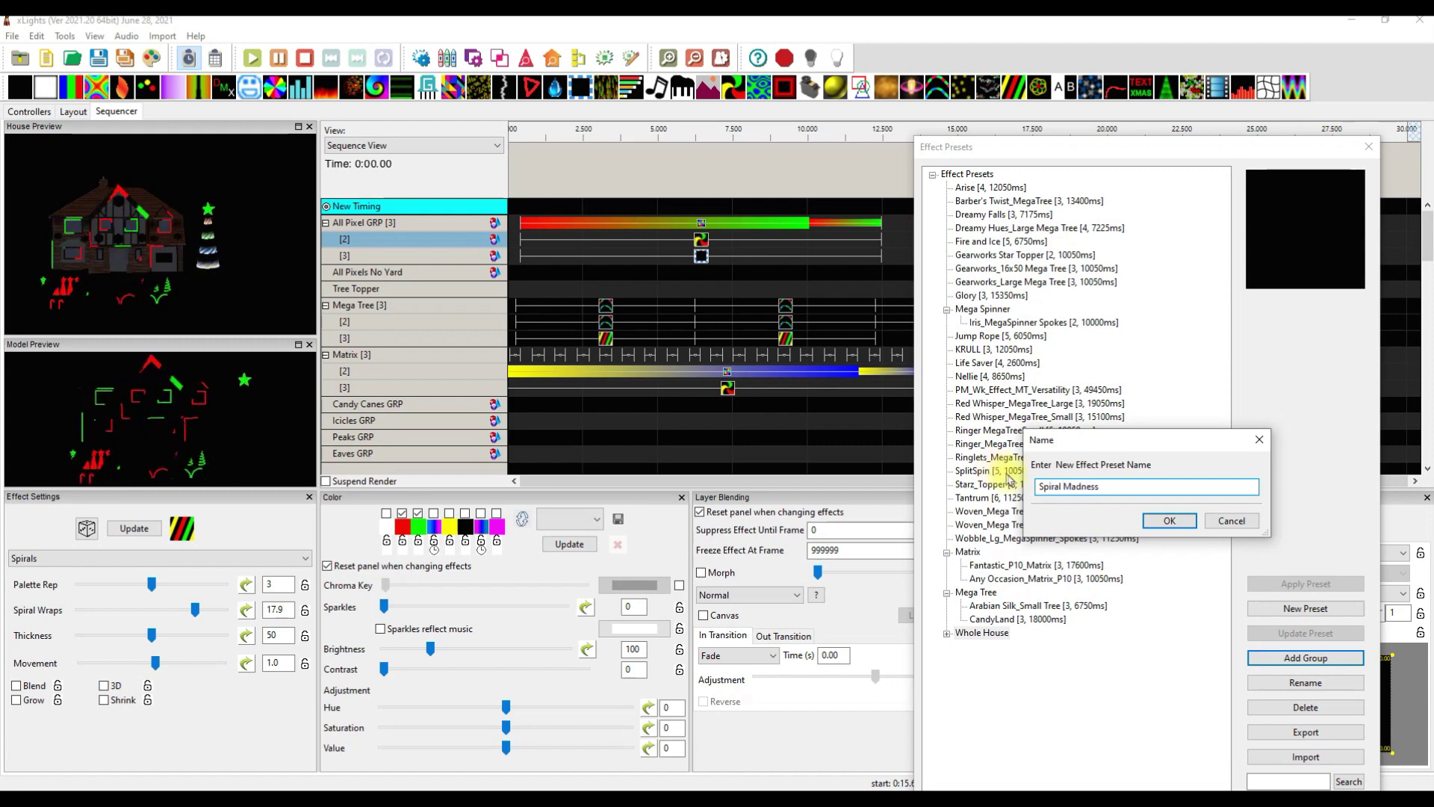
pyautogui.click(1167, 521)
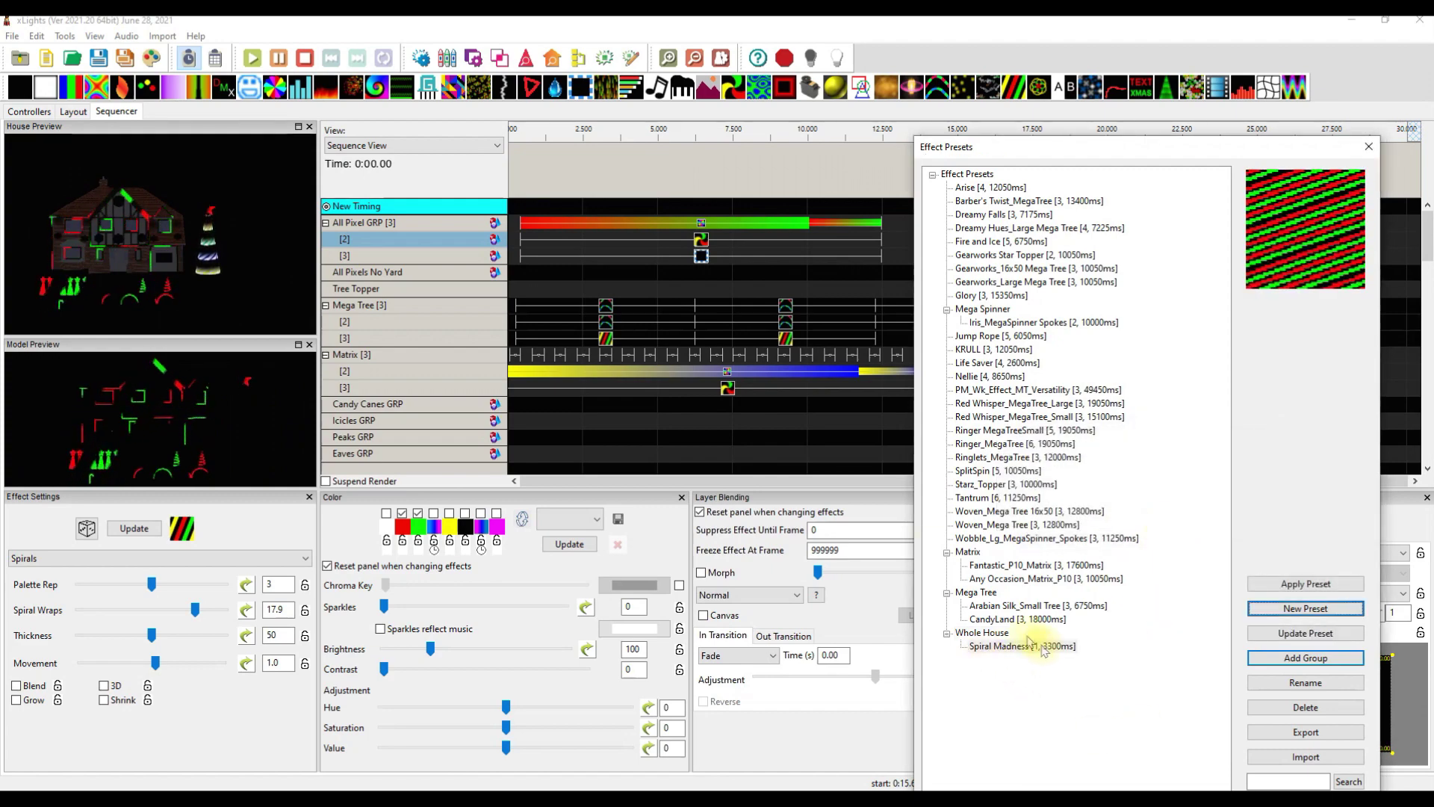
pyautogui.moveTo(1046, 150); pyautogui.dragTo(481, 149)
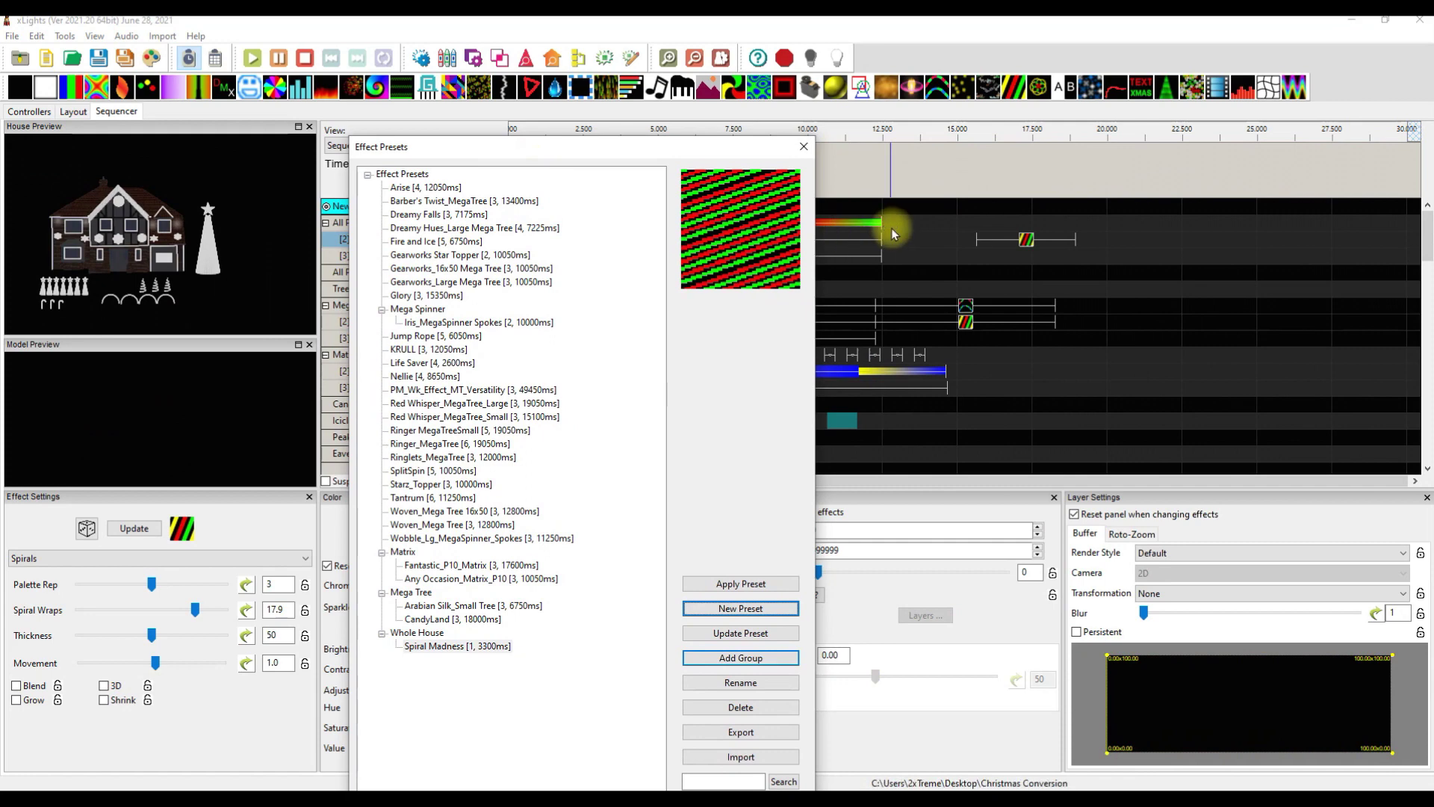
# Delete the original Spirals effect, then apply the Spiral Madness preset on All Pixel GRP at 15 s
pyautogui.click(1028, 243)
pyautogui.press('Delete')
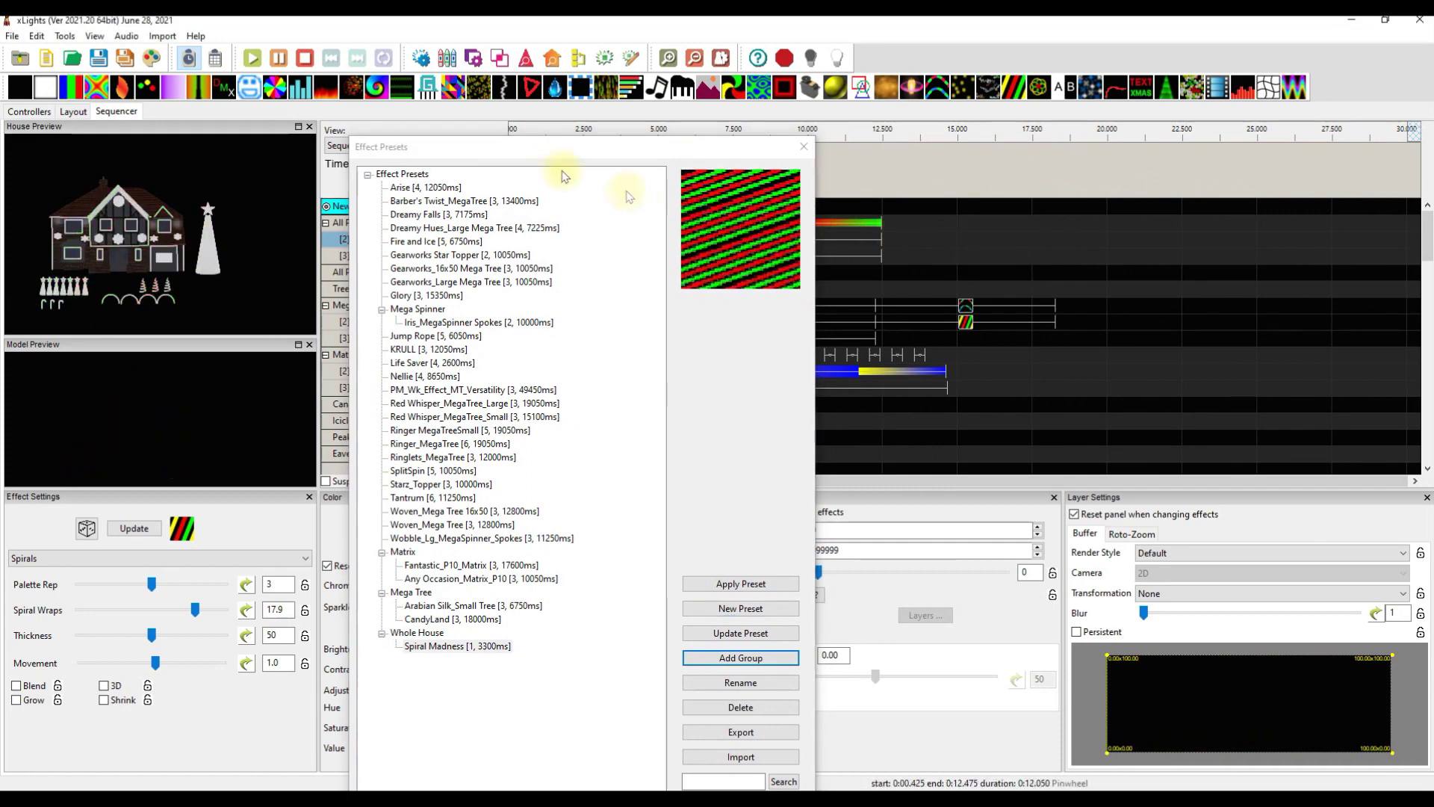
pyautogui.moveTo(597, 152); pyautogui.dragTo(545, 145)
pyautogui.click(967, 226)
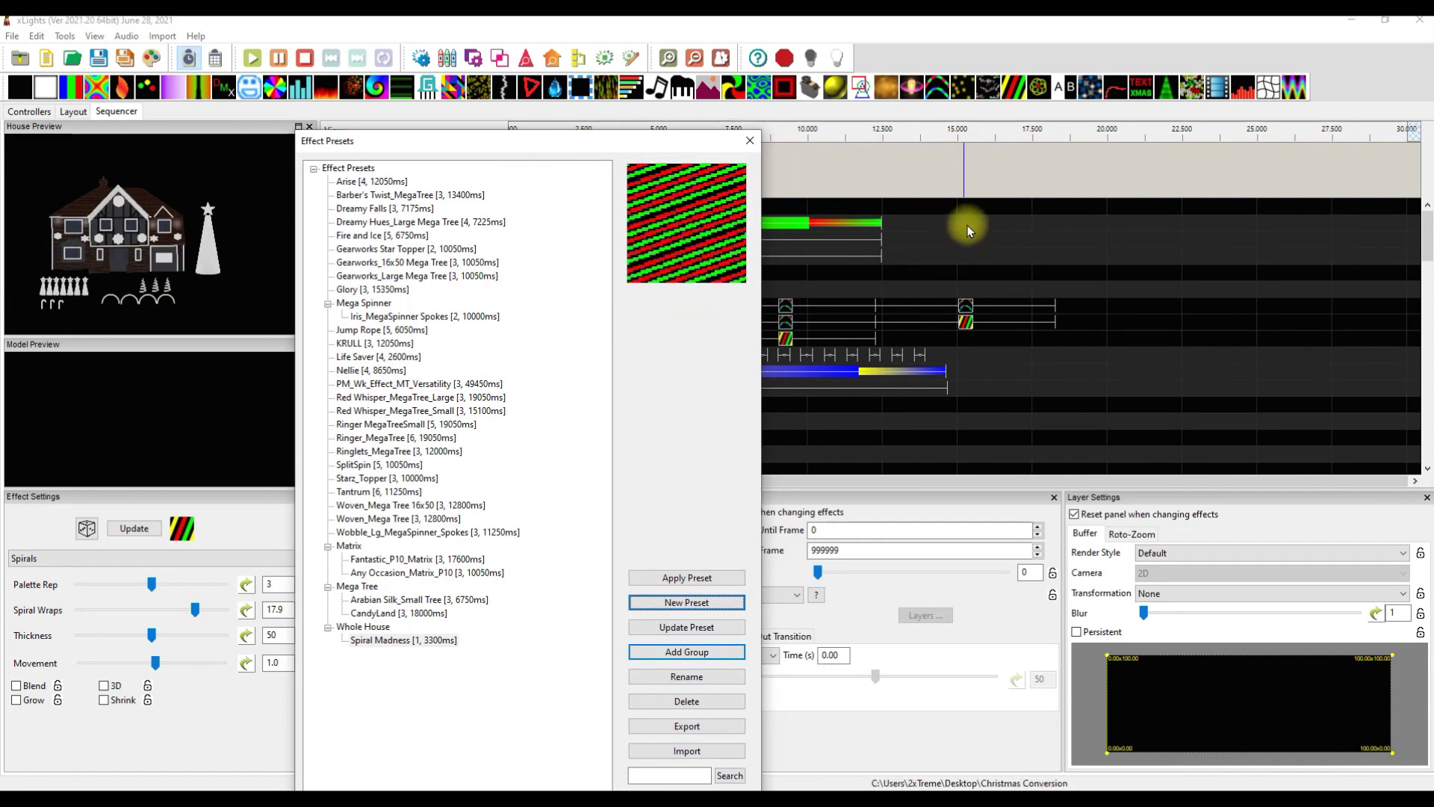
pyautogui.click(400, 644)
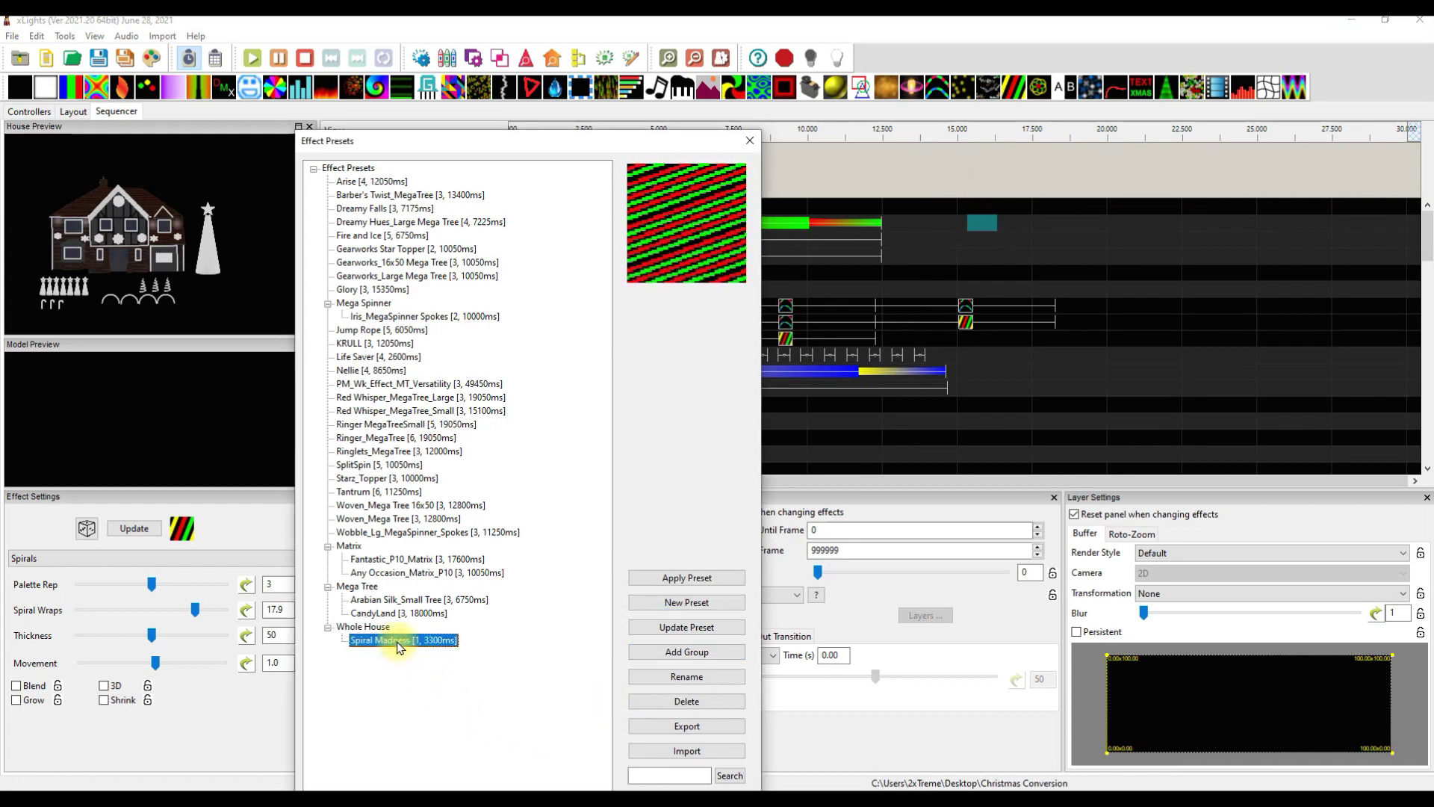
pyautogui.click(686, 578)
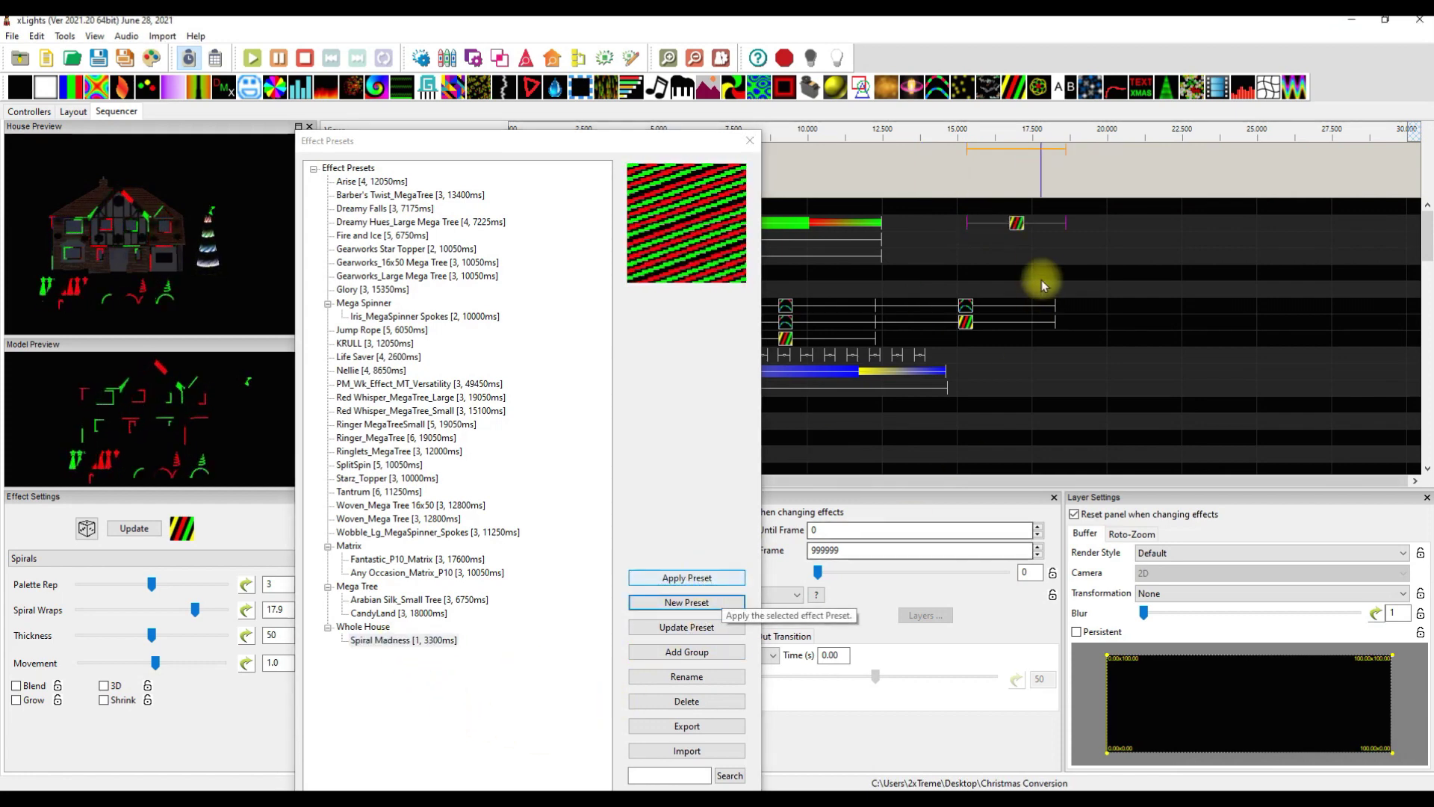